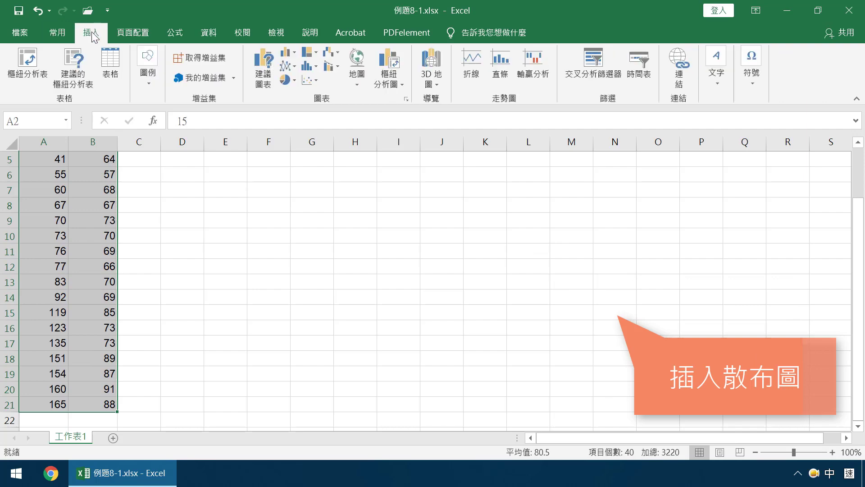
- Insert a markers-only scatter chart of the selected data in columns A and B, with titles added to both axes
{"action": "left_click", "coordinate": [310, 80]}
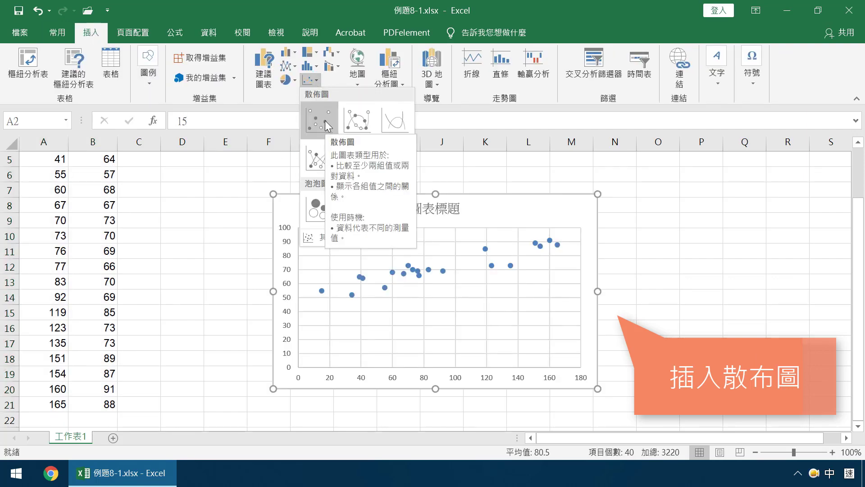
{"action": "left_click", "coordinate": [325, 123]}
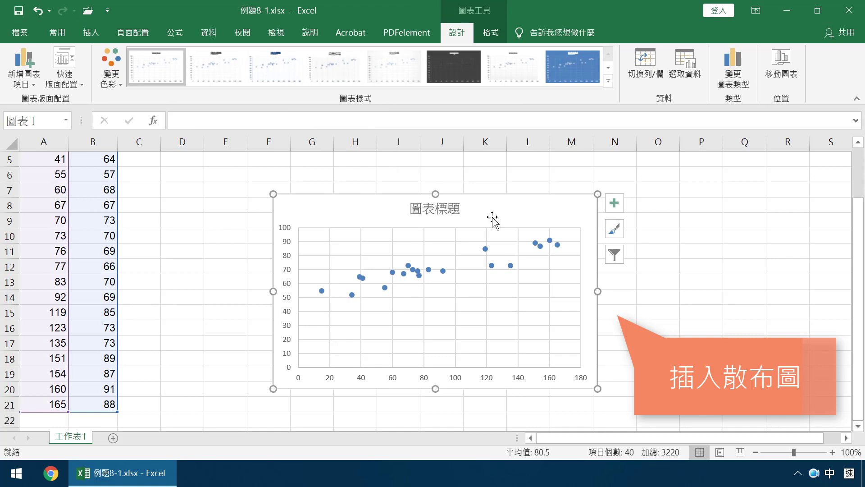
{"action": "left_click", "coordinate": [619, 210]}
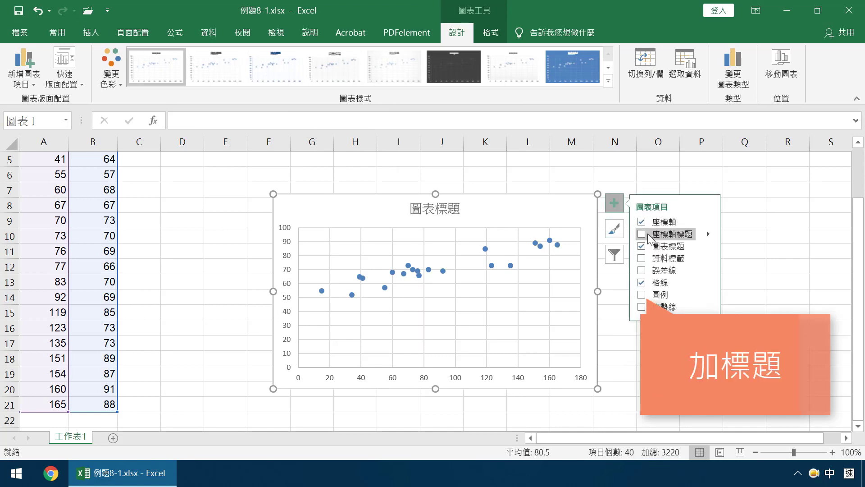
{"action": "left_click", "coordinate": [642, 234]}
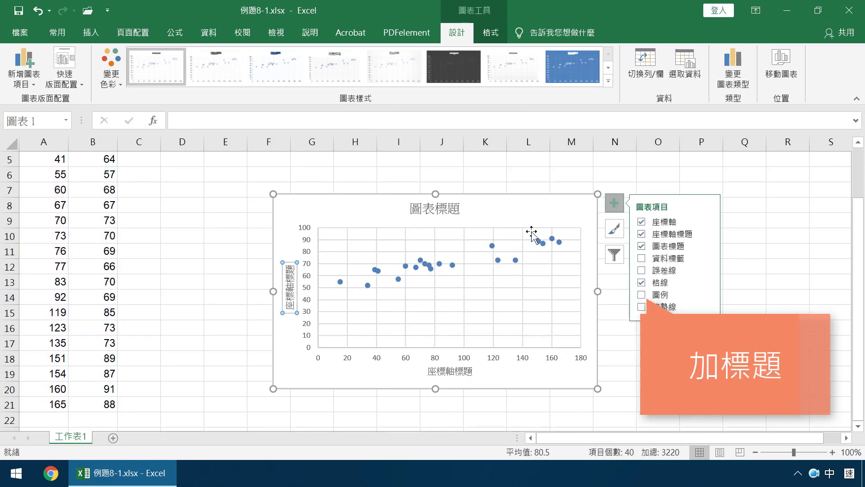
- Change the chart title to 散布圖
{"action": "left_click", "coordinate": [413, 210]}
{"action": "left_click_drag", "start_coordinate": [414, 209], "coordinate": [460, 214]}
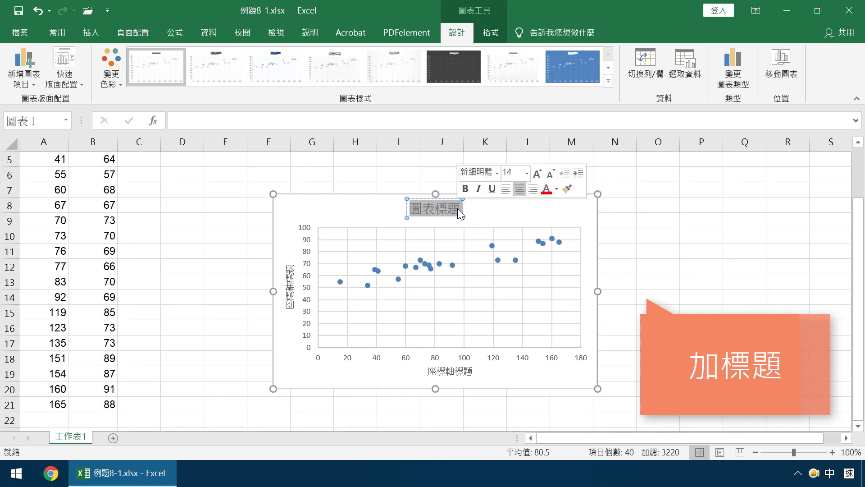
{"action": "type", "text": "t"}
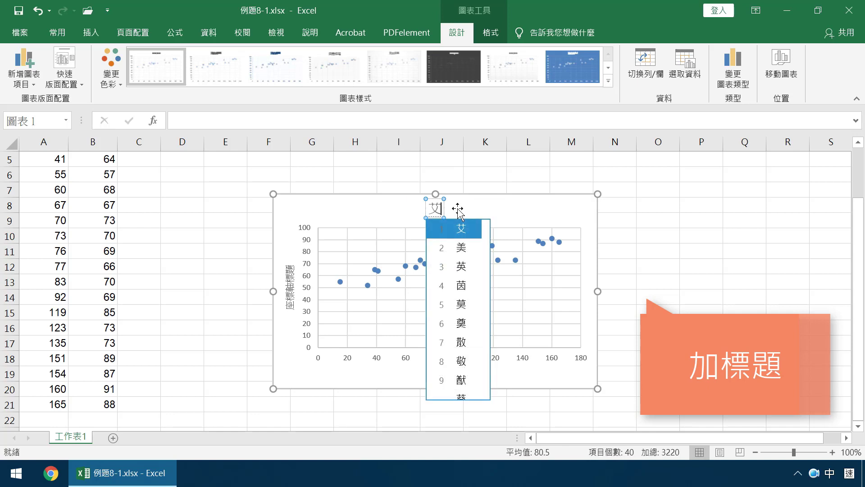
{"action": "type", "text": "散布圖"}
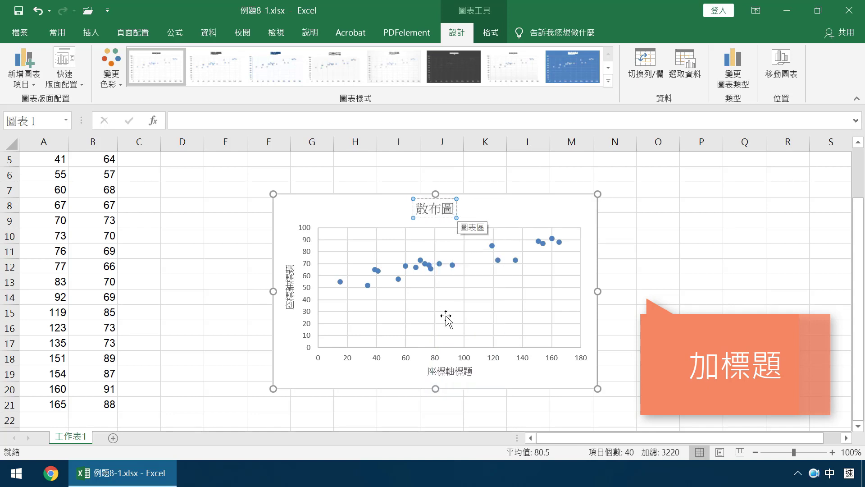
- Change the horizontal axis title of the scatter chart to 讀書時間
{"action": "left_click", "coordinate": [431, 370]}
{"action": "left_click_drag", "start_coordinate": [429, 371], "coordinate": [471, 376]}
{"action": "type", "text": "yc"}
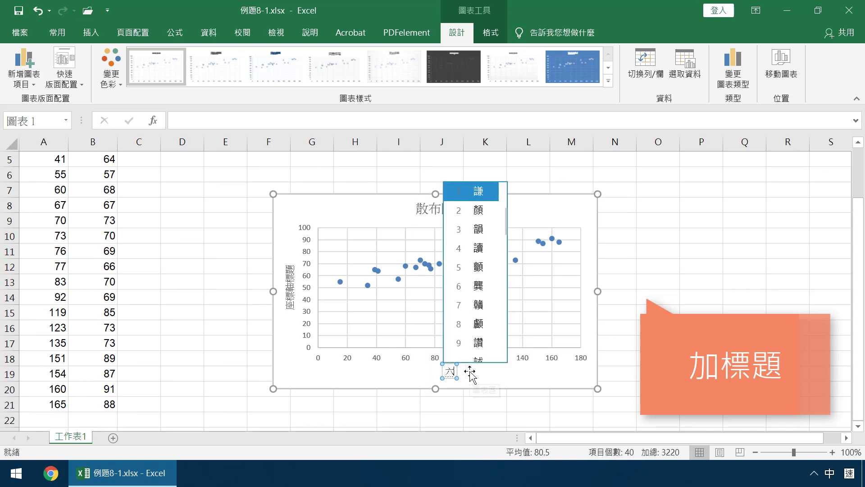
{"action": "type", "text": "4l"}
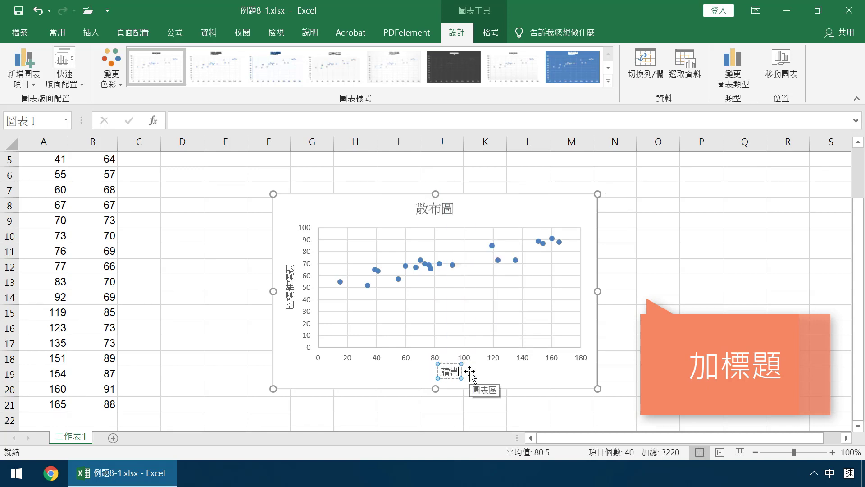
{"action": "type", "text": "時間"}
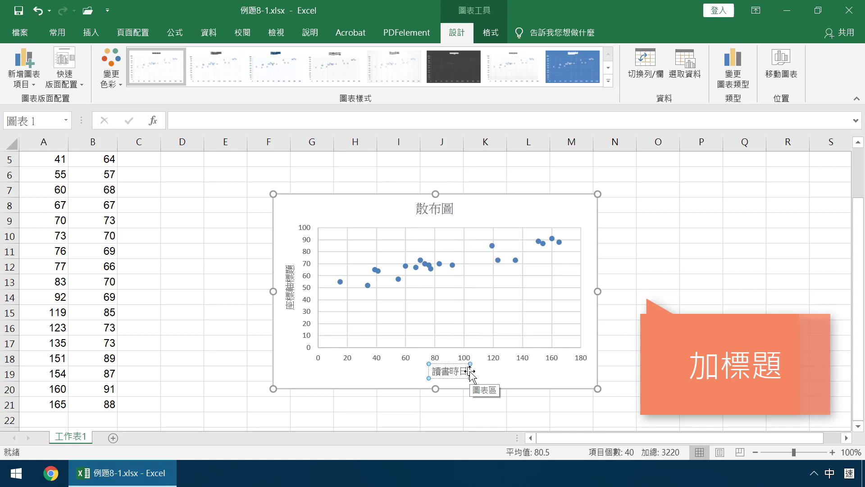
- Change the vertical axis title of the scatter chart to 學期成績
{"action": "left_click", "coordinate": [291, 269]}
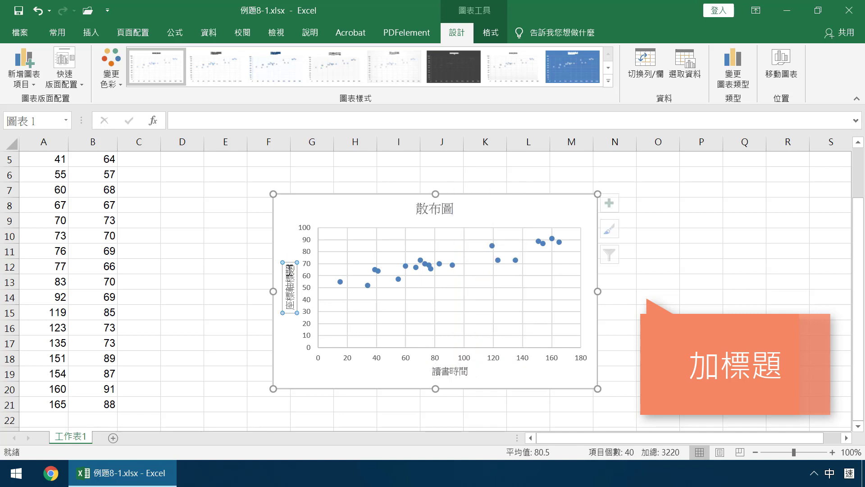
{"action": "left_click_drag", "start_coordinate": [290, 269], "coordinate": [292, 305]}
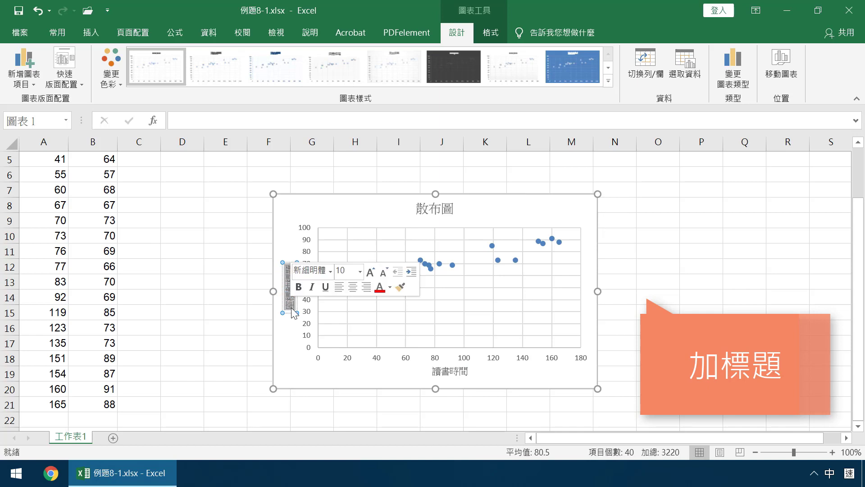
{"action": "type", "text": "數"}
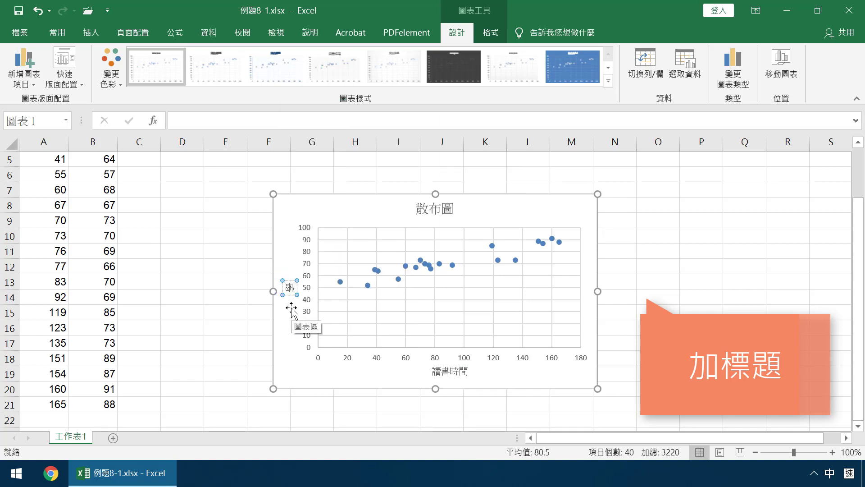
{"action": "type", "text": "學期成績"}
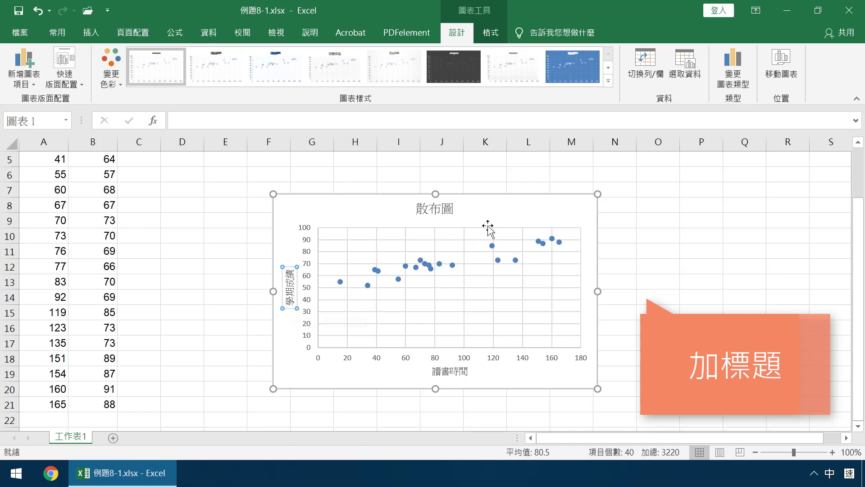
{"action": "left_click", "coordinate": [498, 208]}
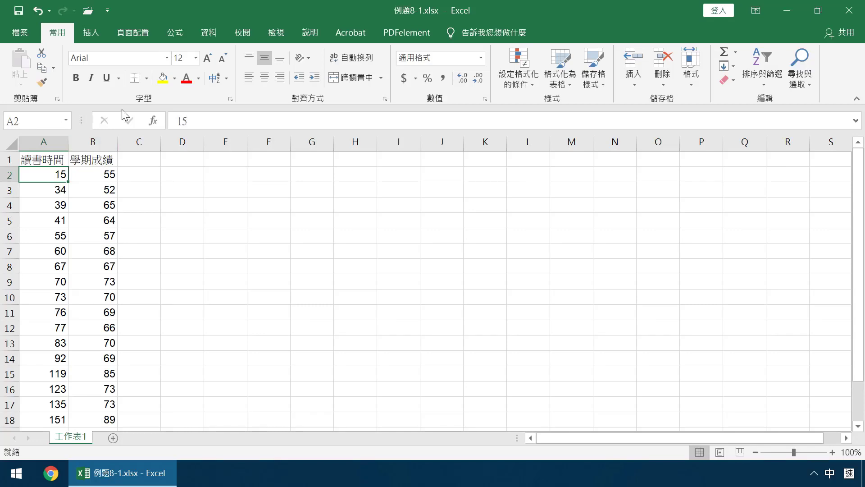
- Set up a correlation (相關係數) data analysis with input range $A:$B and labels in the first row
{"action": "left_click", "coordinate": [207, 34]}
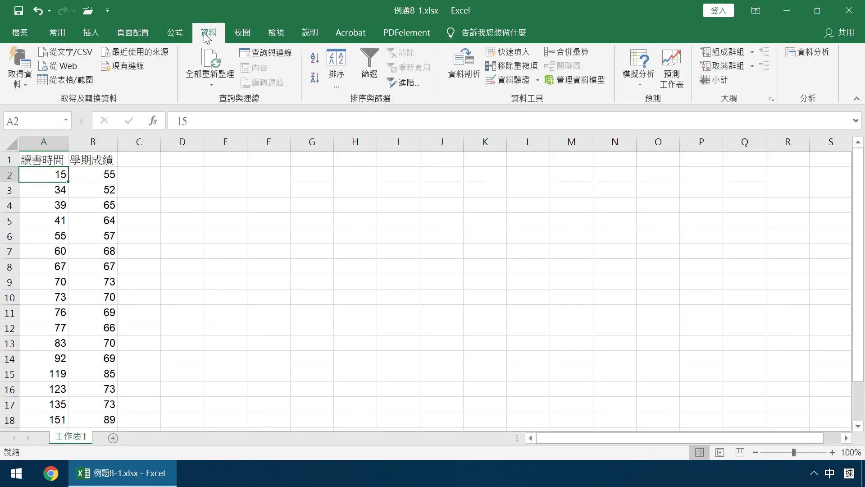
{"action": "left_click", "coordinate": [812, 52]}
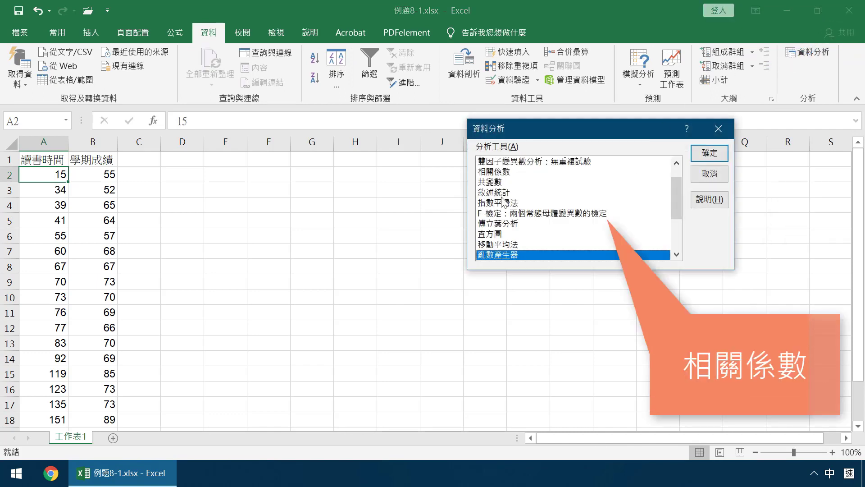
{"action": "left_click", "coordinate": [495, 171]}
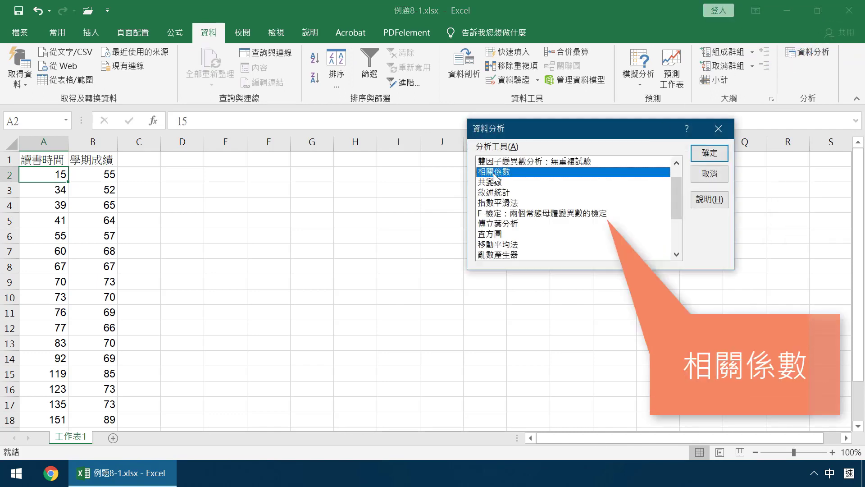
{"action": "left_click", "coordinate": [709, 155]}
{"action": "left_click", "coordinate": [585, 144]}
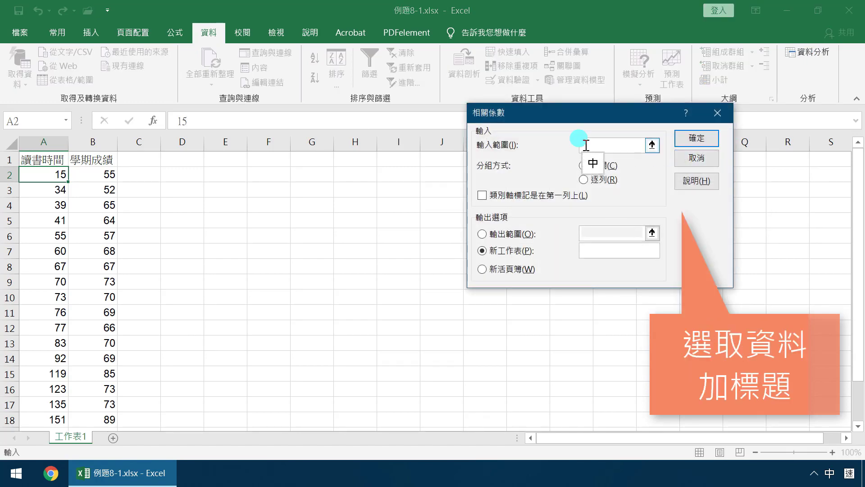
{"action": "left_click_drag", "start_coordinate": [47, 142], "coordinate": [96, 145]}
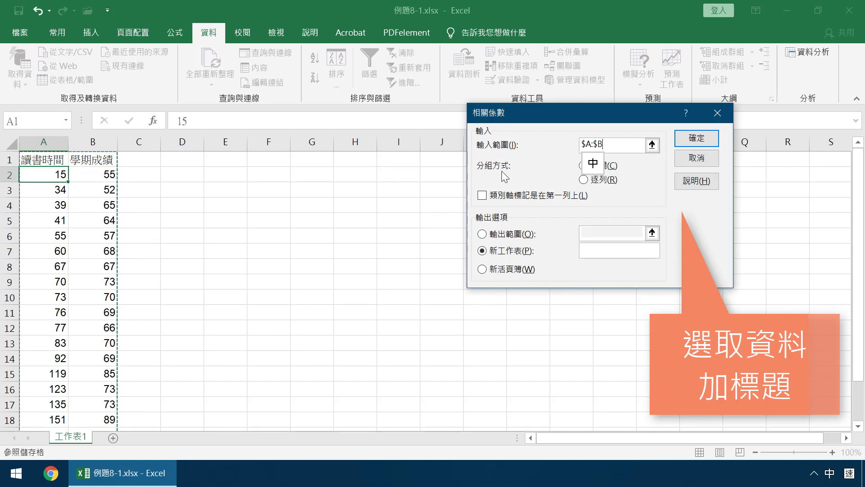
{"action": "left_click", "coordinate": [482, 195]}
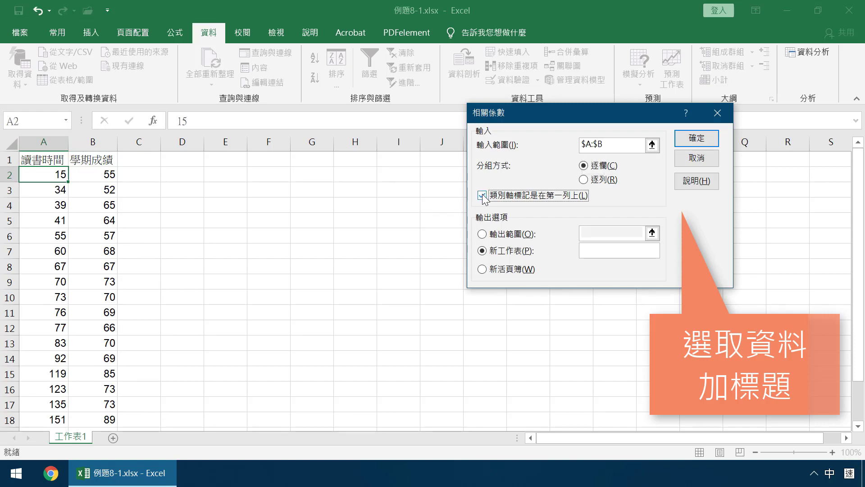
- Output the correlation matrix on the current sheet starting at cell $E$2 and run the analysis
{"action": "left_click", "coordinate": [482, 234]}
{"action": "left_click", "coordinate": [648, 229]}
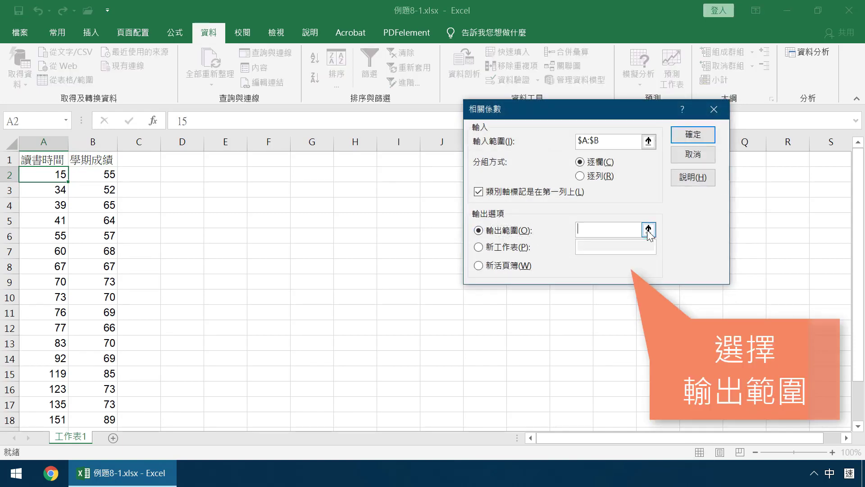
{"action": "left_click", "coordinate": [225, 174]}
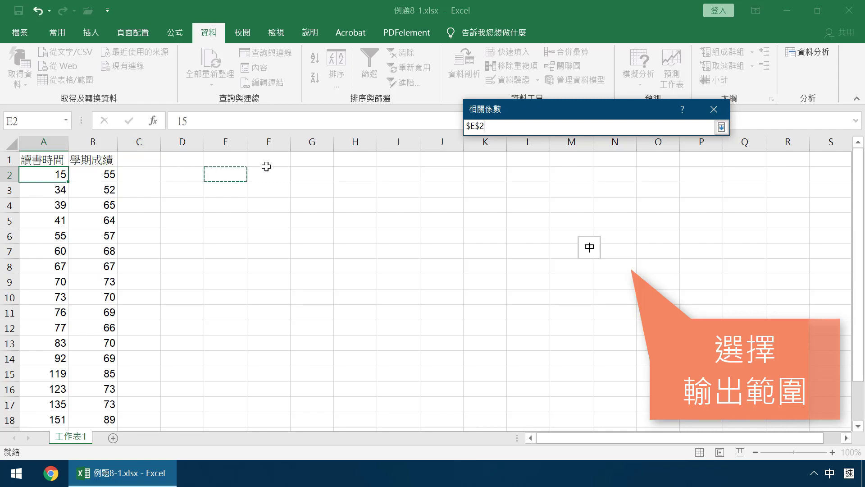
{"action": "left_click", "coordinate": [722, 127]}
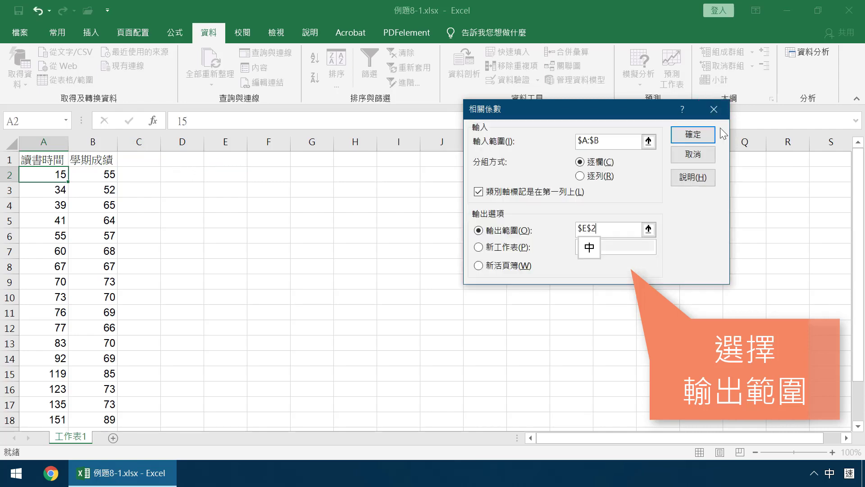
{"action": "left_click", "coordinate": [693, 135]}
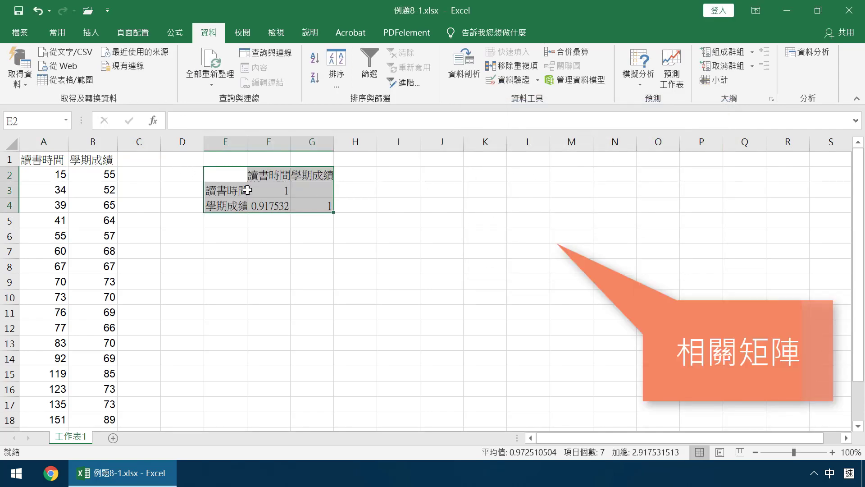
- Set up a covariance (共變數) data analysis with input range $A:$B and labels in the first row
{"action": "left_click", "coordinate": [221, 234]}
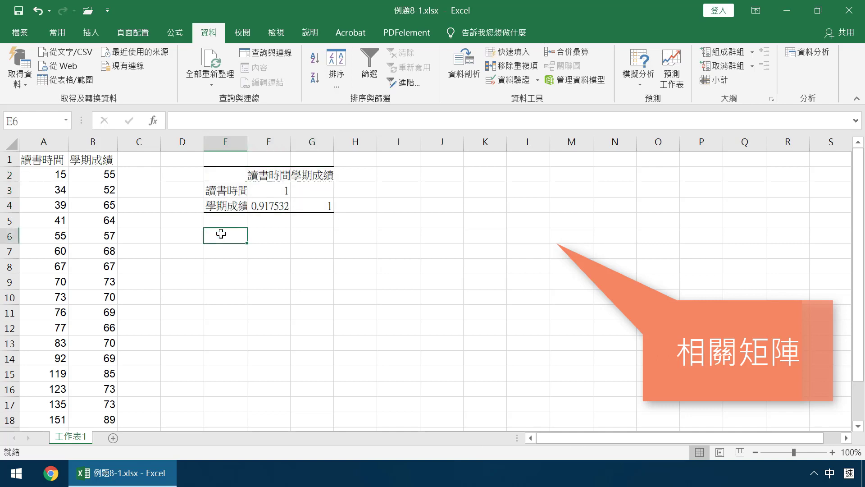
{"action": "left_click", "coordinate": [811, 53]}
{"action": "left_click", "coordinate": [486, 201]}
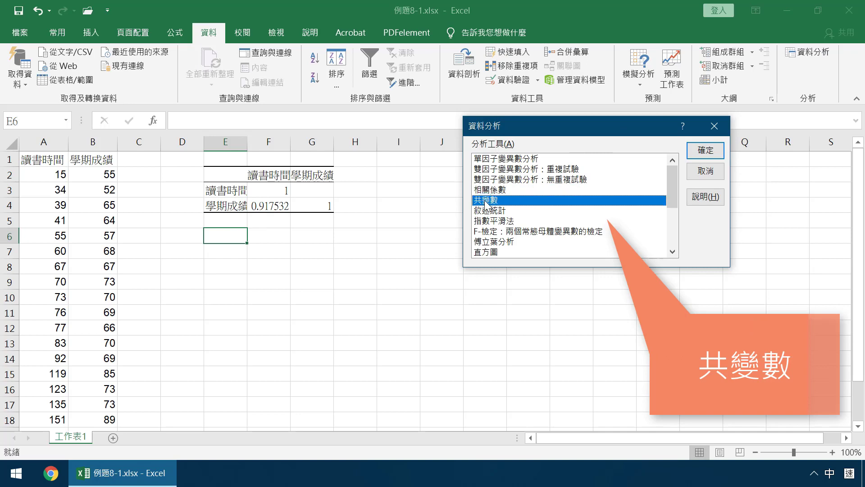
{"action": "left_click", "coordinate": [705, 152]}
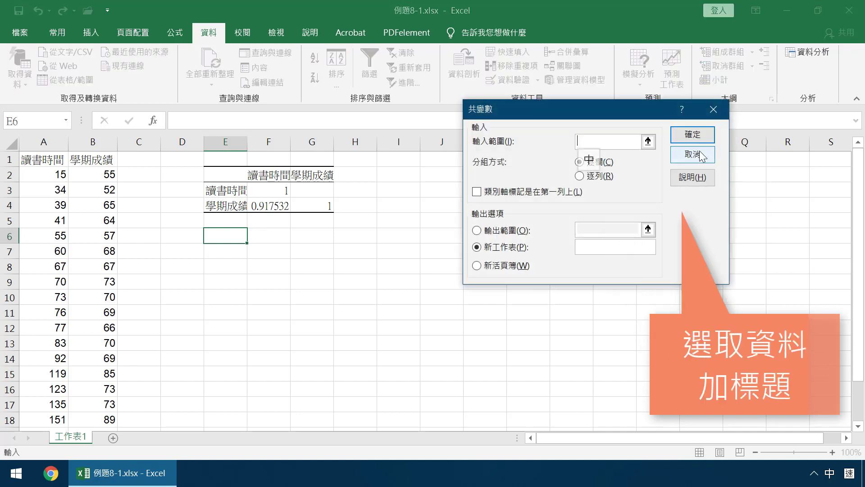
{"action": "left_click", "coordinate": [648, 141]}
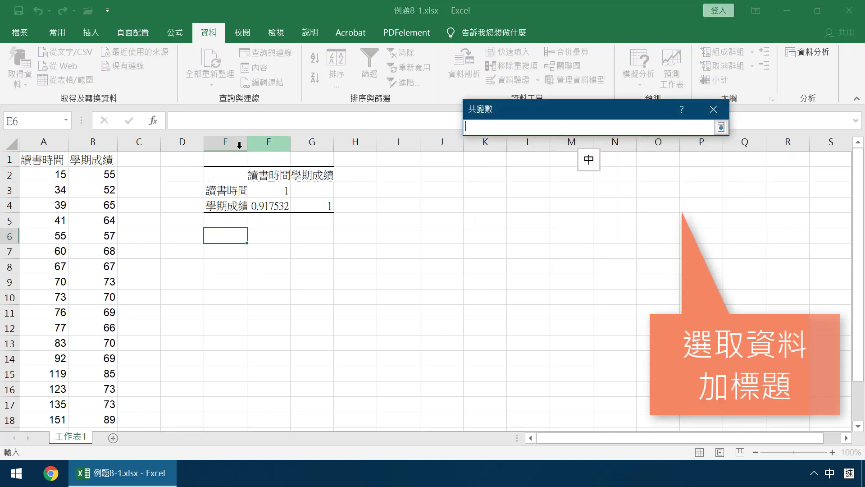
{"action": "left_click_drag", "start_coordinate": [50, 142], "coordinate": [114, 143]}
{"action": "left_click", "coordinate": [721, 127]}
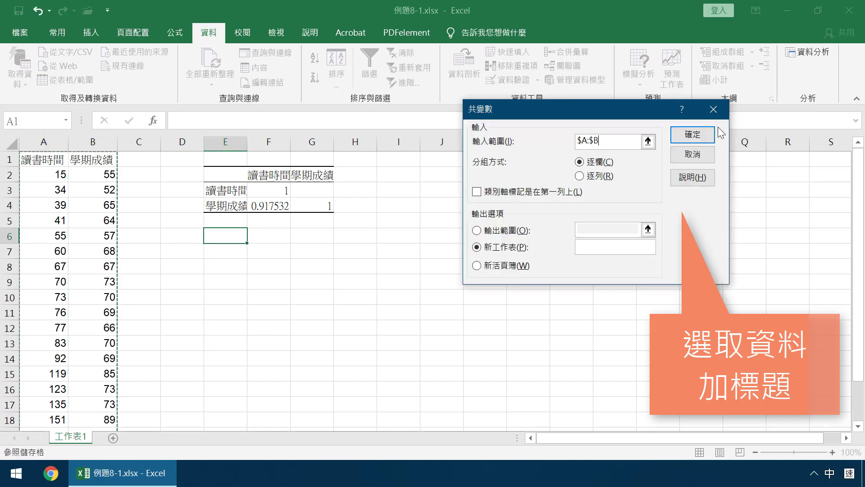
{"action": "left_click", "coordinate": [476, 191]}
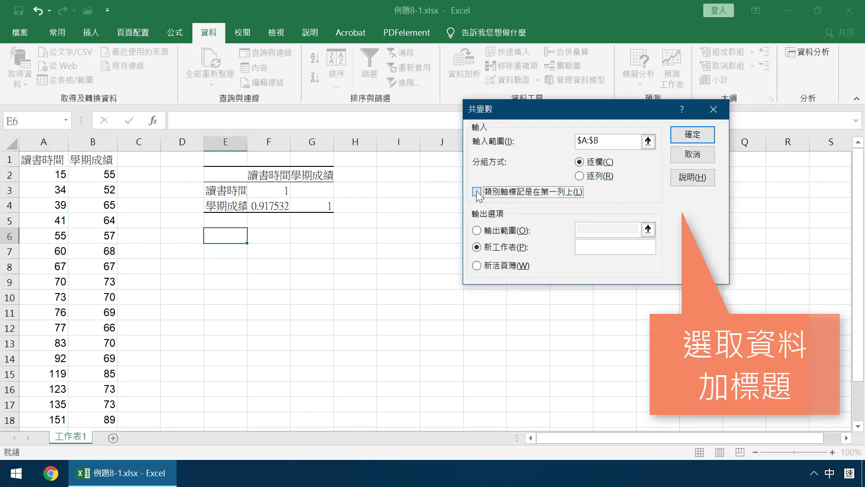
- Output the covariance matrix on the current sheet starting at cell $E$6 and run the analysis
{"action": "left_click", "coordinate": [479, 231]}
{"action": "left_click", "coordinate": [644, 226]}
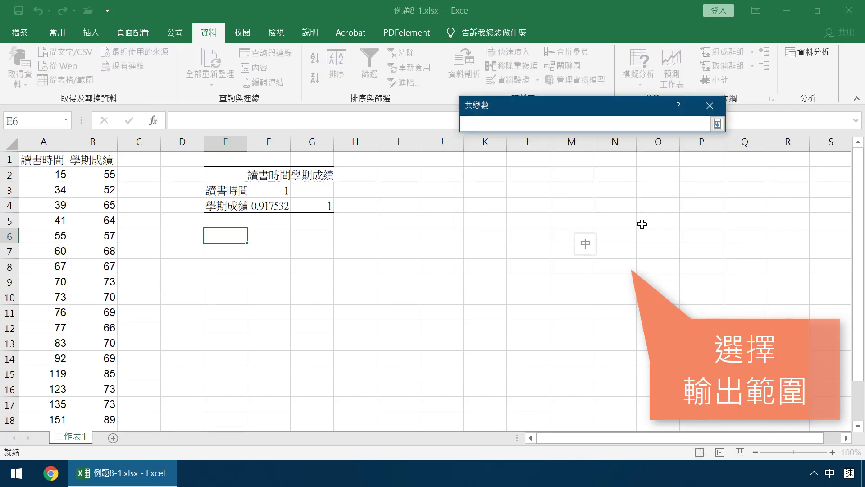
{"action": "left_click", "coordinate": [227, 237]}
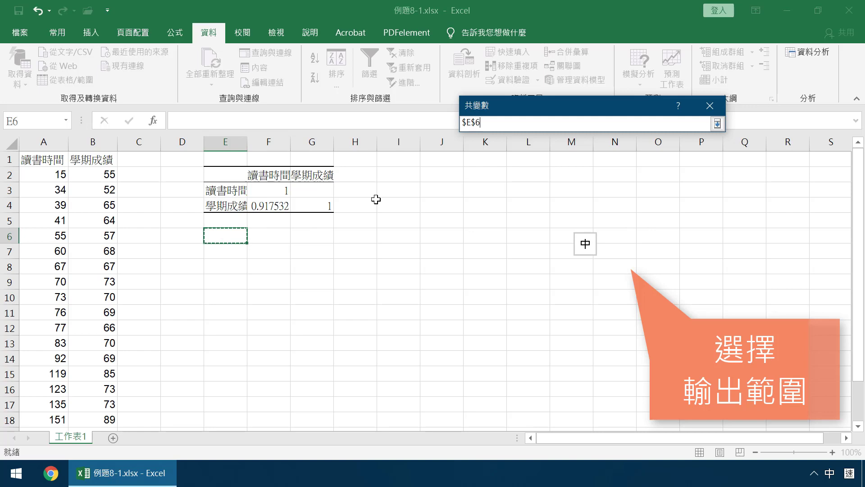
{"action": "left_click", "coordinate": [717, 124]}
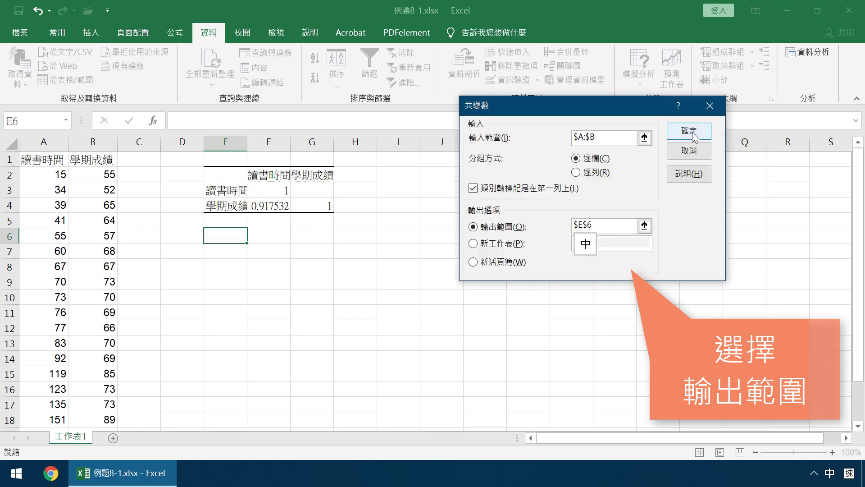
{"action": "left_click", "coordinate": [697, 130]}
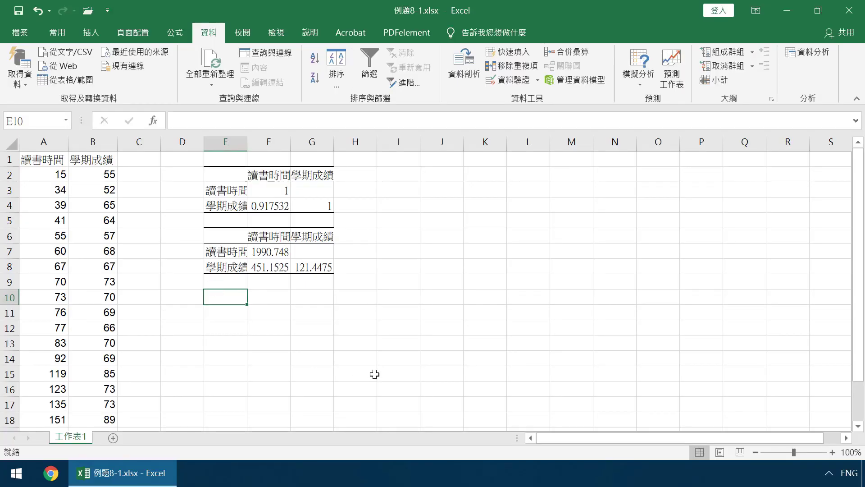
- Calculate the correlation coefficient of columns A and B in cell E10 with =CORREL(A:A,B:B)
{"action": "type", "text": "="}
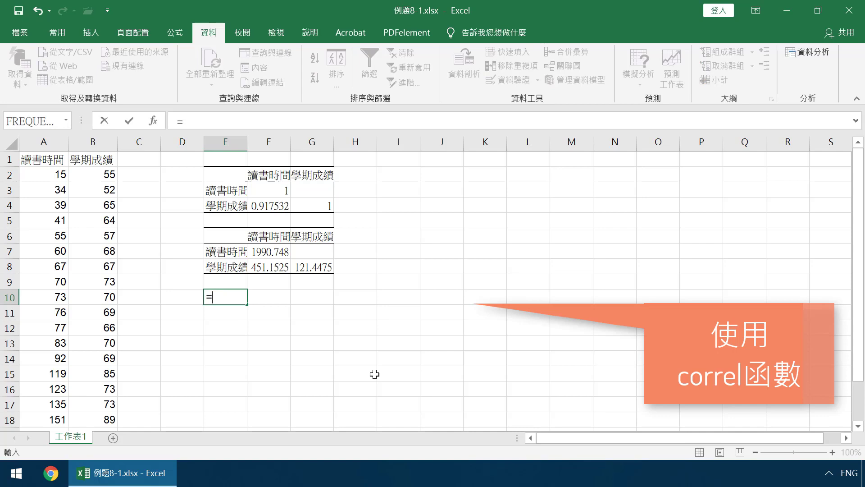
{"action": "type", "text": "corr"}
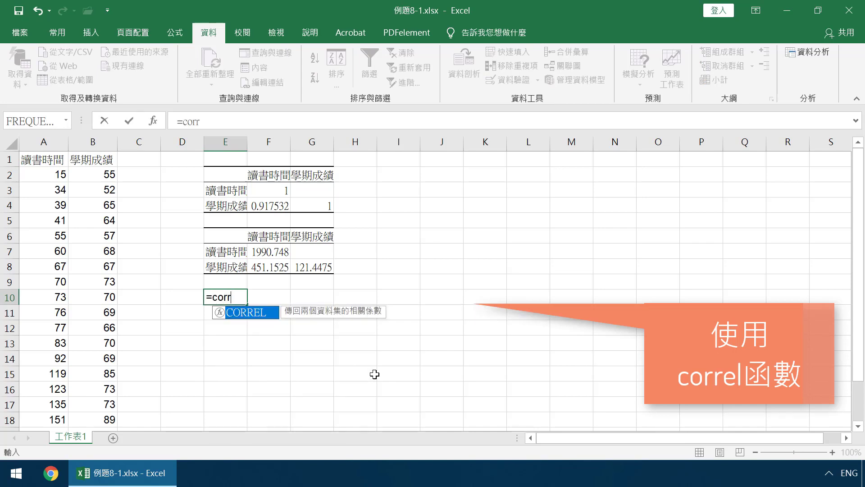
{"action": "double_click", "coordinate": [258, 316]}
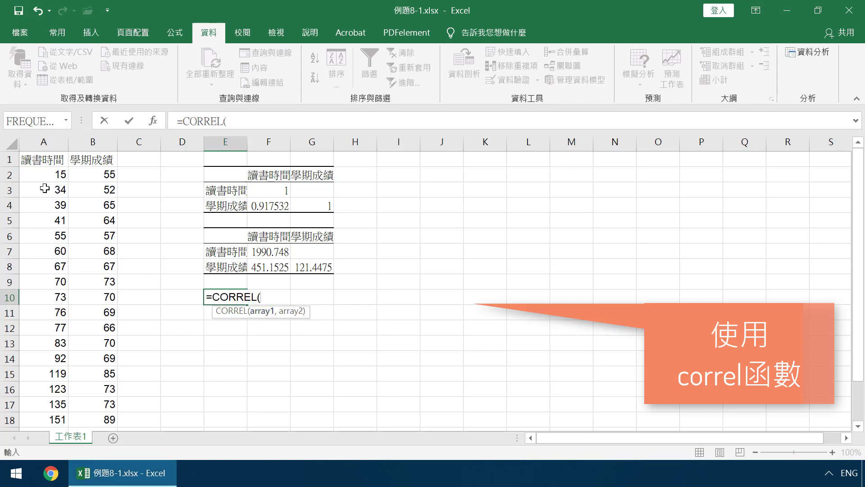
{"action": "left_click", "coordinate": [43, 138]}
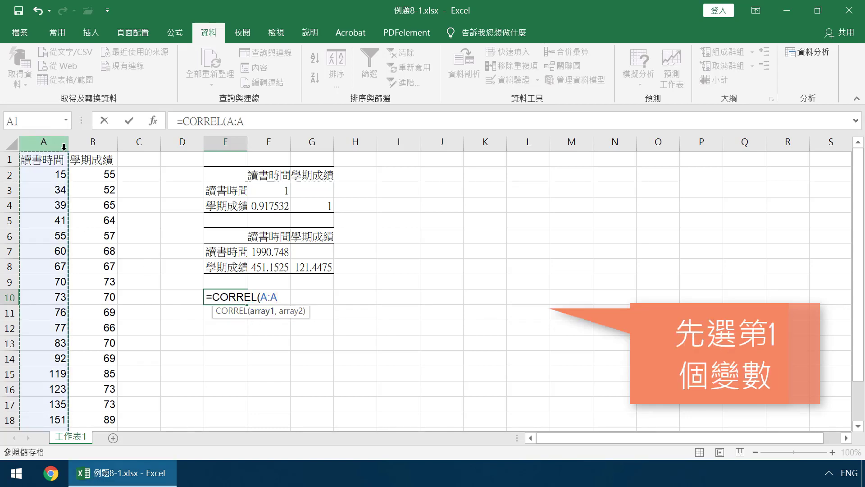
{"action": "type", "text": ","}
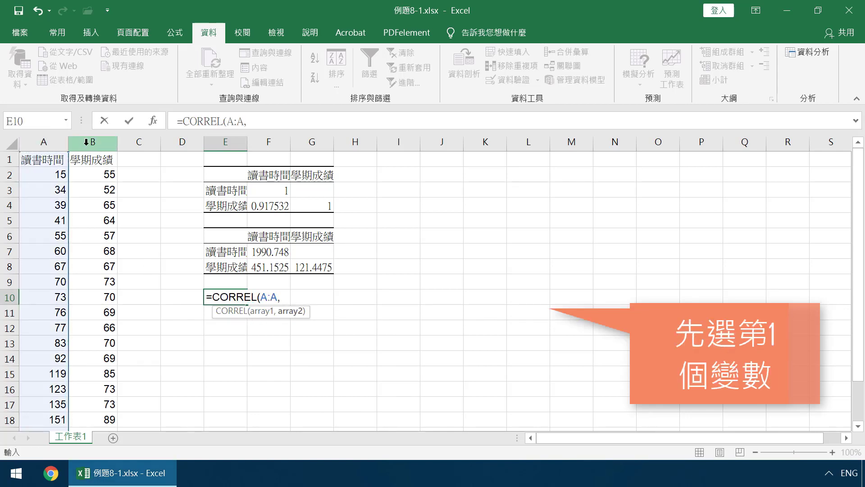
{"action": "left_click", "coordinate": [83, 141]}
{"action": "type", "text": ")"}
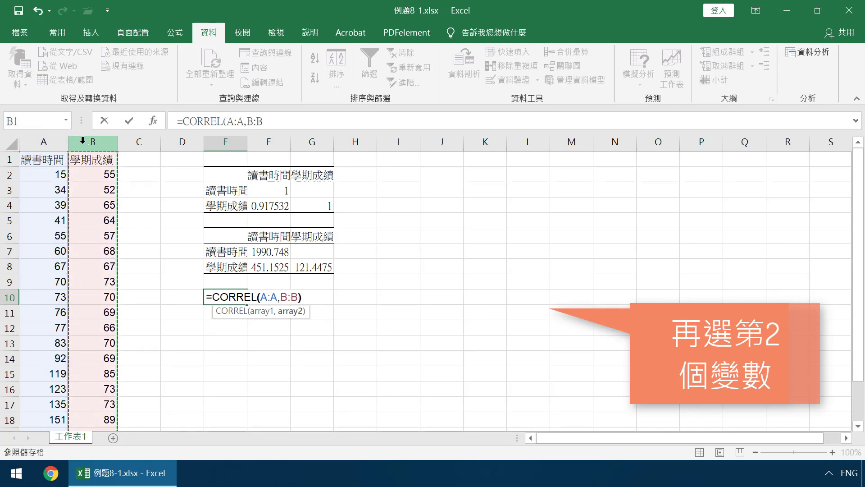
{"action": "key", "text": "Return"}
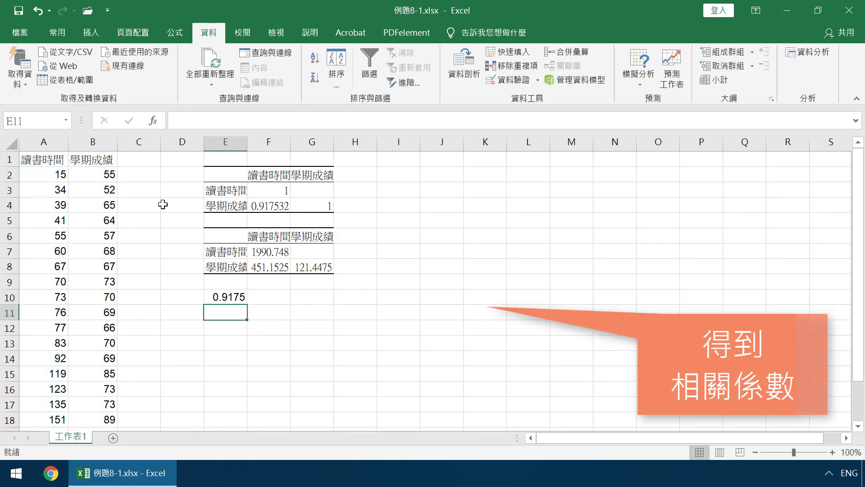
- Fill cell E10 and the matrix's correlation value in cell F4 with yellow
{"action": "left_click", "coordinate": [225, 298]}
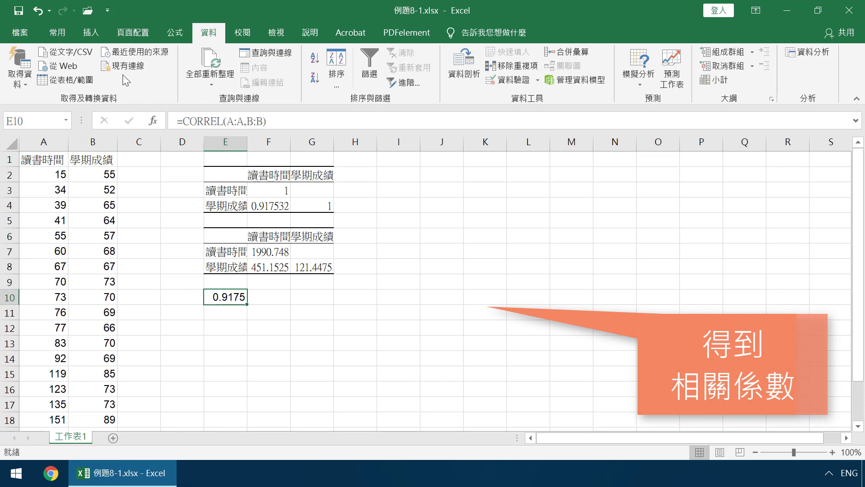
{"action": "left_click", "coordinate": [57, 32]}
{"action": "left_click", "coordinate": [162, 78]}
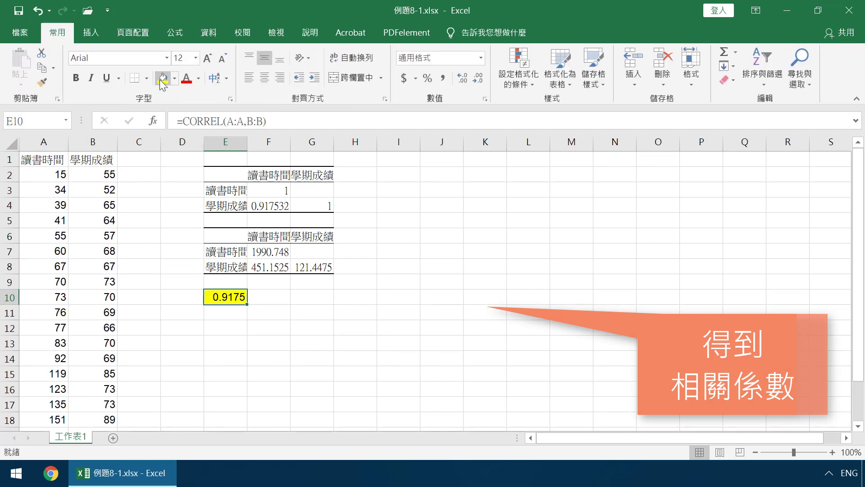
{"action": "left_click", "coordinate": [273, 205]}
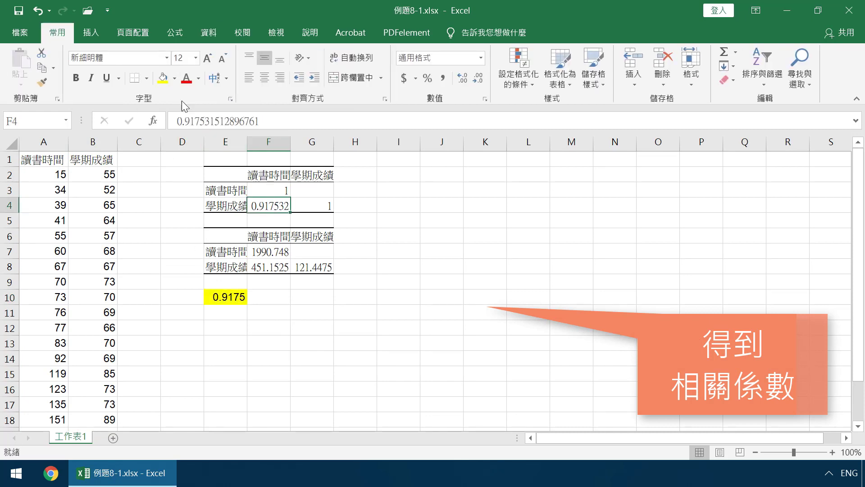
{"action": "left_click", "coordinate": [164, 79]}
- Calculate the correlation in cell E12 with =PEARSON(A:A,B:B) and fill that cell with yellow
{"action": "left_click", "coordinate": [224, 329]}
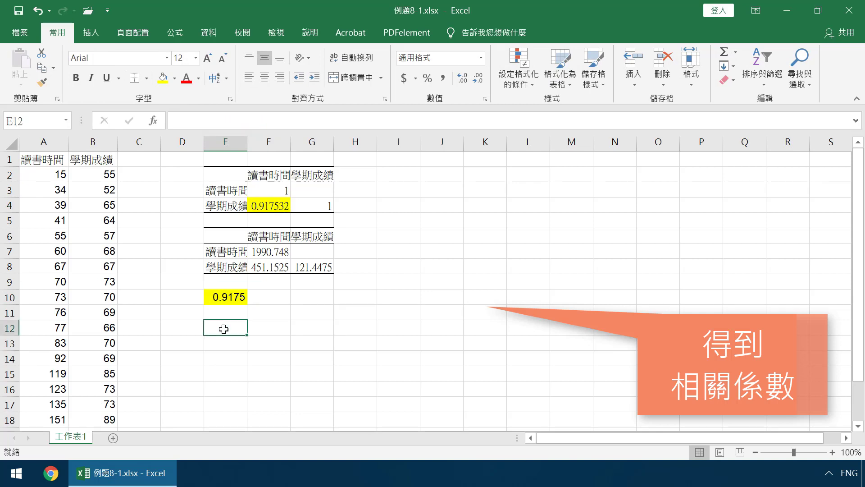
{"action": "type", "text": "=pear"}
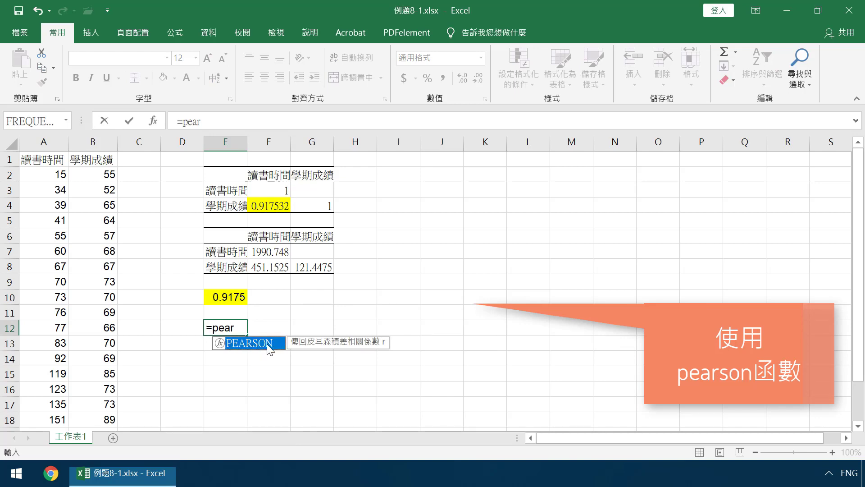
{"action": "double_click", "coordinate": [251, 343]}
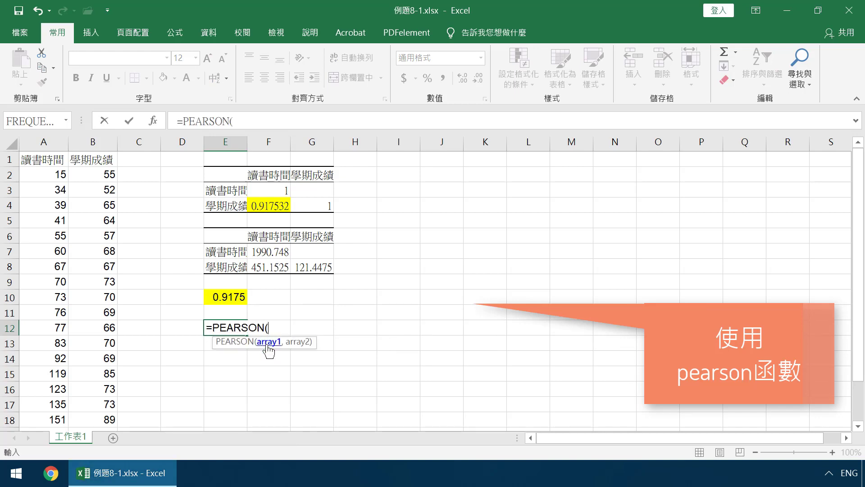
{"action": "left_click", "coordinate": [48, 140]}
{"action": "type", "text": ","}
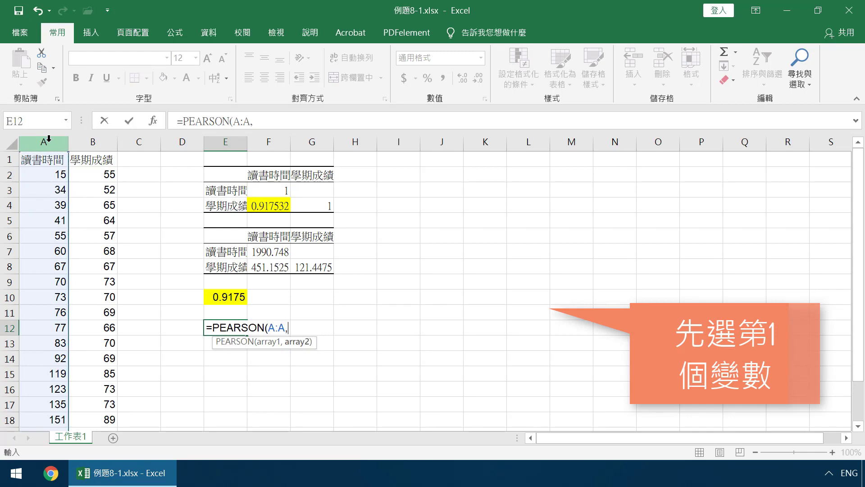
{"action": "left_click", "coordinate": [92, 139]}
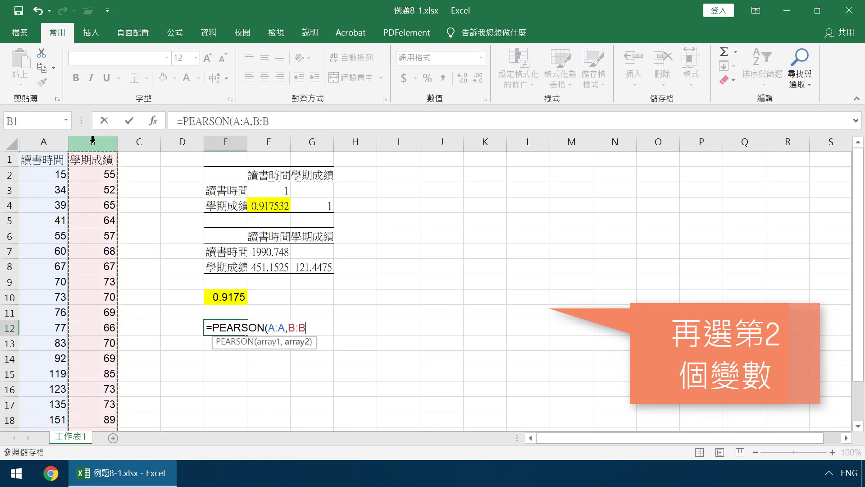
{"action": "type", "text": ")"}
{"action": "key", "text": "Return"}
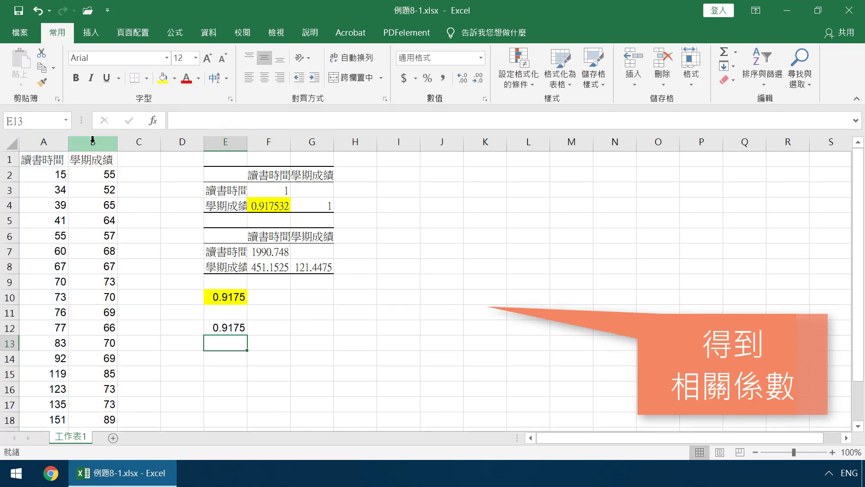
{"action": "left_click", "coordinate": [225, 328]}
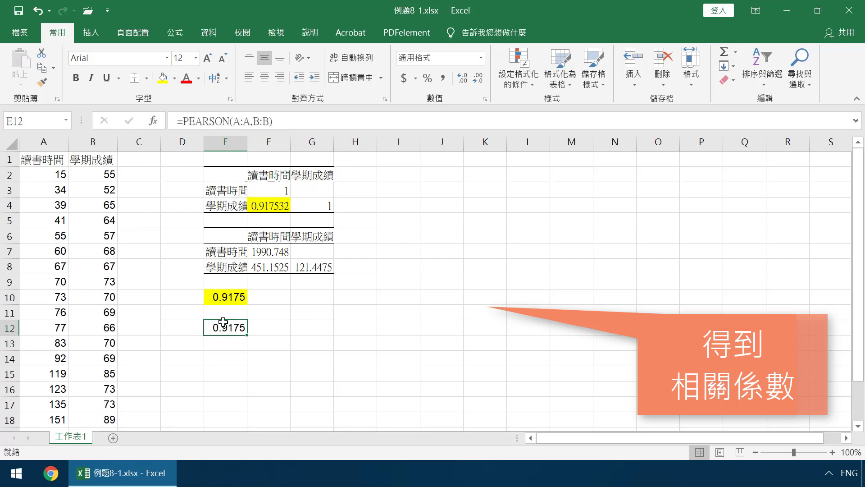
{"action": "left_click", "coordinate": [162, 77]}
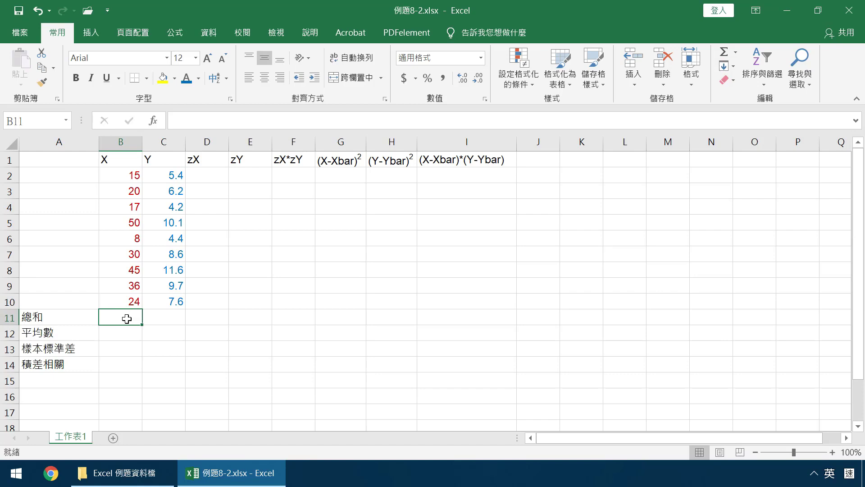
- Calculate the total of the X values in cell B11 with a SUM of B2:B10
{"action": "type", "text": "=s"}
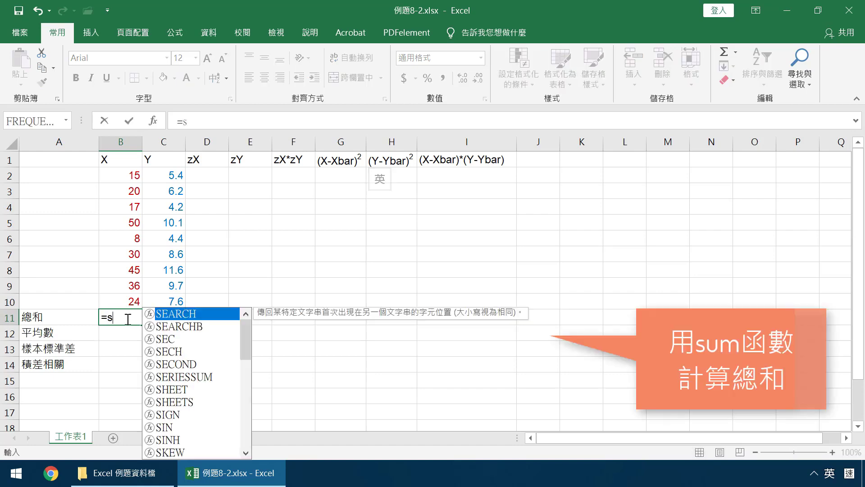
{"action": "type", "text": "um("}
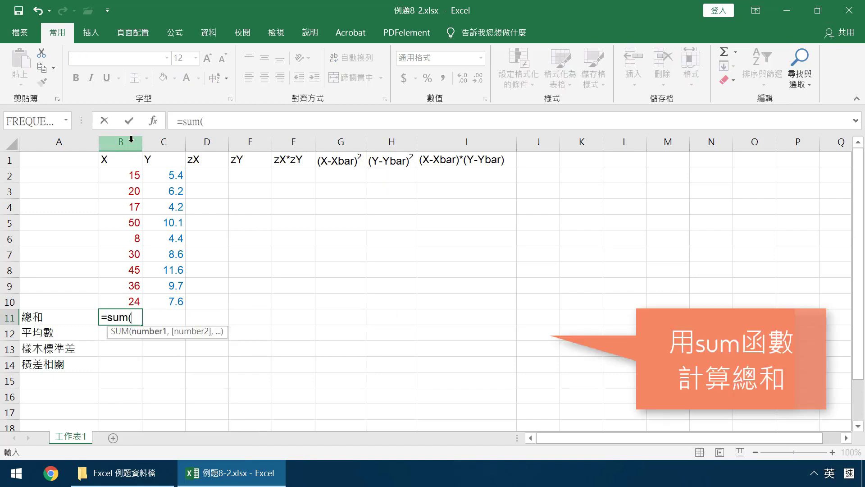
{"action": "left_click_drag", "start_coordinate": [128, 175], "coordinate": [131, 300]}
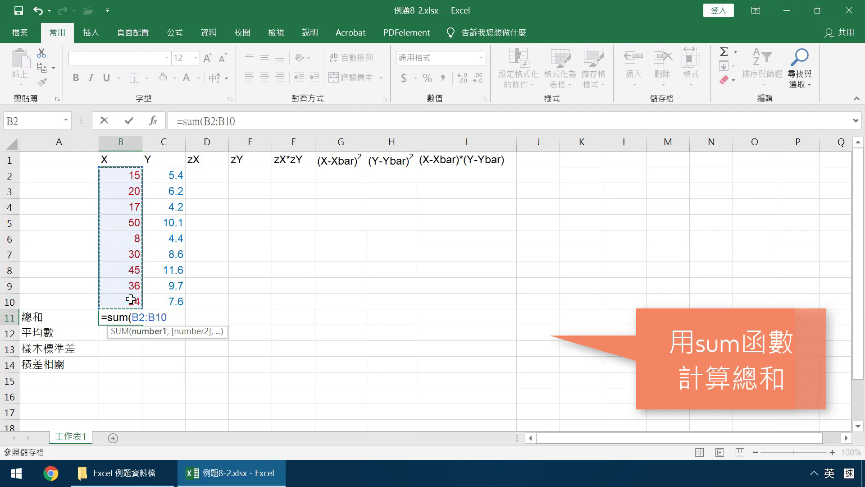
{"action": "type", "text": ")"}
{"action": "key", "text": "Return"}
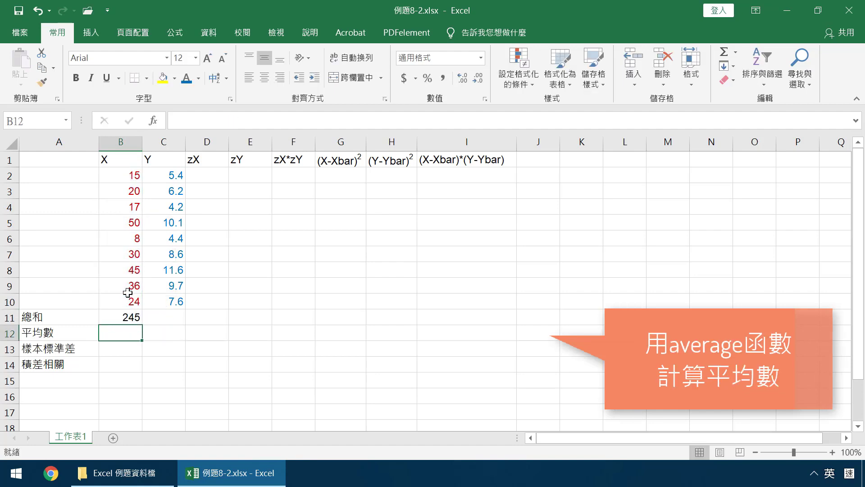
- Calculate the mean of the X values in cell B12 with an AVERAGE of B2:B10
{"action": "type", "text": "=average"}
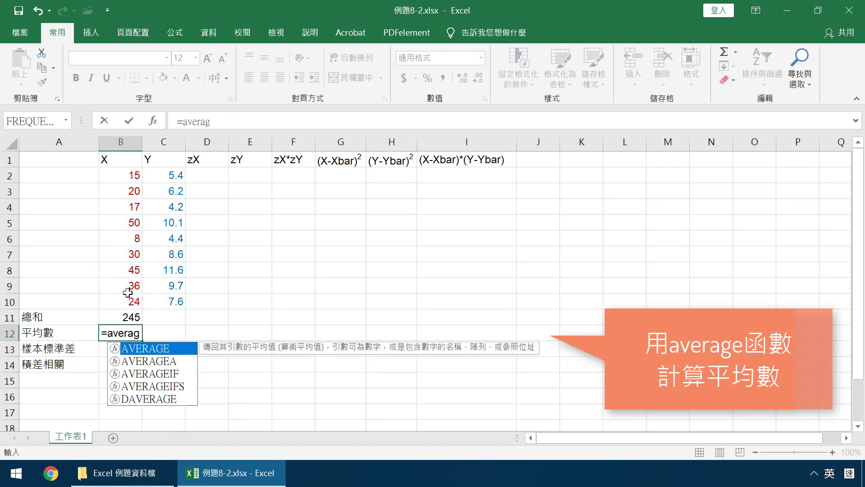
{"action": "double_click", "coordinate": [161, 349]}
{"action": "left_click_drag", "start_coordinate": [135, 179], "coordinate": [118, 303]}
{"action": "type", "text": ")"}
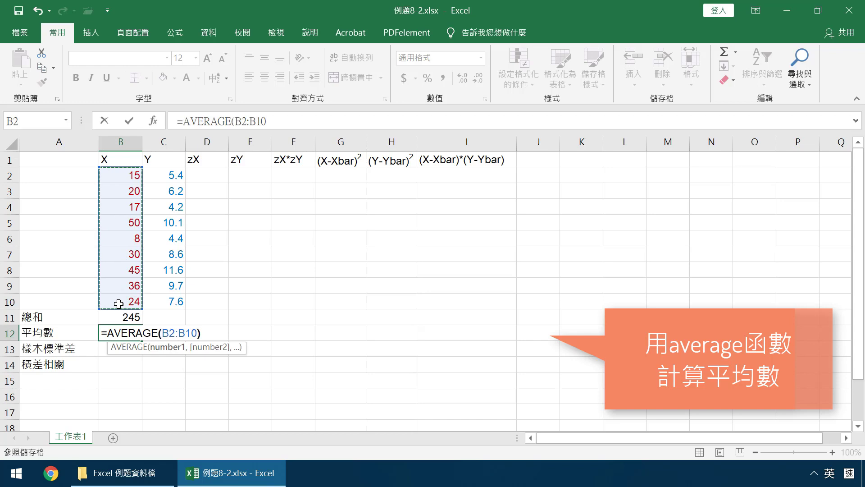
{"action": "key", "text": "Return"}
- Calculate the sample standard deviation in B13 with STDEV.S of B2:B10, and copy the formulas in B11:B13 across to the Y column
{"action": "type", "text": "=stde"}
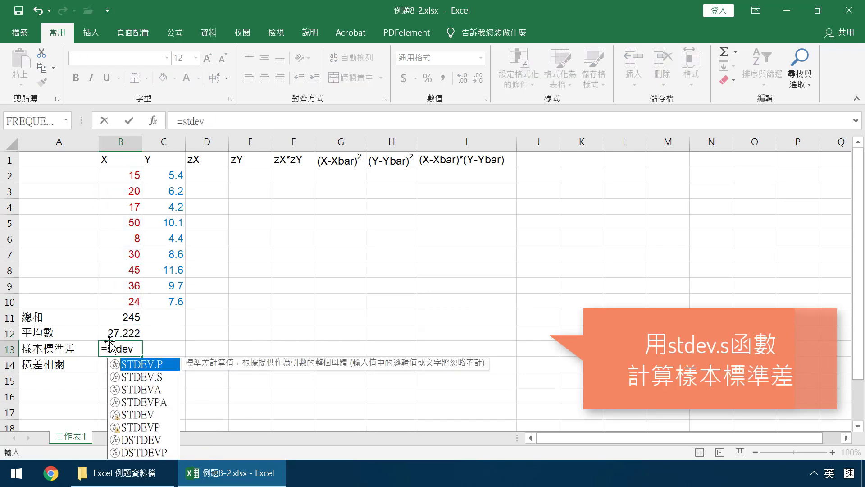
{"action": "type", "text": "v"}
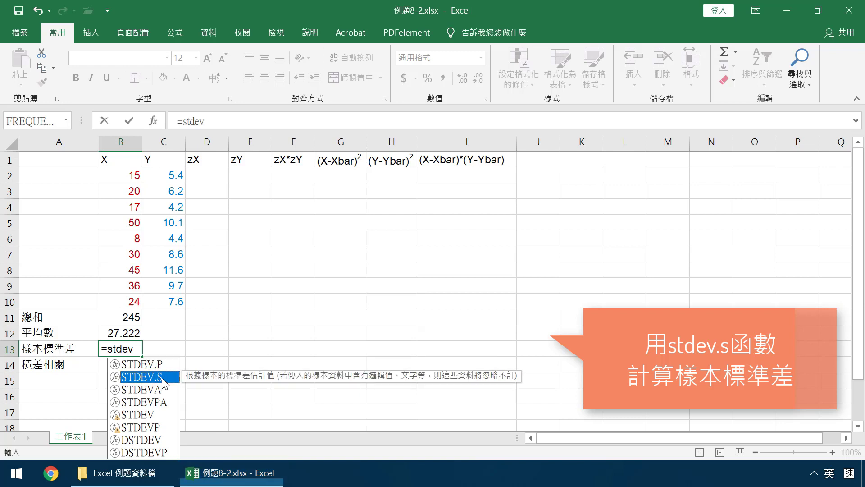
{"action": "double_click", "coordinate": [141, 377]}
{"action": "left_click_drag", "start_coordinate": [132, 178], "coordinate": [133, 296]}
{"action": "type", "text": ")"}
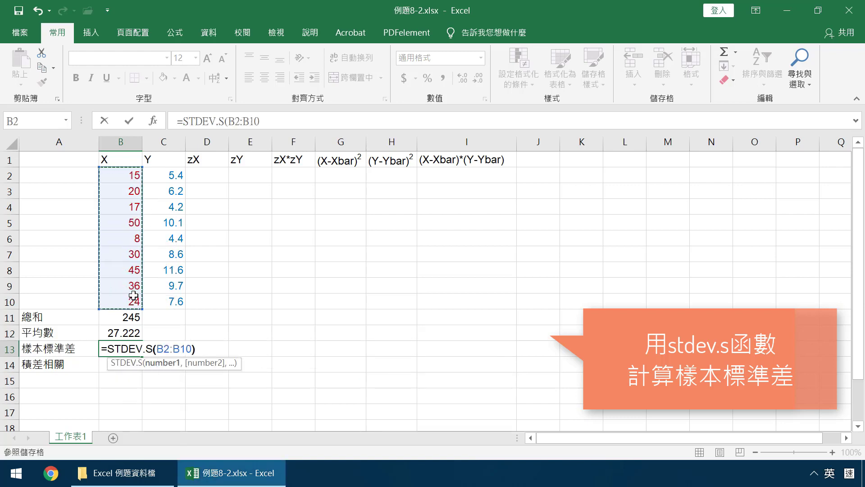
{"action": "key", "text": "Return"}
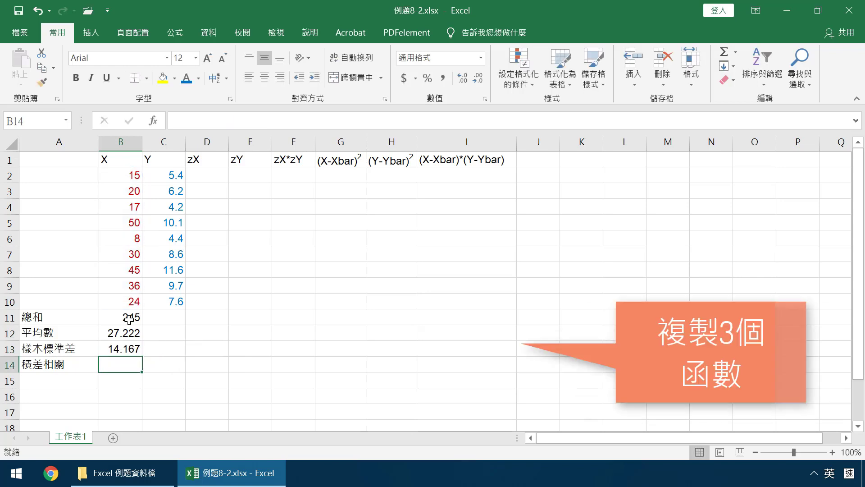
{"action": "left_click_drag", "start_coordinate": [120, 319], "coordinate": [181, 354]}
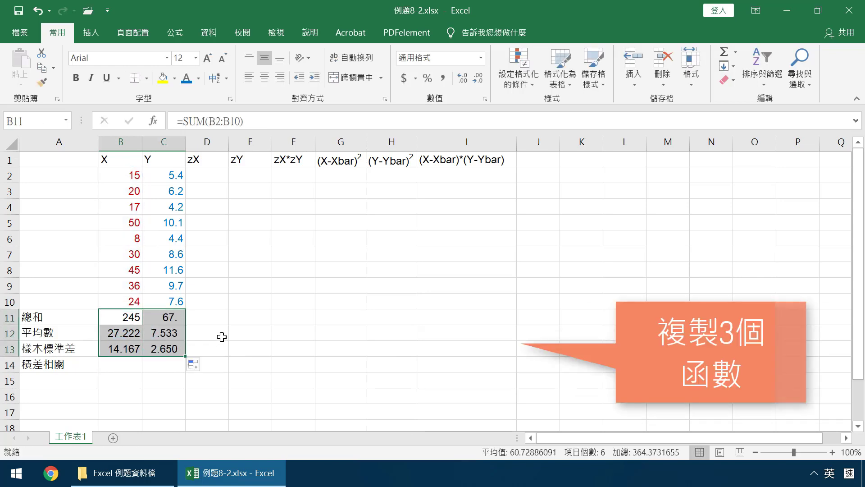
- Calculate the first X value's z-score in cell D2 by subtracting the mean $B$12 from B2 and dividing by the standard deviation in B13
{"action": "left_click", "coordinate": [207, 175]}
{"action": "type", "text": "=("}
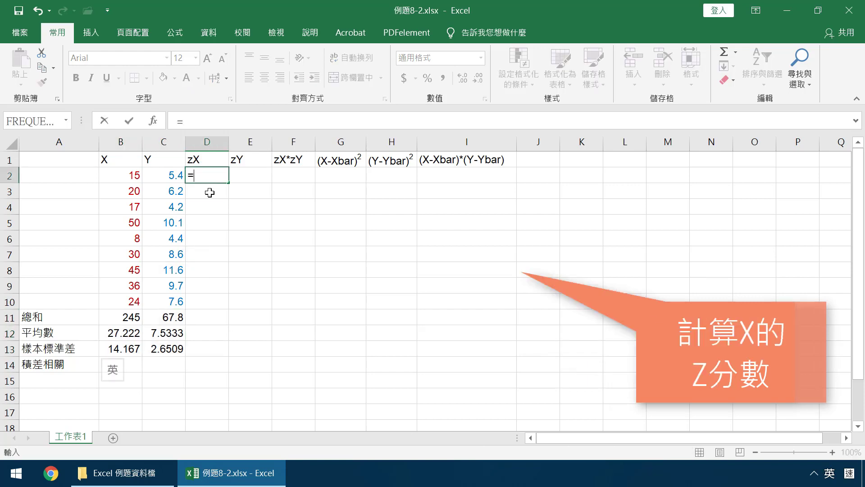
{"action": "left_click", "coordinate": [132, 175]}
{"action": "type", "text": "-"}
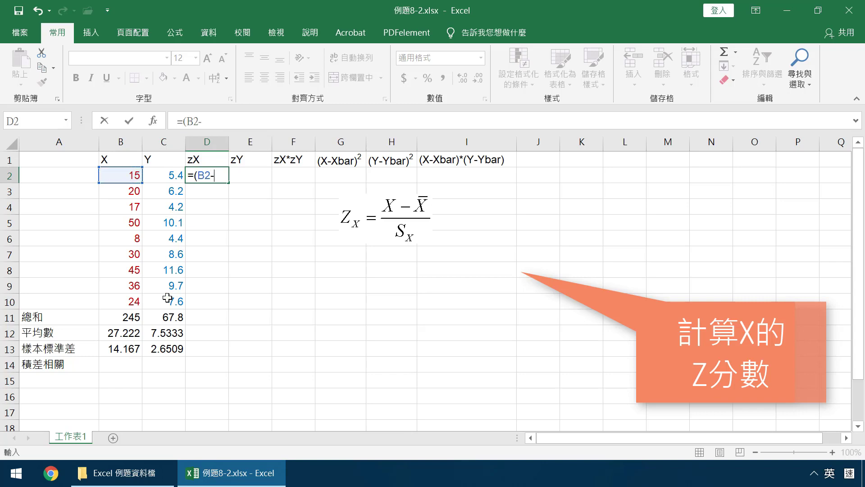
{"action": "left_click", "coordinate": [128, 333]}
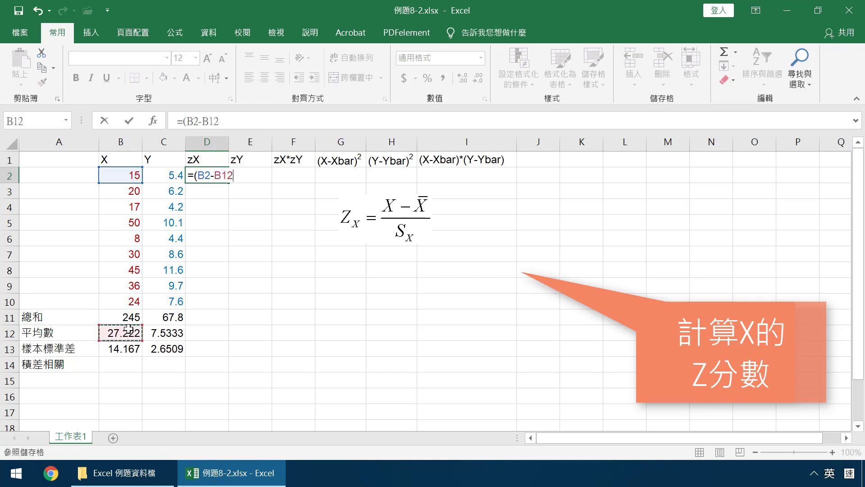
{"action": "key", "text": "F4"}
{"action": "type", "text": ")/"}
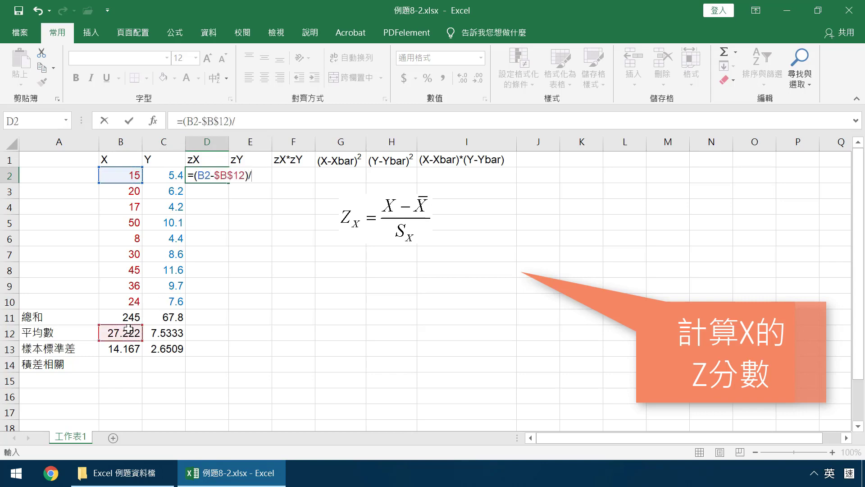
{"action": "left_click", "coordinate": [130, 347]}
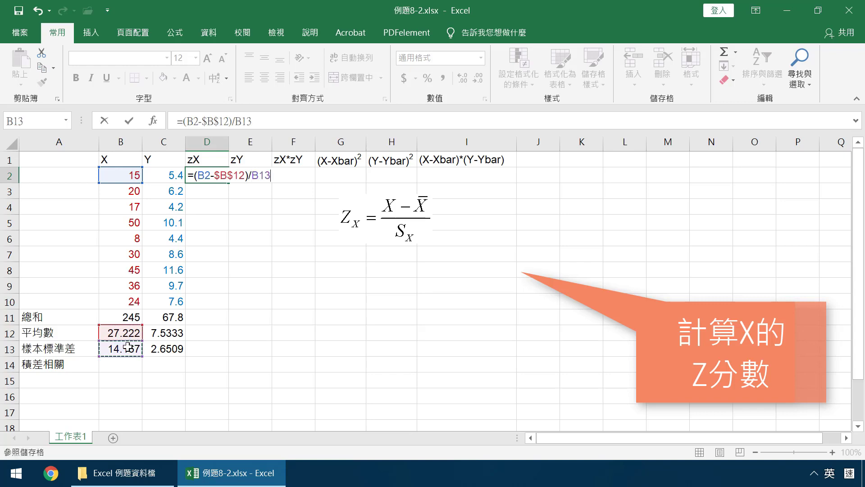
{"action": "key", "text": "Return"}
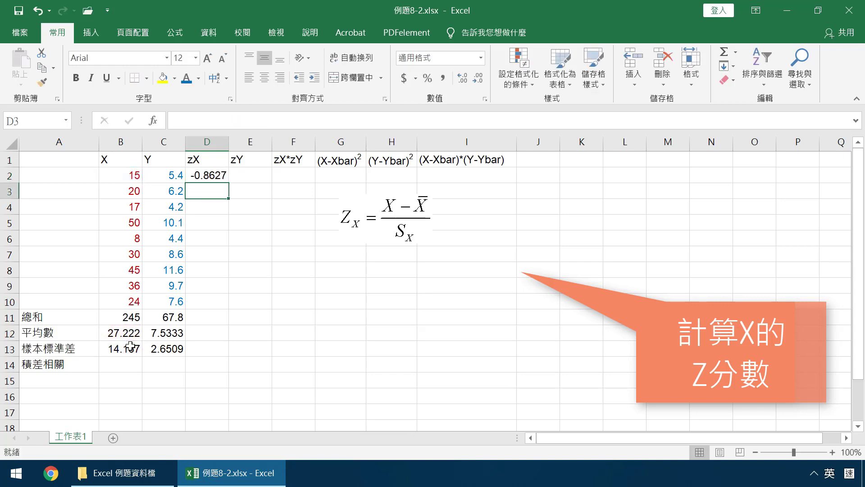
- Copy the z-score formula in D2 down to D10 for the remaining X values
{"action": "left_click", "coordinate": [223, 178]}
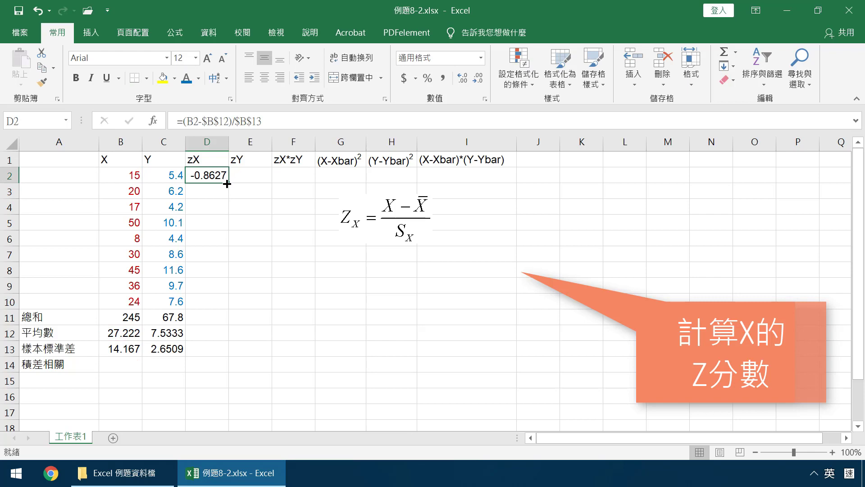
{"action": "left_click_drag", "start_coordinate": [227, 184], "coordinate": [222, 308]}
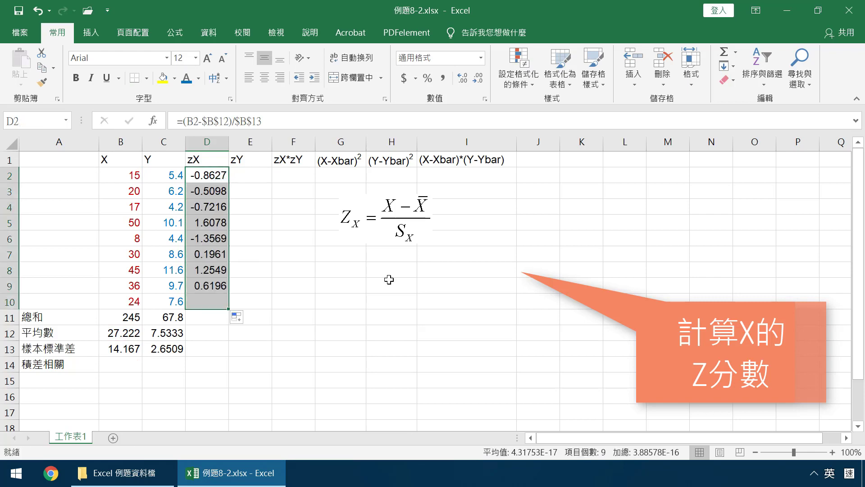
- Calculate the first Y value's z-score in cell E2 with the formula =(C2-$C$12)/$C$13
{"action": "left_click", "coordinate": [241, 176]}
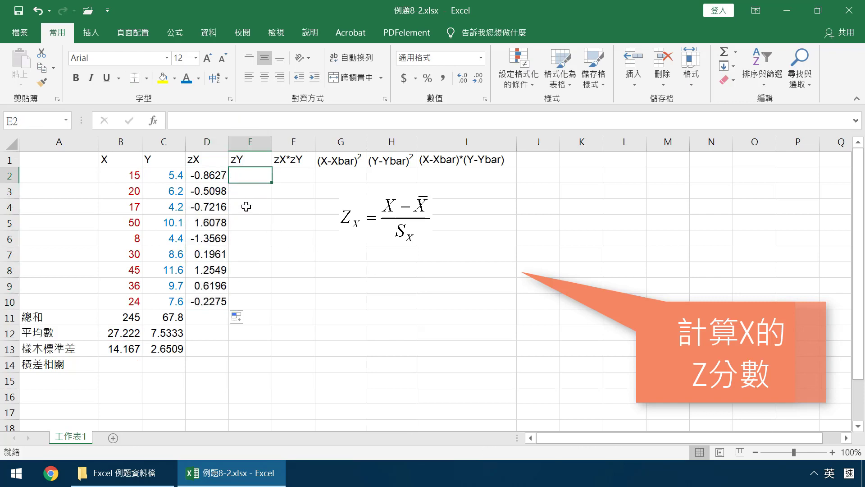
{"action": "type", "text": "=("}
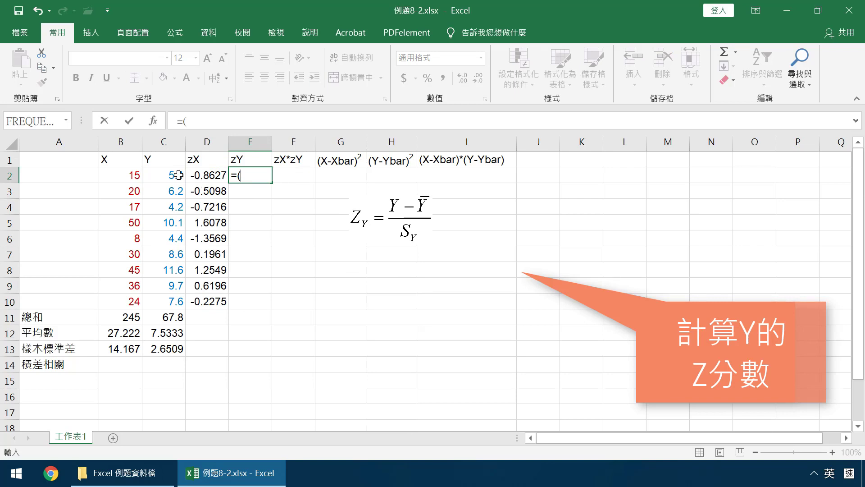
{"action": "left_click", "coordinate": [179, 175]}
{"action": "type", "text": "-"}
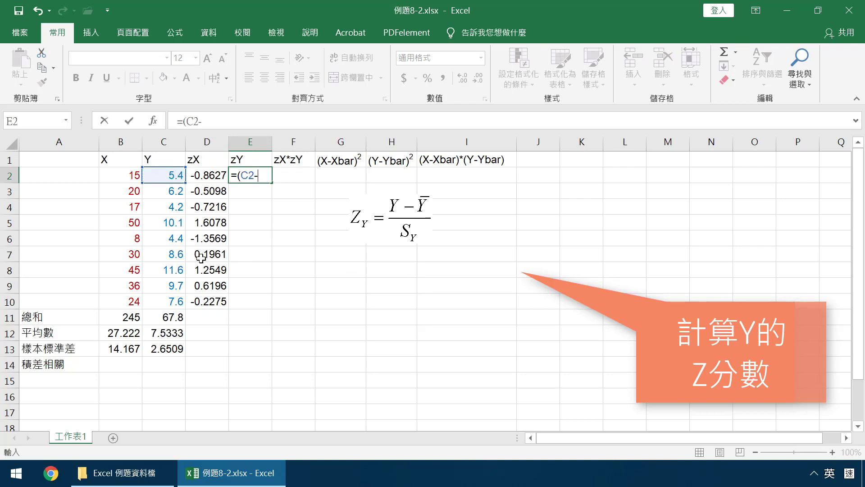
{"action": "left_click", "coordinate": [172, 333]}
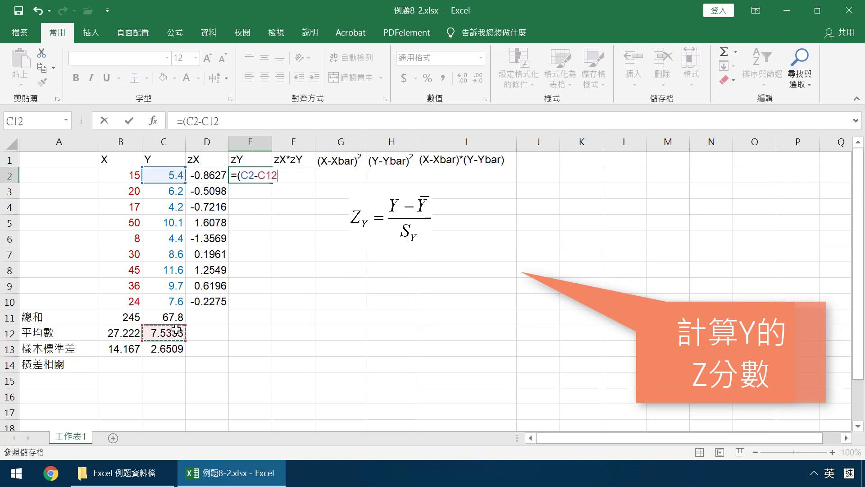
{"action": "key", "text": "F4"}
{"action": "type", "text": ")/"}
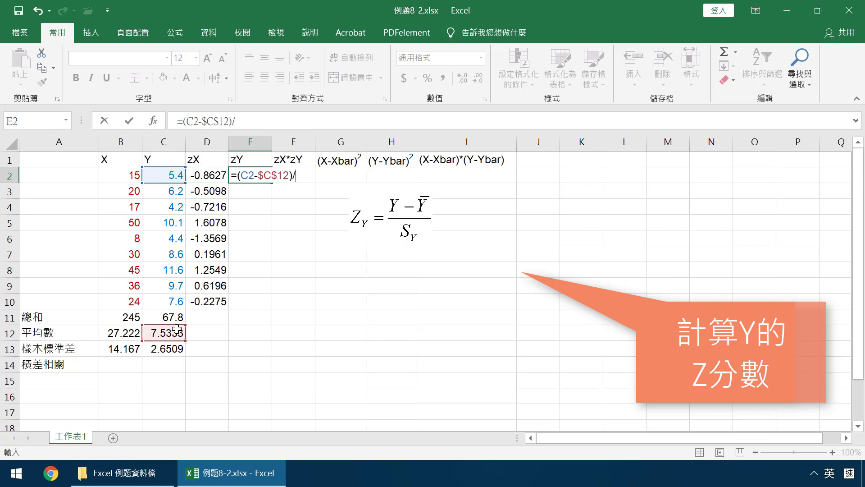
{"action": "left_click", "coordinate": [169, 351]}
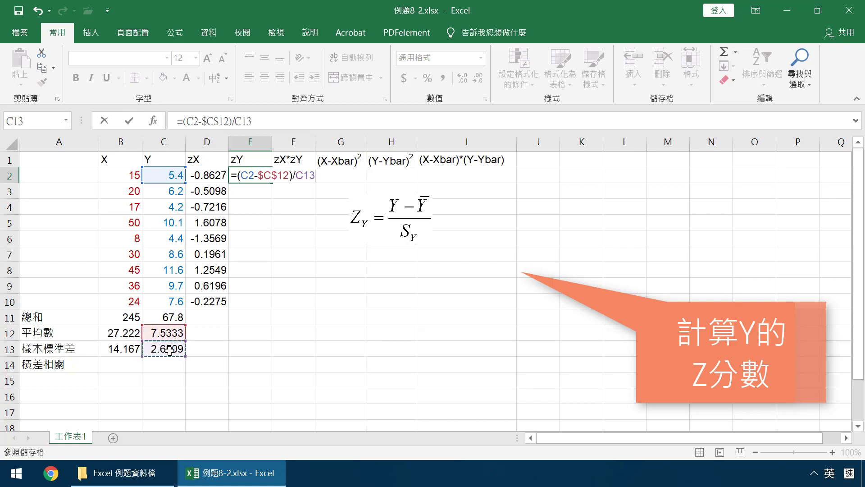
{"action": "key", "text": "Return"}
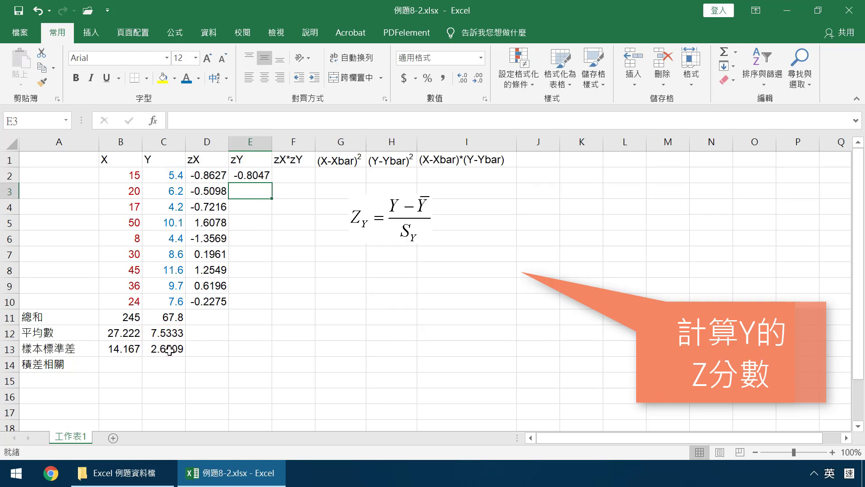
- Copy the zY formula in E2 down to E10, and copy the summary formulas in C11:C13 across to columns D and E
{"action": "left_click", "coordinate": [252, 175]}
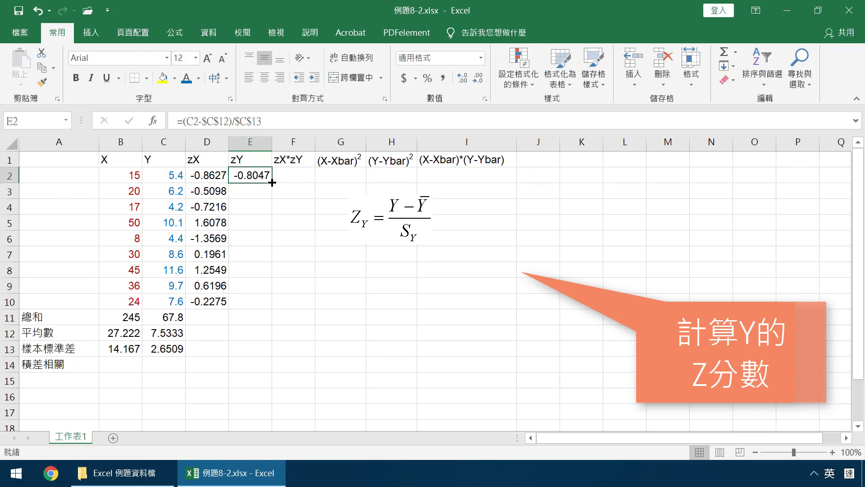
{"action": "left_click_drag", "start_coordinate": [273, 182], "coordinate": [264, 302]}
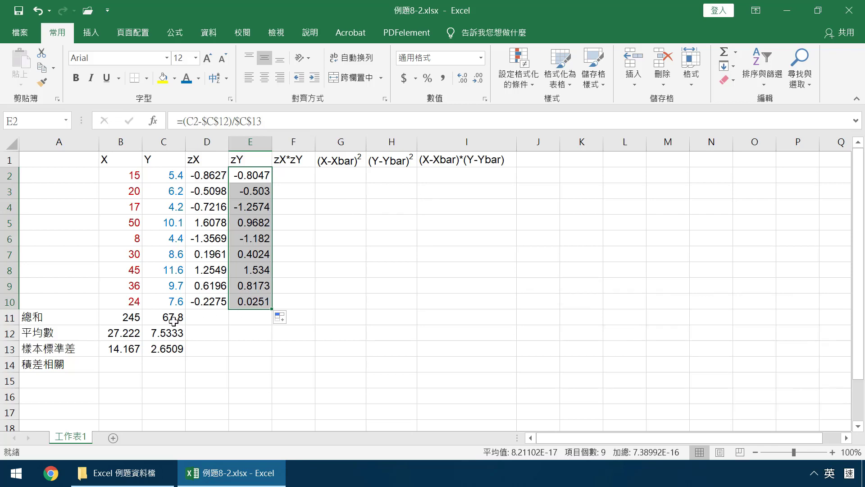
{"action": "left_click_drag", "start_coordinate": [169, 320], "coordinate": [266, 355]}
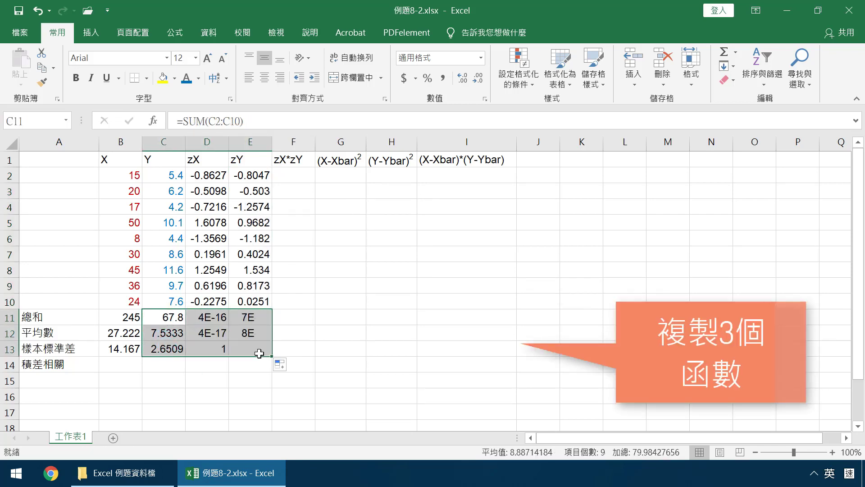
{"action": "left_click", "coordinate": [224, 325]}
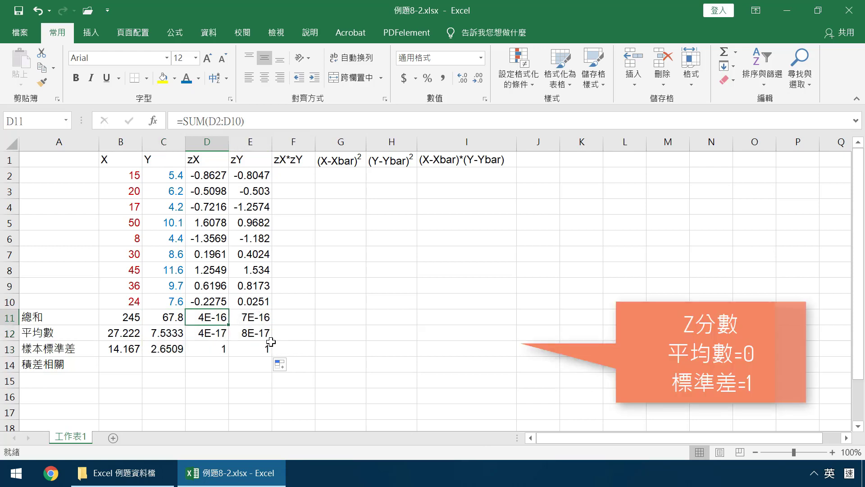
- Multiply the paired z-scores in cell F2 with =D2*E2, and copy the formula down to F10
{"action": "left_click", "coordinate": [303, 170]}
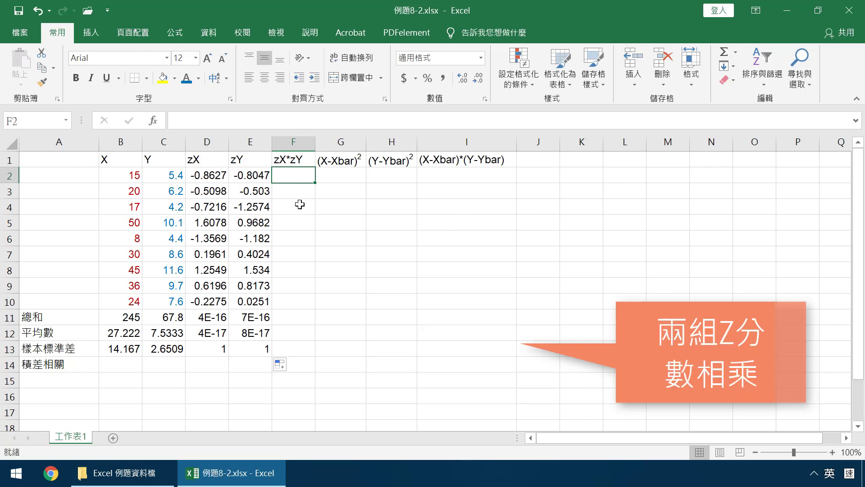
{"action": "type", "text": "="}
{"action": "left_click", "coordinate": [208, 175]}
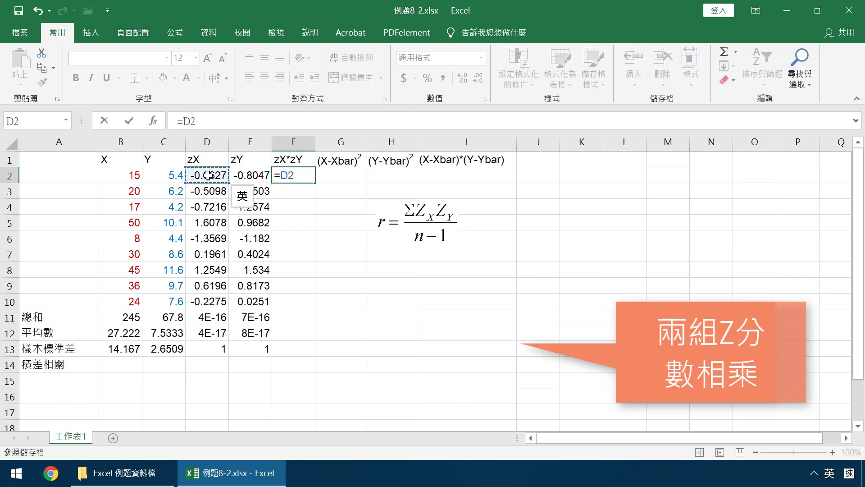
{"action": "type", "text": "*"}
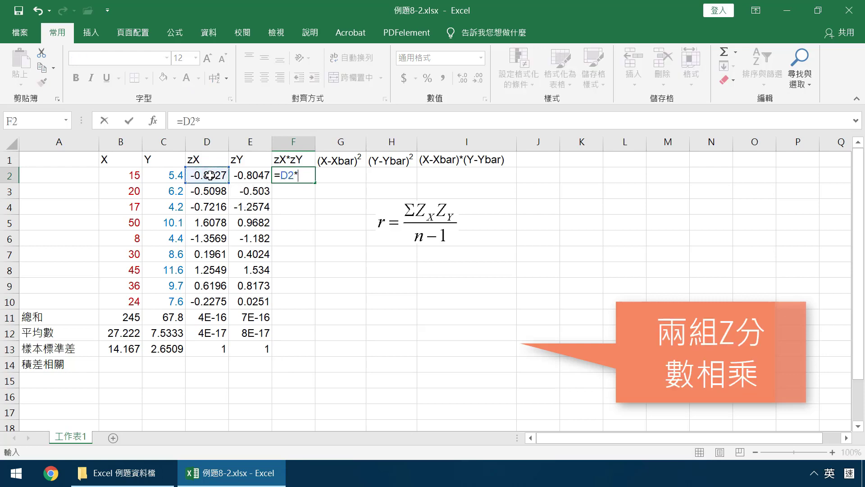
{"action": "left_click", "coordinate": [255, 175]}
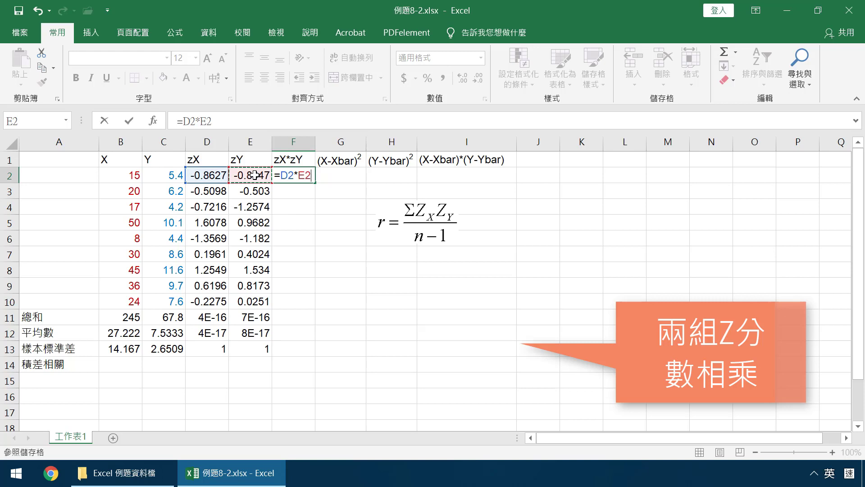
{"action": "key", "text": "Return"}
{"action": "left_click", "coordinate": [296, 175]}
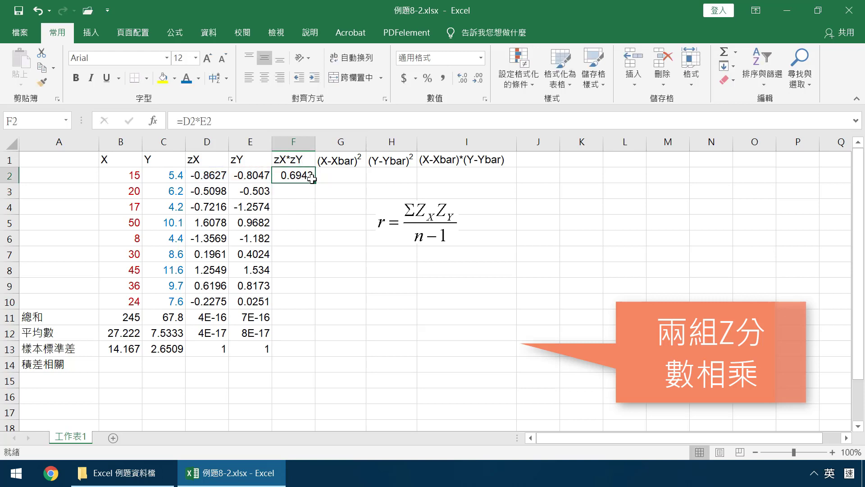
{"action": "left_click_drag", "start_coordinate": [317, 183], "coordinate": [305, 307]}
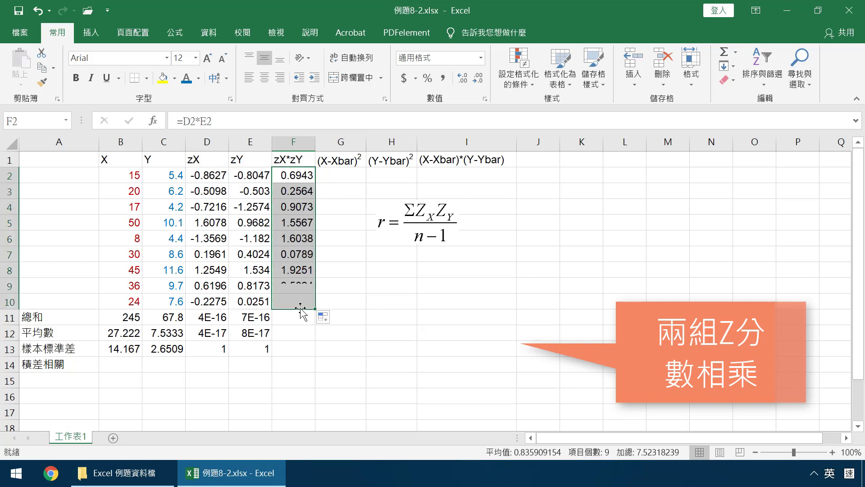
- Calculate the total of the zX*zY products in cell F11 with a SUM of F2:F10
{"action": "left_click", "coordinate": [269, 319]}
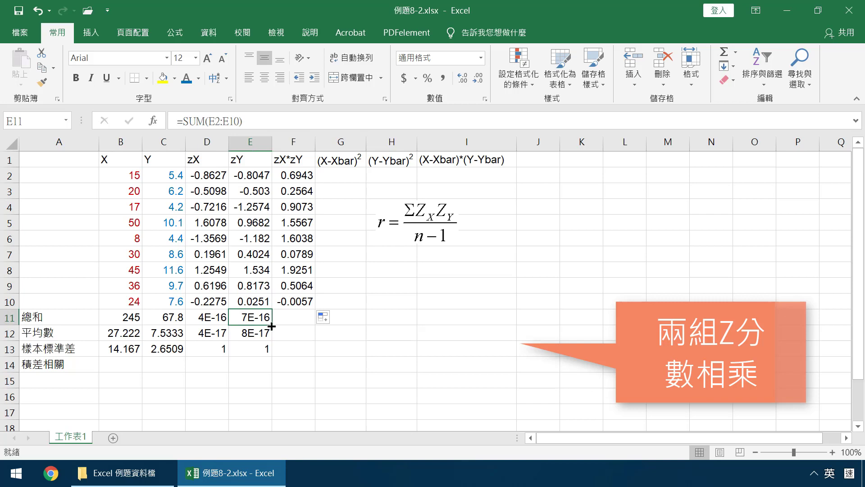
{"action": "left_click", "coordinate": [289, 319]}
{"action": "type", "text": "="}
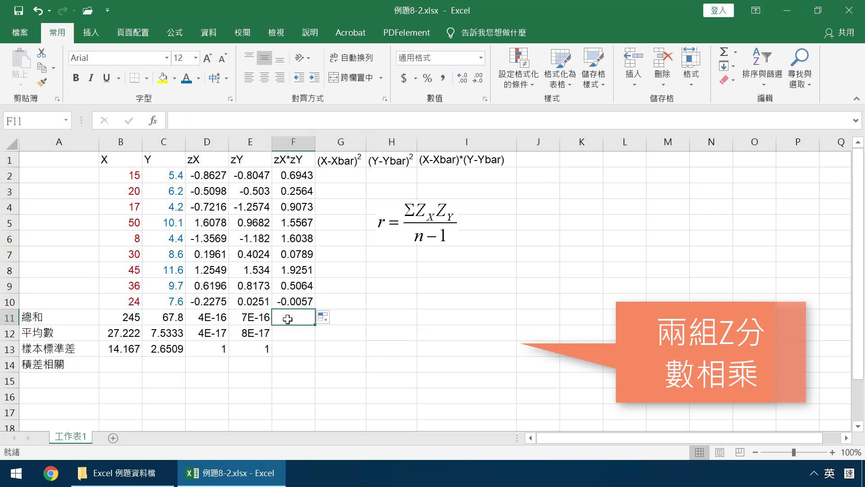
{"action": "type", "text": "sum("}
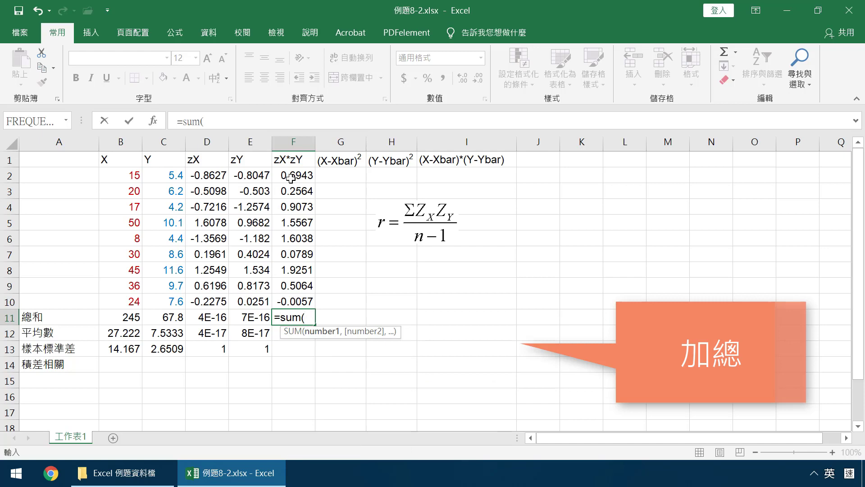
{"action": "left_click_drag", "start_coordinate": [291, 178], "coordinate": [301, 302]}
{"action": "type", "text": ")"}
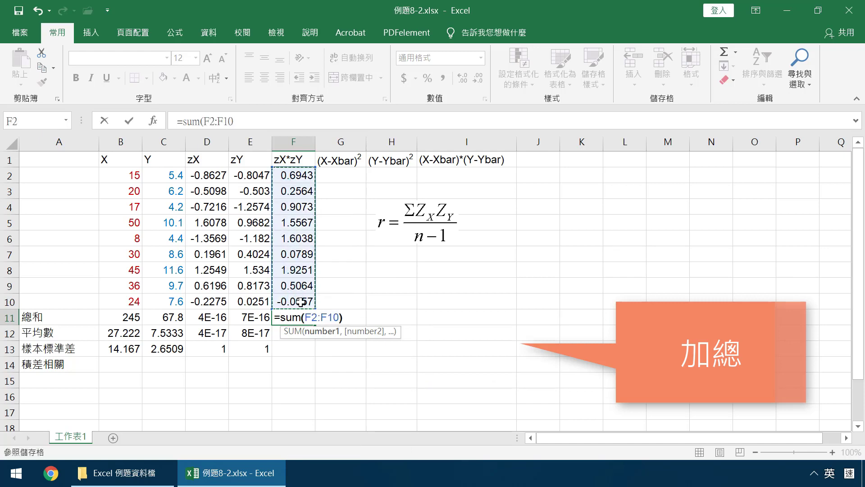
{"action": "key", "text": "Return"}
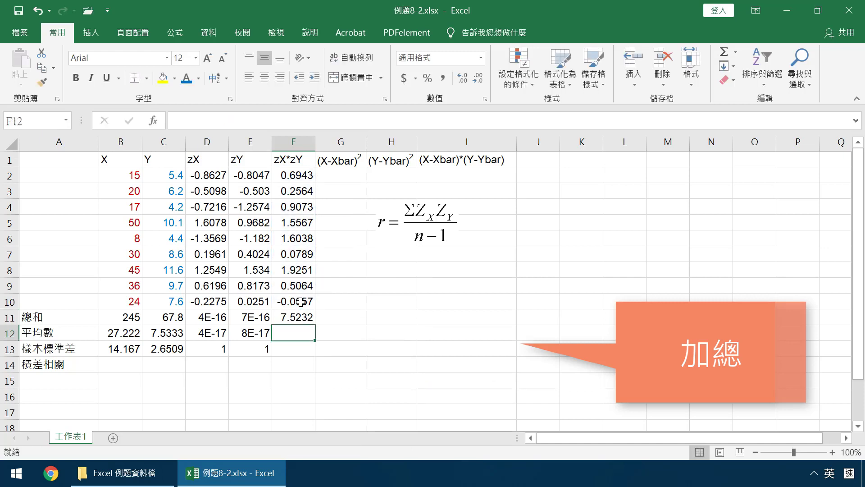
- Calculate the product-moment correlation in cell F14 with =F11/(9-1), and fill the cell yellow
{"action": "left_click", "coordinate": [284, 360]}
{"action": "type", "text": "="}
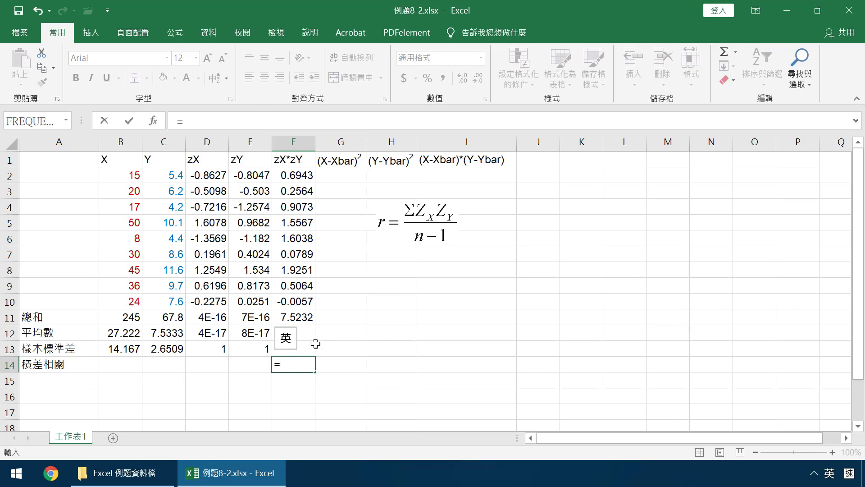
{"action": "left_click", "coordinate": [293, 318]}
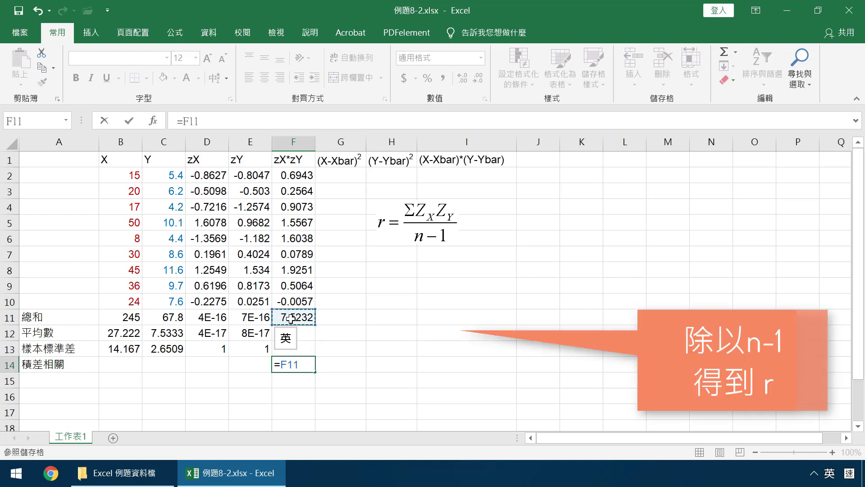
{"action": "type", "text": "/(9-1"}
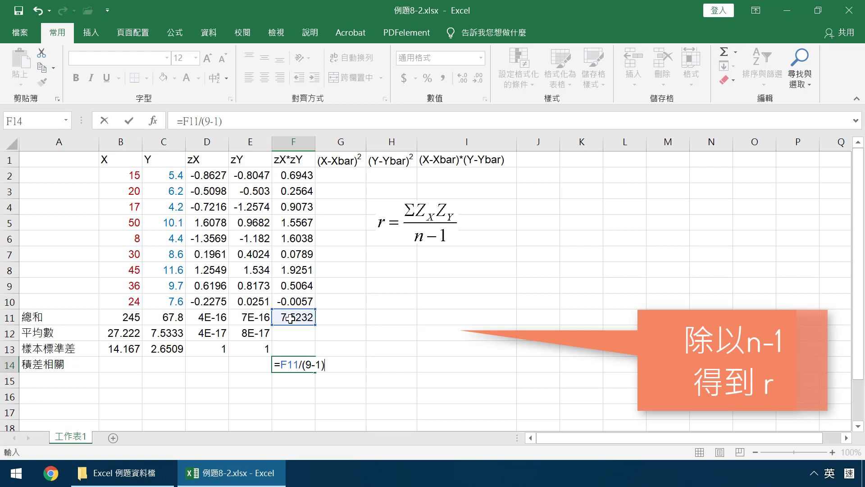
{"action": "key", "text": "Return"}
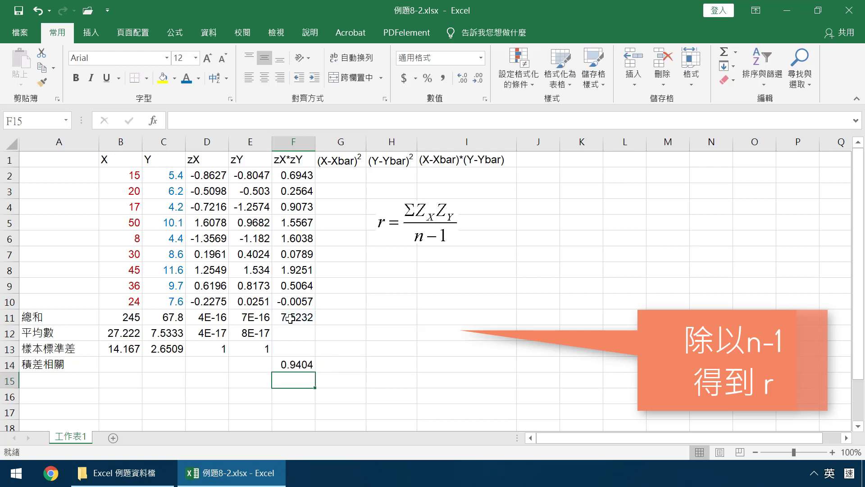
{"action": "left_click", "coordinate": [295, 363]}
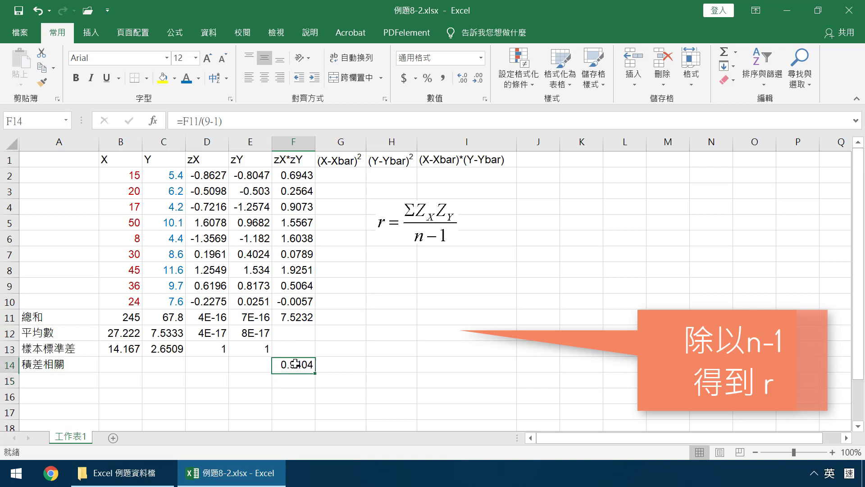
{"action": "left_click", "coordinate": [165, 79]}
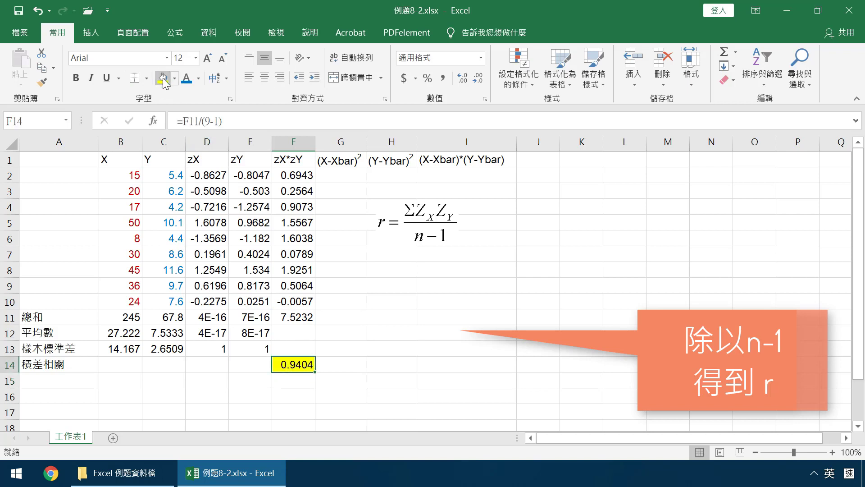
- Label the correlation with "Pearson's r" in cell F15, and widen column F to fit the text
{"action": "left_click", "coordinate": [287, 381]}
{"action": "type", "text": "P"}
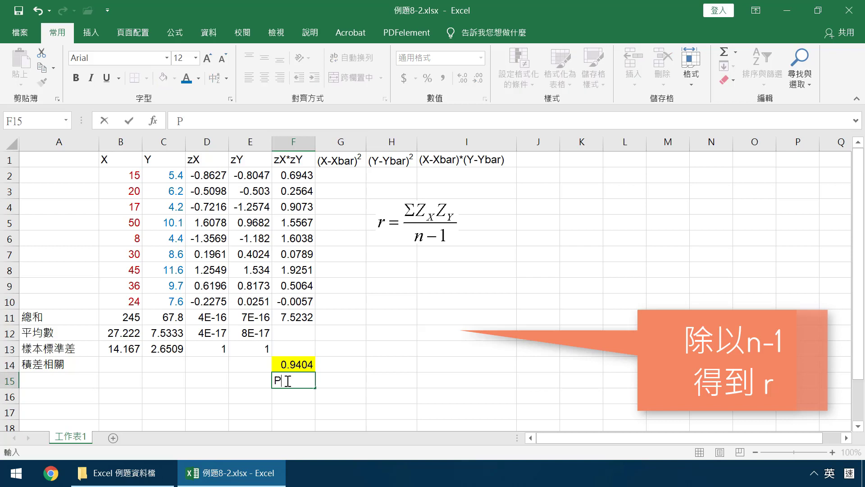
{"action": "type", "text": "earson's r"}
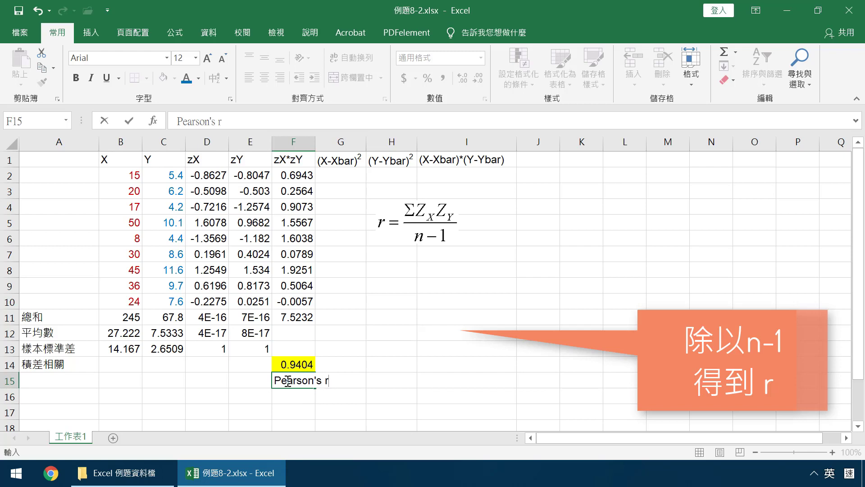
{"action": "key", "text": "Return"}
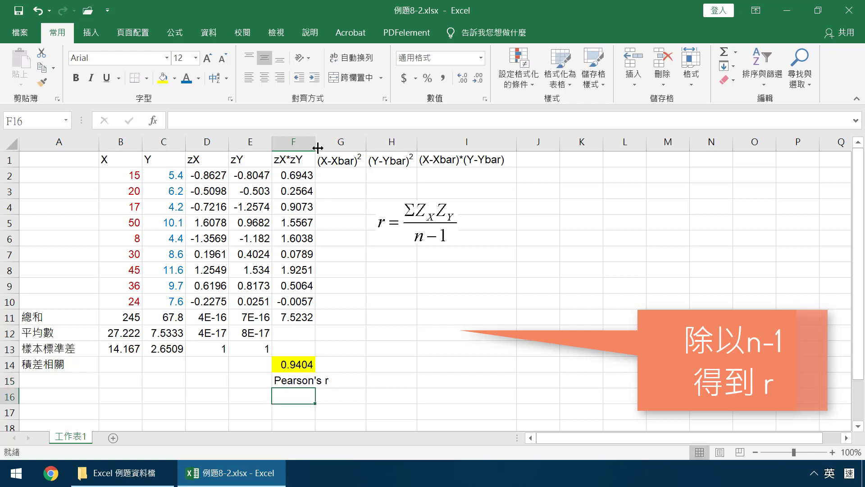
{"action": "left_click_drag", "start_coordinate": [318, 147], "coordinate": [336, 146]}
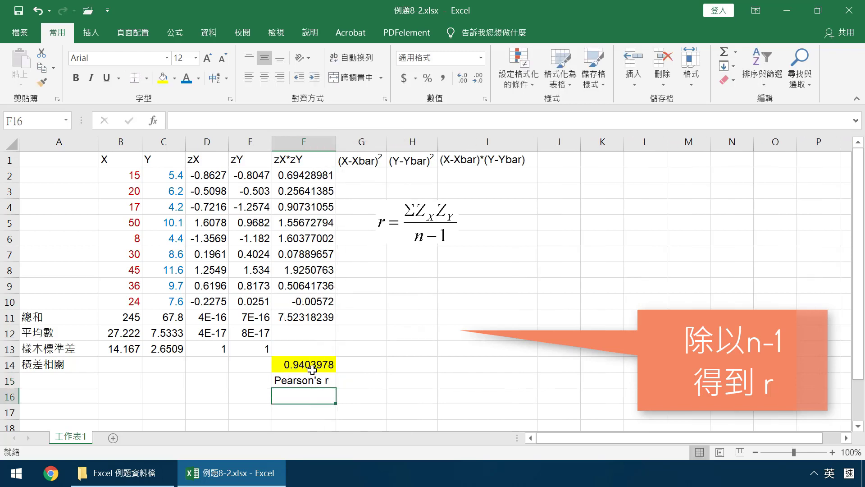
{"action": "left_click", "coordinate": [303, 379]}
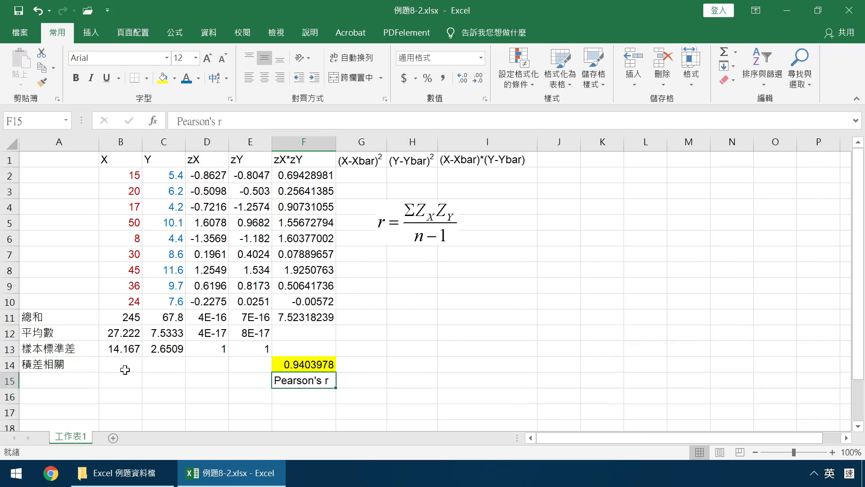
- Calculate the correlation of X and Y in cell E15 with =PEARSON(B2:B10,C2:C10), and fill the cell yellow
{"action": "left_click", "coordinate": [236, 384]}
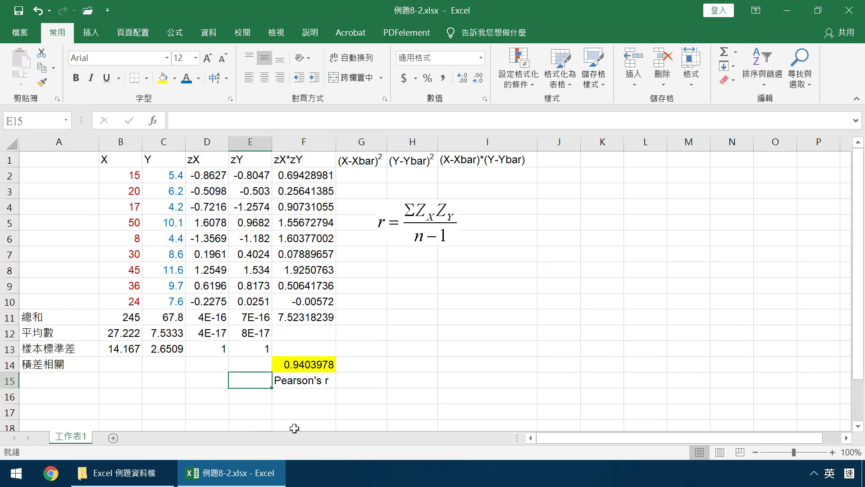
{"action": "type", "text": "=pe"}
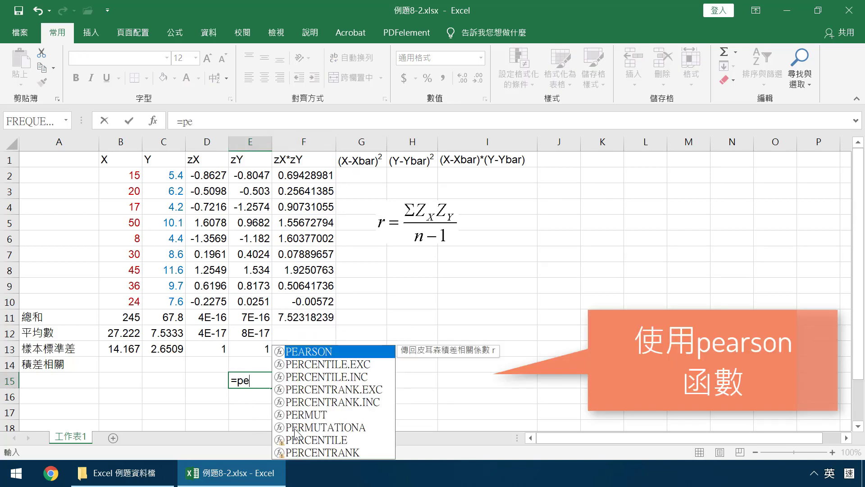
{"action": "double_click", "coordinate": [308, 352]}
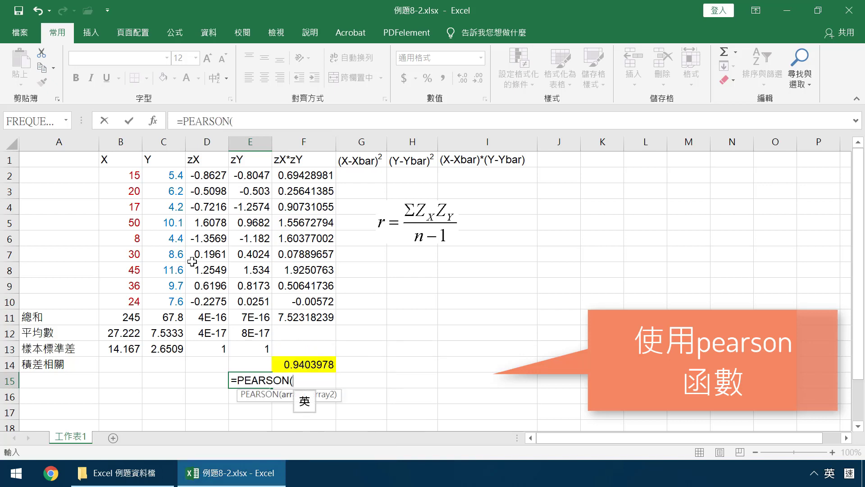
{"action": "left_click_drag", "start_coordinate": [122, 175], "coordinate": [124, 299]}
{"action": "type", "text": ","}
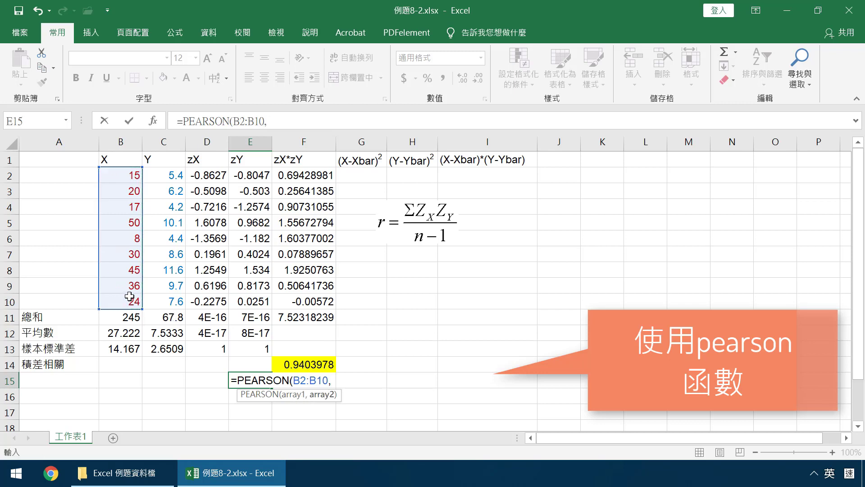
{"action": "left_click_drag", "start_coordinate": [170, 177], "coordinate": [164, 303]}
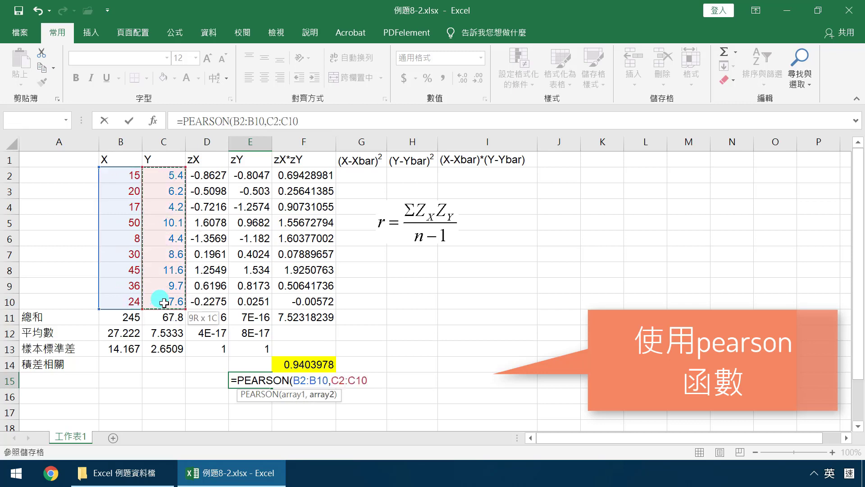
{"action": "type", "text": ")"}
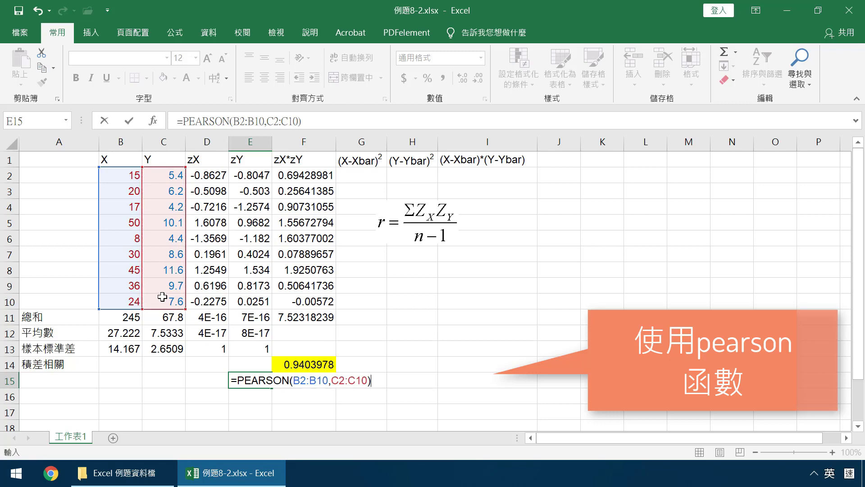
{"action": "key", "text": "Return"}
{"action": "left_click", "coordinate": [249, 381]}
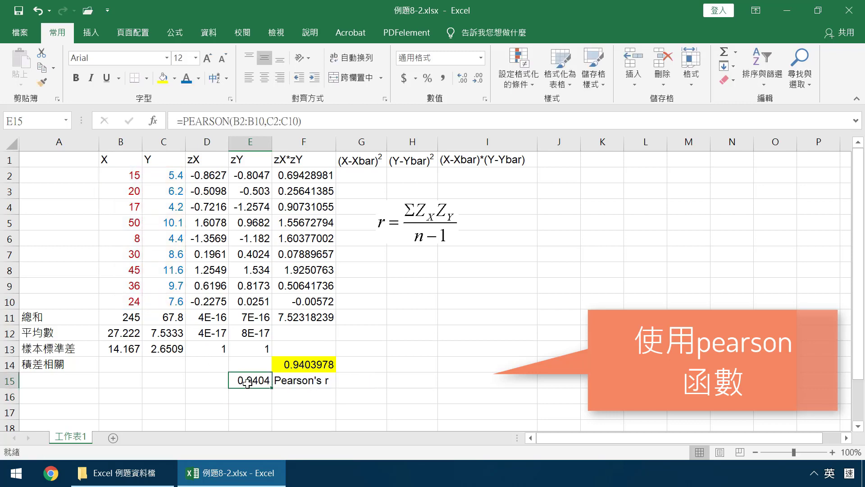
{"action": "left_click", "coordinate": [158, 77]}
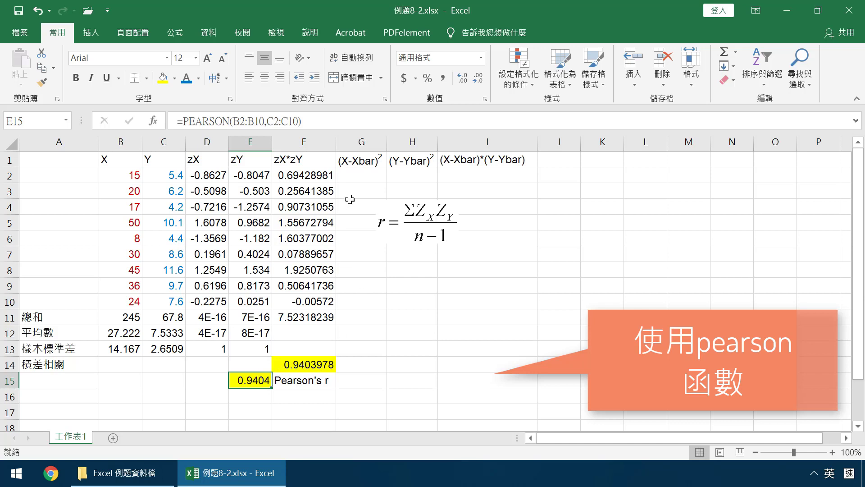
- Calculate the squared deviation of X in cell G2 with =(B2-$B$12)^2, and copy the formula down to G10
{"action": "left_click", "coordinate": [363, 176]}
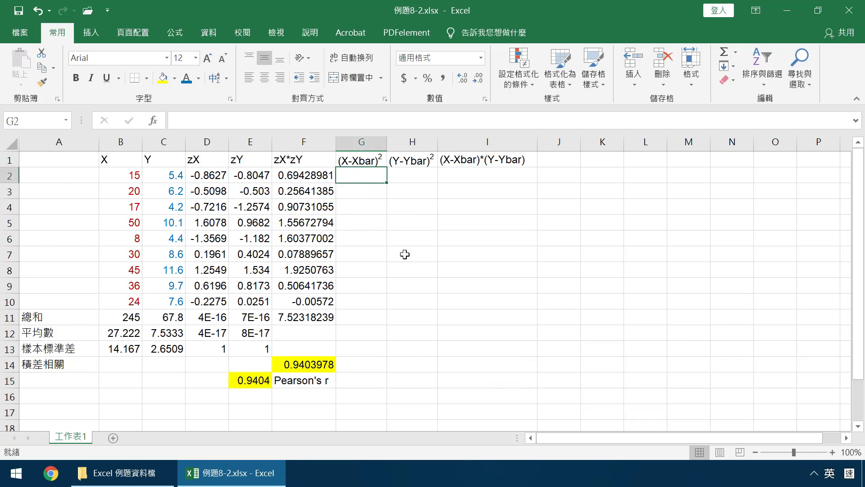
{"action": "type", "text": "=("}
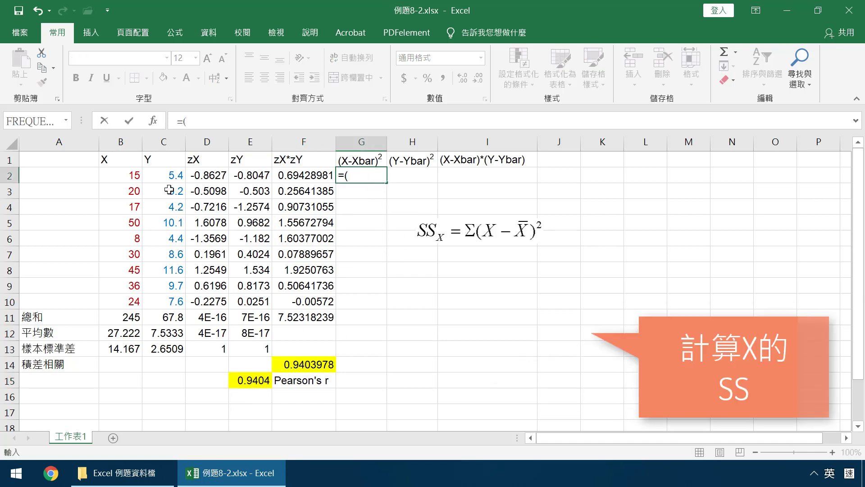
{"action": "left_click", "coordinate": [133, 174]}
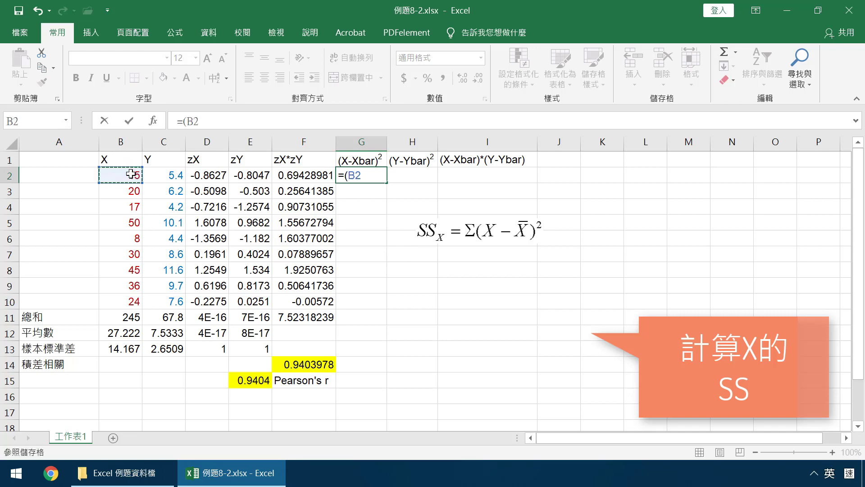
{"action": "type", "text": "-"}
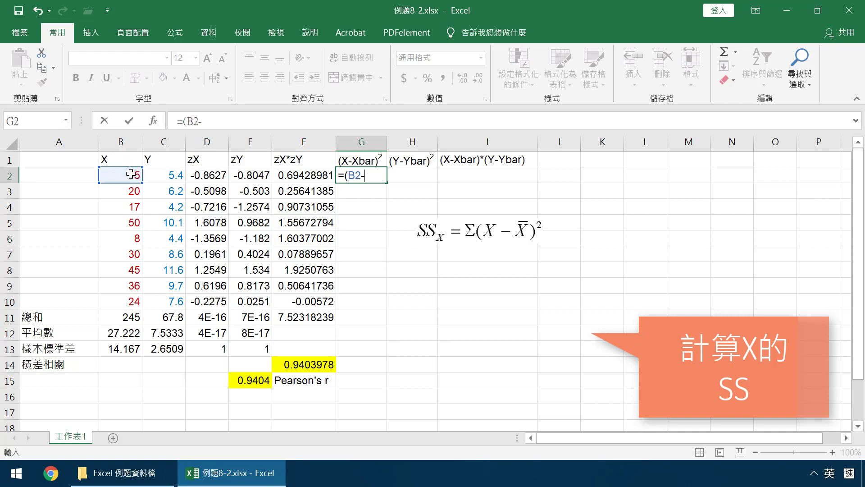
{"action": "left_click", "coordinate": [123, 333]}
{"action": "key", "text": "F4"}
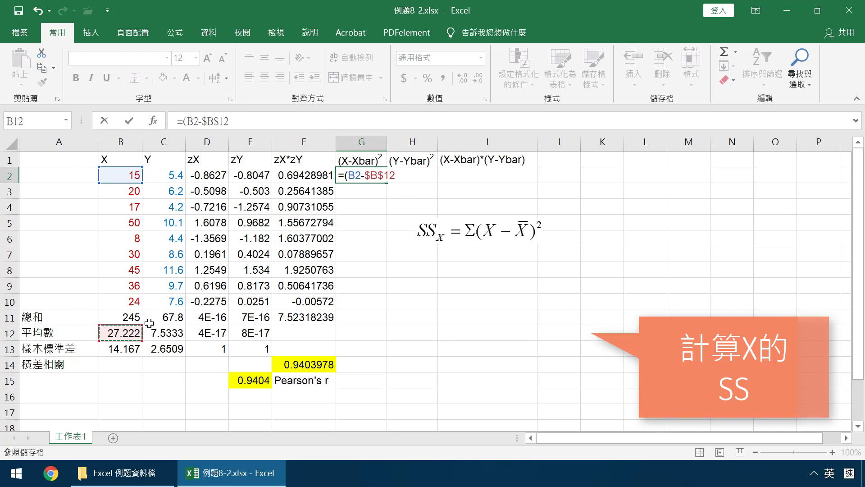
{"action": "type", "text": ")^2"}
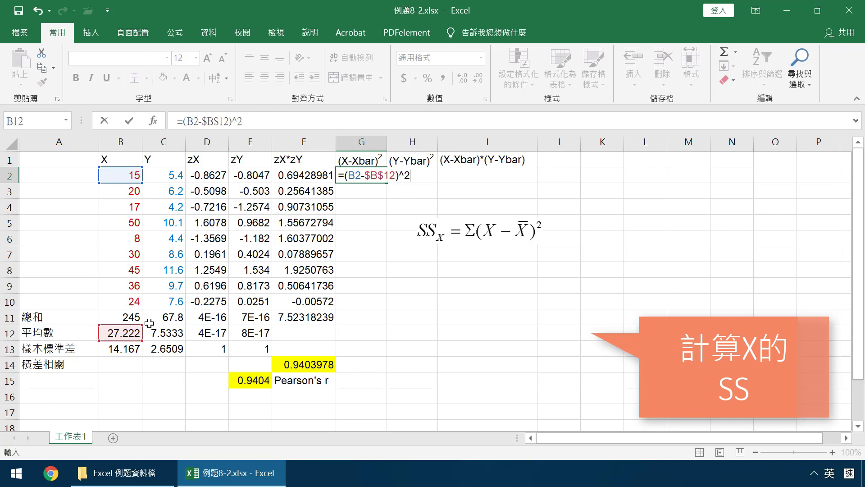
{"action": "key", "text": "Return"}
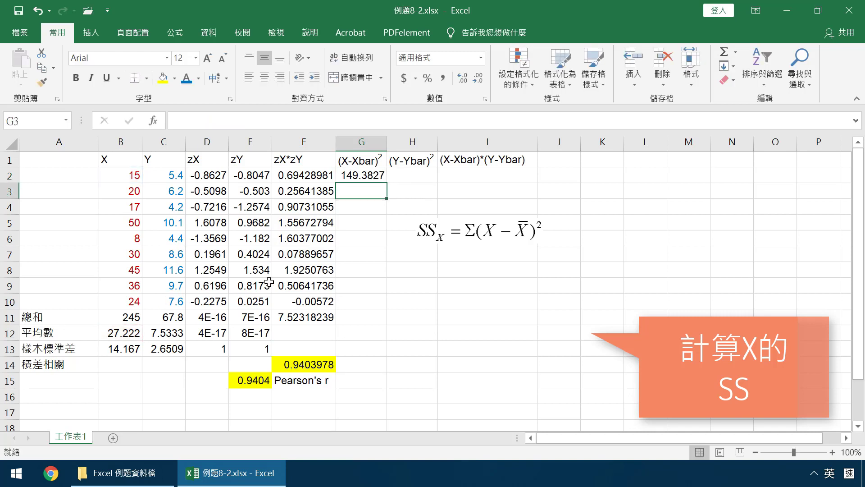
{"action": "left_click", "coordinate": [363, 173]}
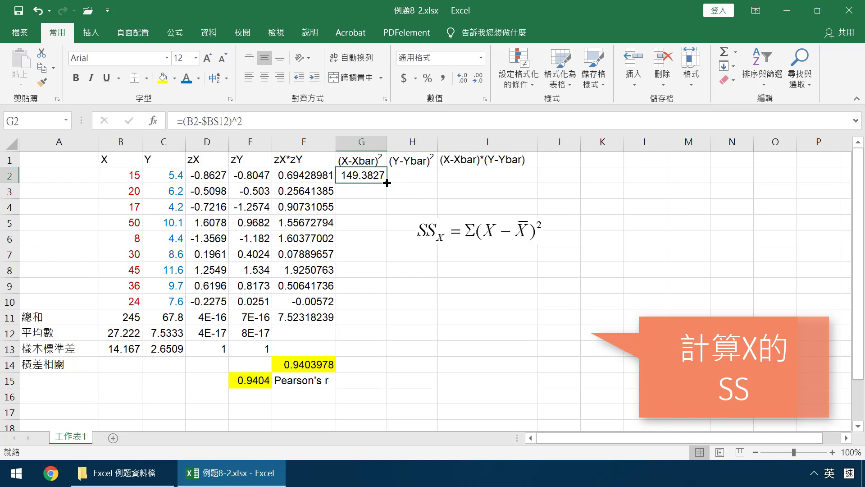
{"action": "left_click_drag", "start_coordinate": [389, 182], "coordinate": [374, 308]}
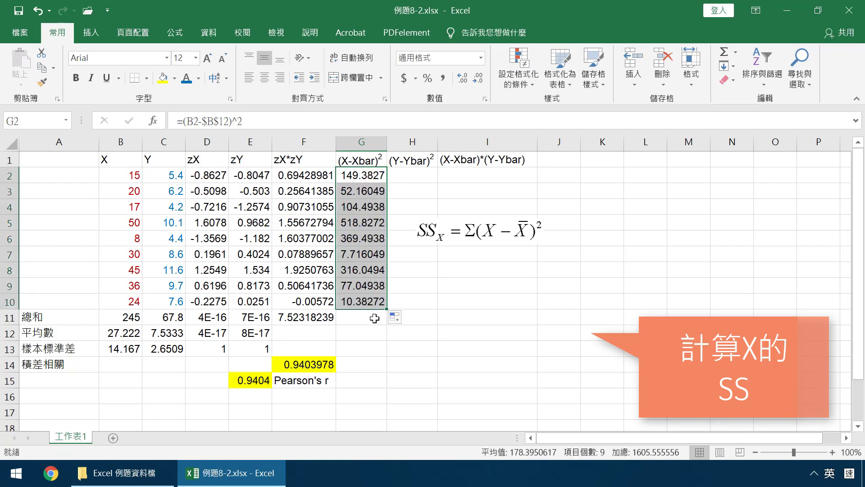
- Total the squared X deviations in cell G11 with a SUM of G2:G10, and fill the cell yellow
{"action": "left_click", "coordinate": [362, 317]}
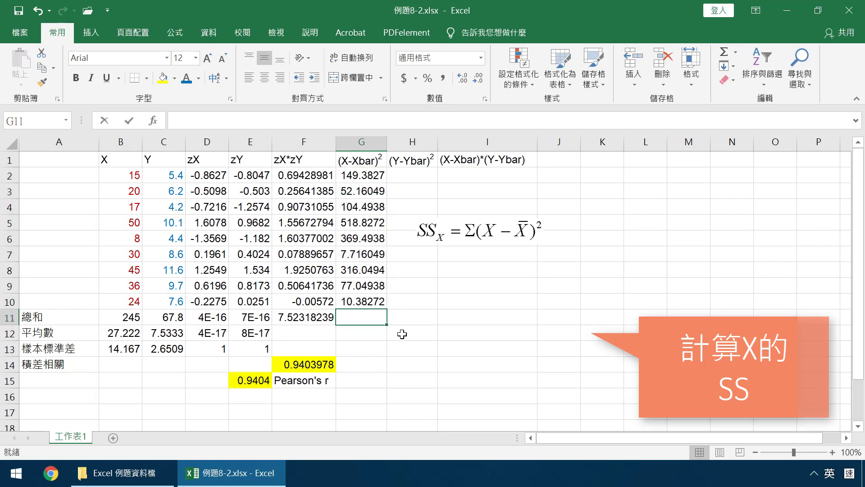
{"action": "type", "text": "=sum("}
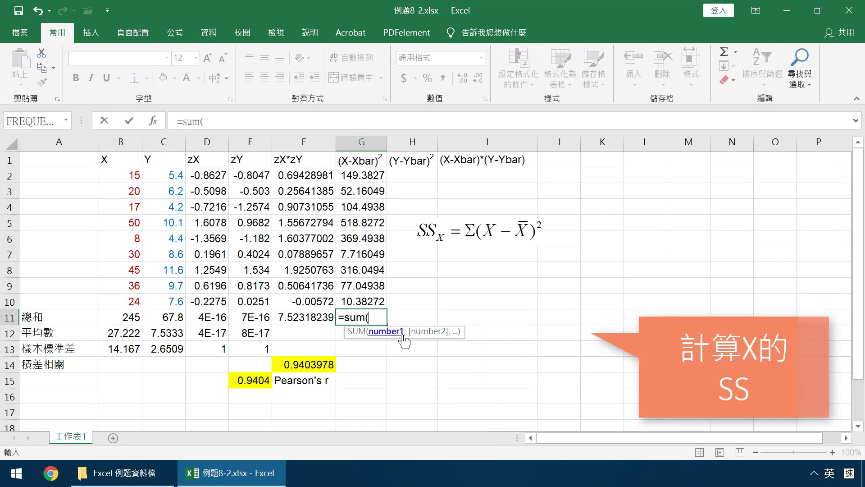
{"action": "left_click", "coordinate": [361, 180]}
{"action": "left_click_drag", "start_coordinate": [361, 182], "coordinate": [345, 298]}
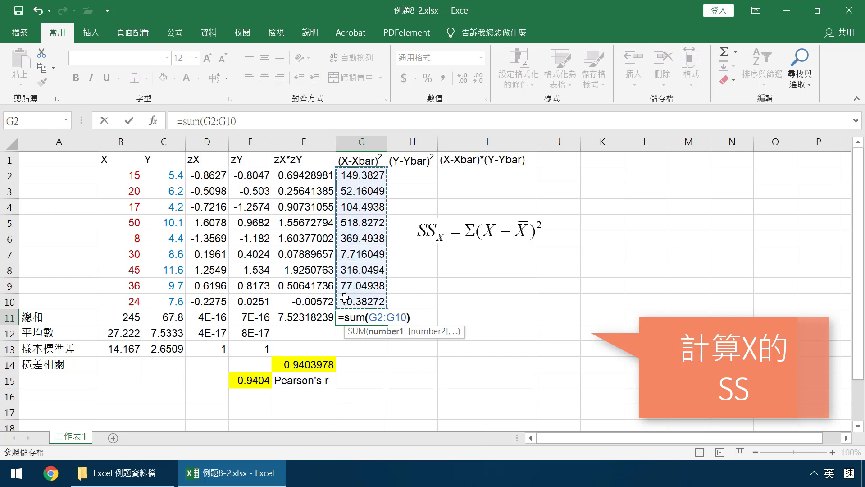
{"action": "type", "text": ")"}
{"action": "key", "text": "Return"}
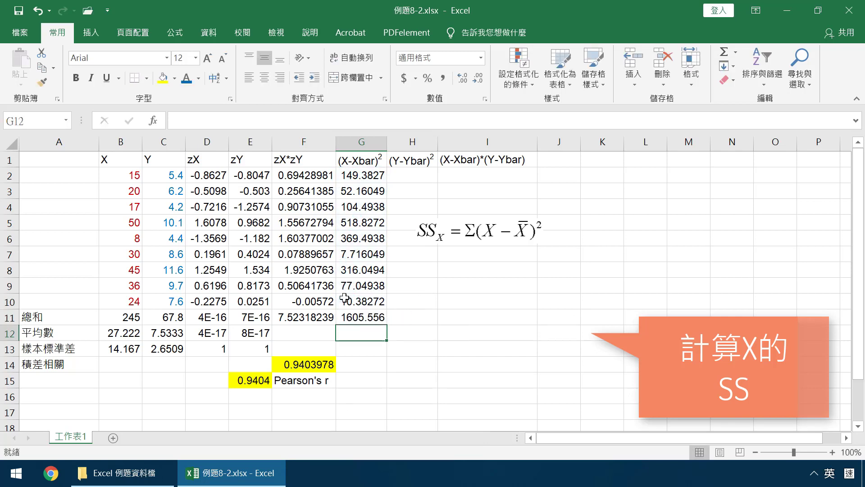
{"action": "left_click", "coordinate": [365, 318]}
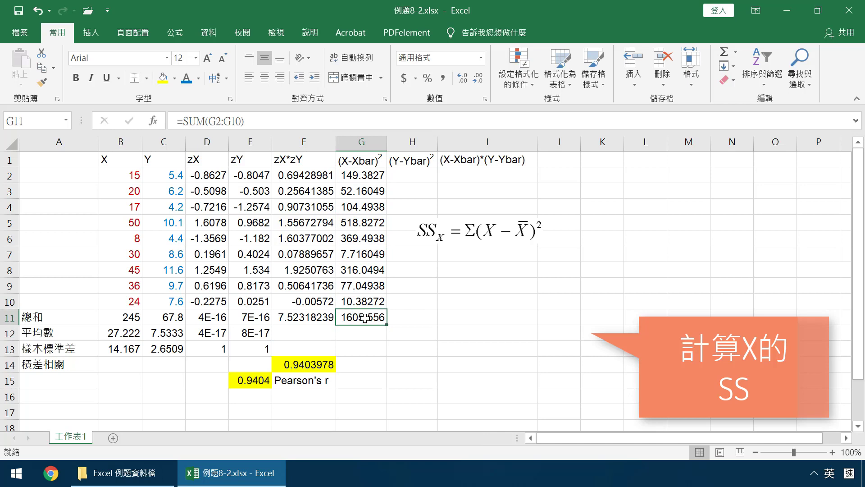
{"action": "left_click", "coordinate": [164, 81]}
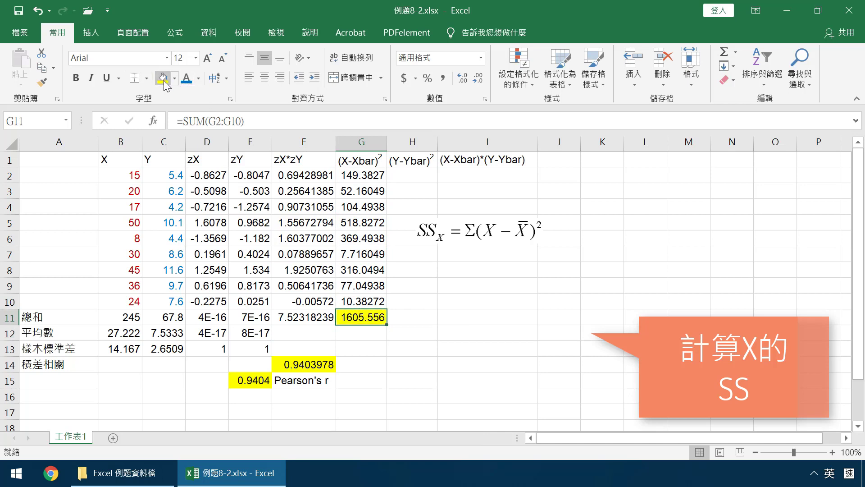
- Label the sum of squares with "離均差平方和" in cell G12, and widen column G to fit the text
{"action": "left_click", "coordinate": [357, 332]}
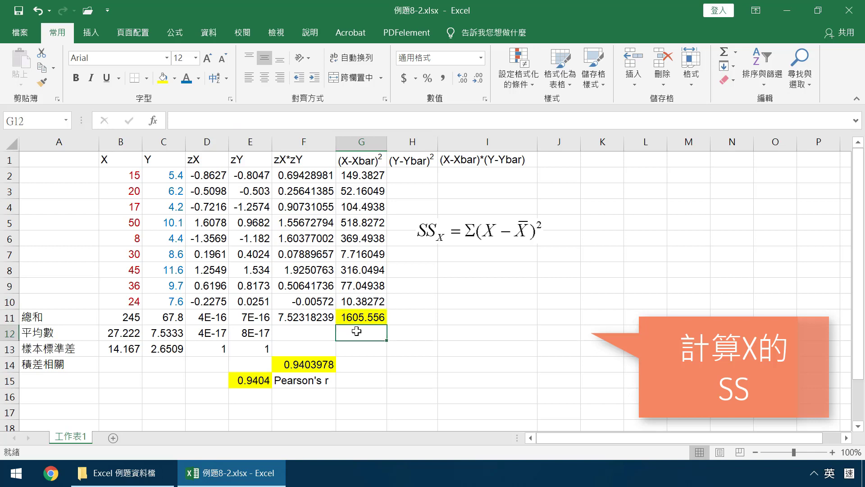
{"action": "key", "text": "shift"}
{"action": "type", "text": "yg"}
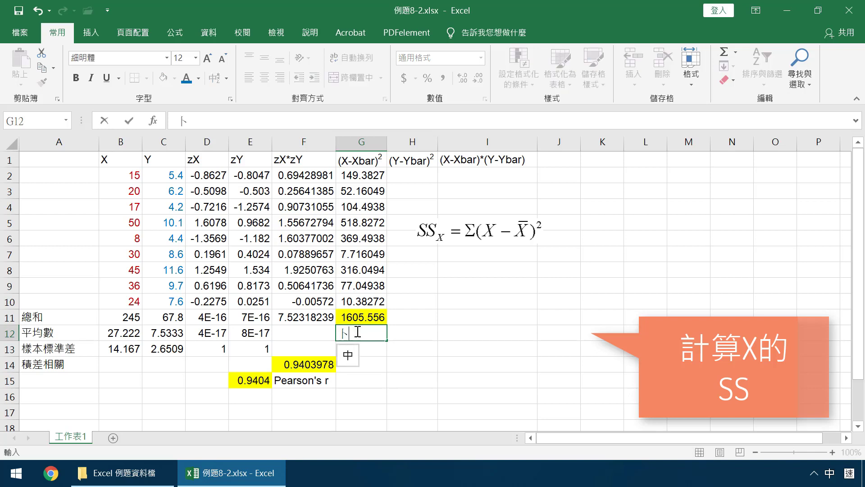
{"action": "key", "text": "space"}
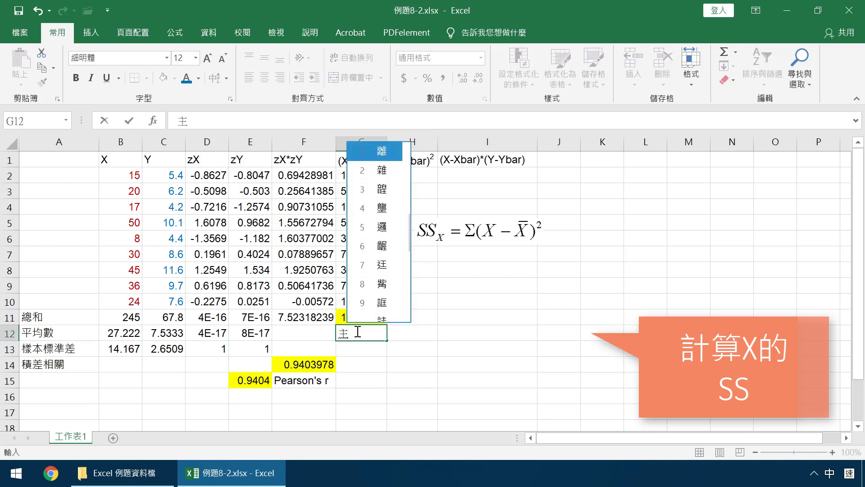
{"action": "type", "text": "1gm"}
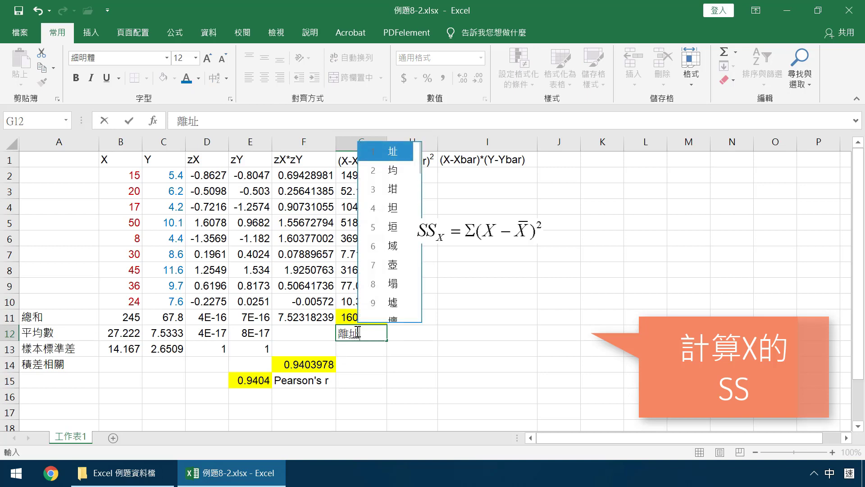
{"action": "type", "text": "2tmmj"}
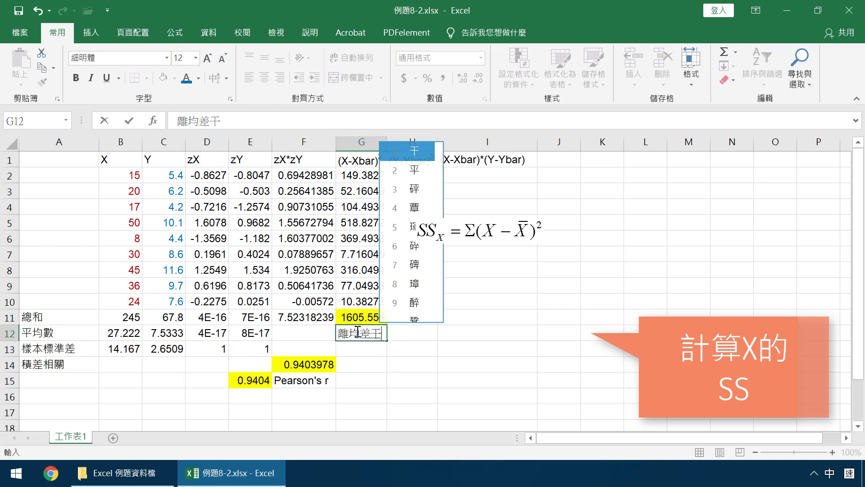
{"action": "type", "text": "2"}
{"action": "type", "text": "方和"}
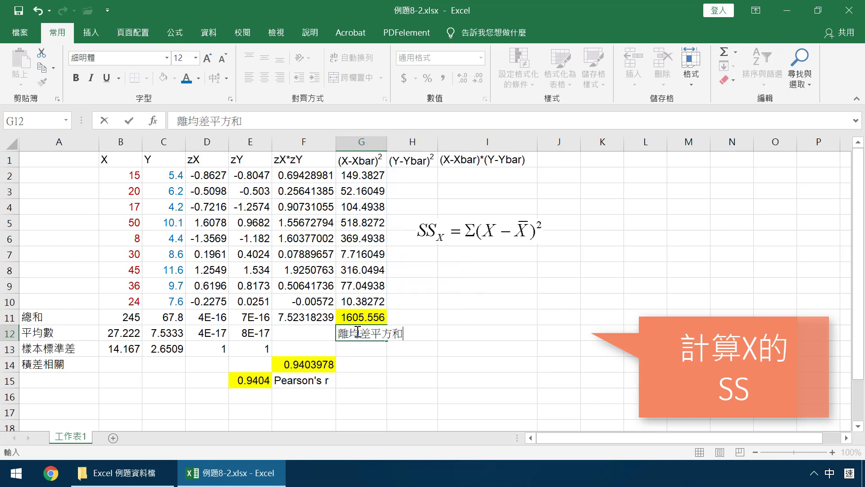
{"action": "key", "text": "Return"}
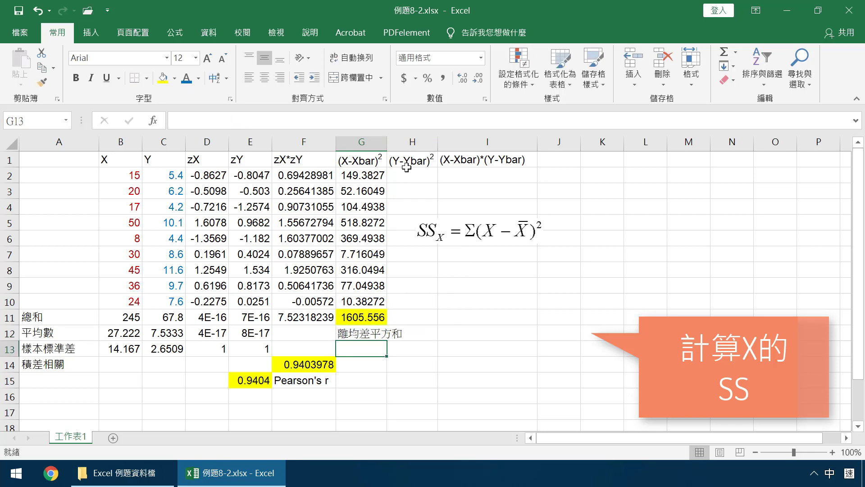
{"action": "left_click_drag", "start_coordinate": [387, 146], "coordinate": [413, 149]}
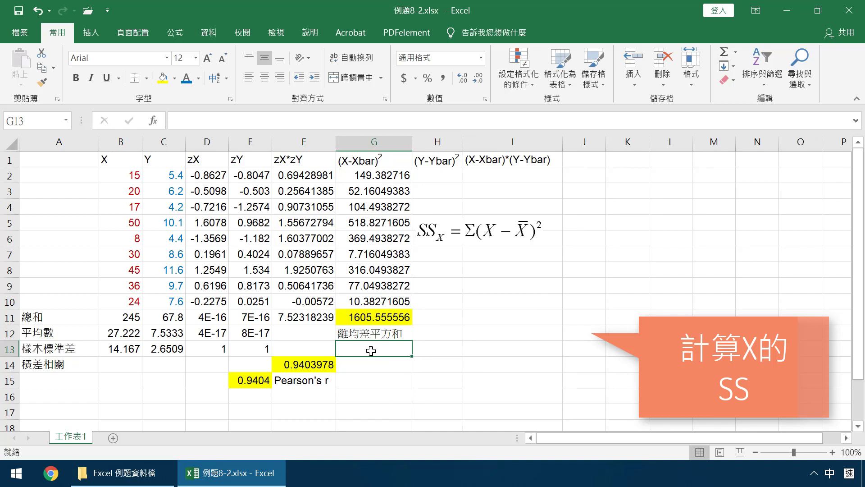
- Calculate the sum of squares of X in cell G13 with =DEVSQ(B2:B10), and fill the cell yellow
{"action": "type", "text": "=de"}
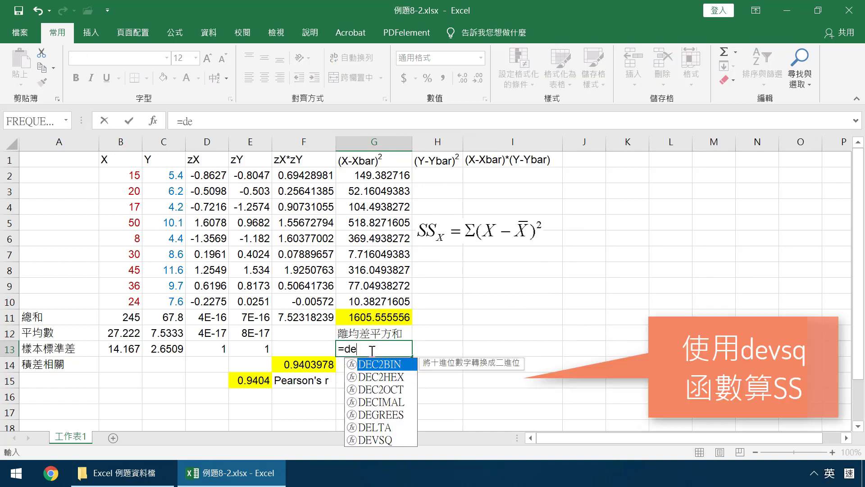
{"action": "type", "text": "v"}
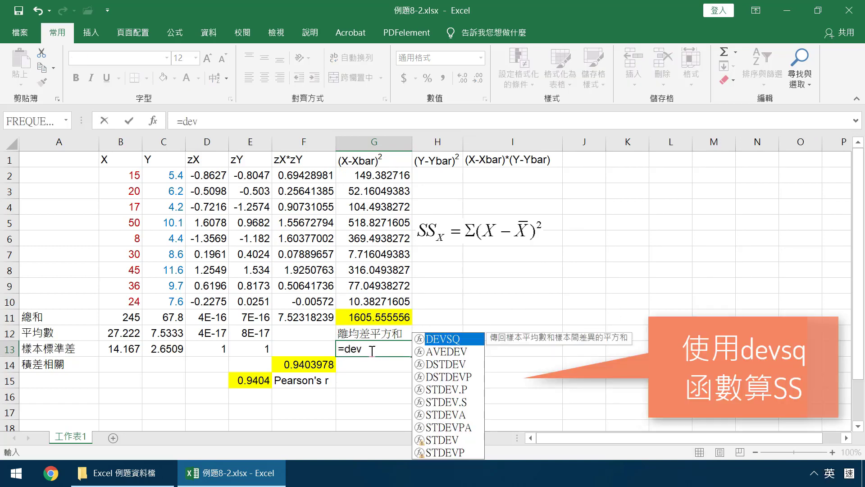
{"action": "double_click", "coordinate": [446, 338]}
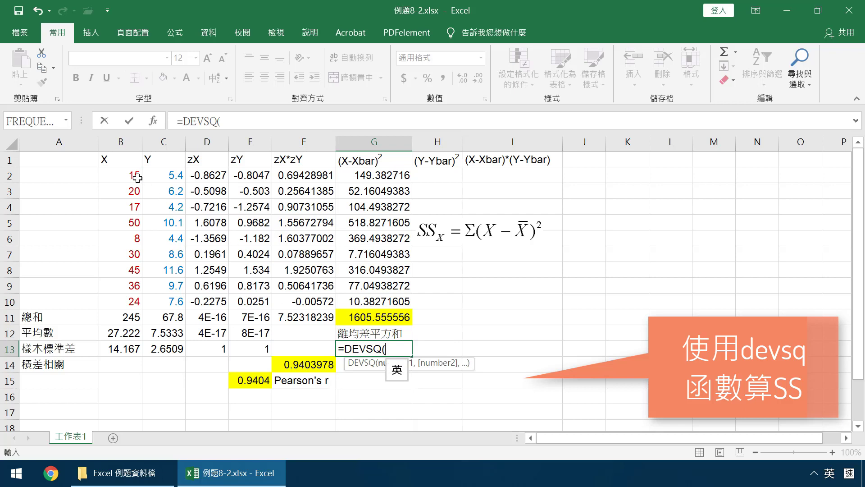
{"action": "left_click_drag", "start_coordinate": [133, 176], "coordinate": [129, 302]}
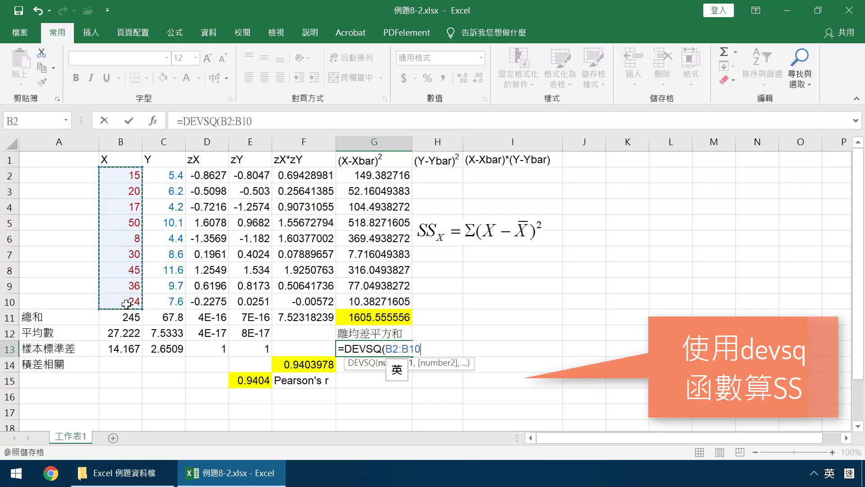
{"action": "type", "text": ")"}
{"action": "key", "text": "Return"}
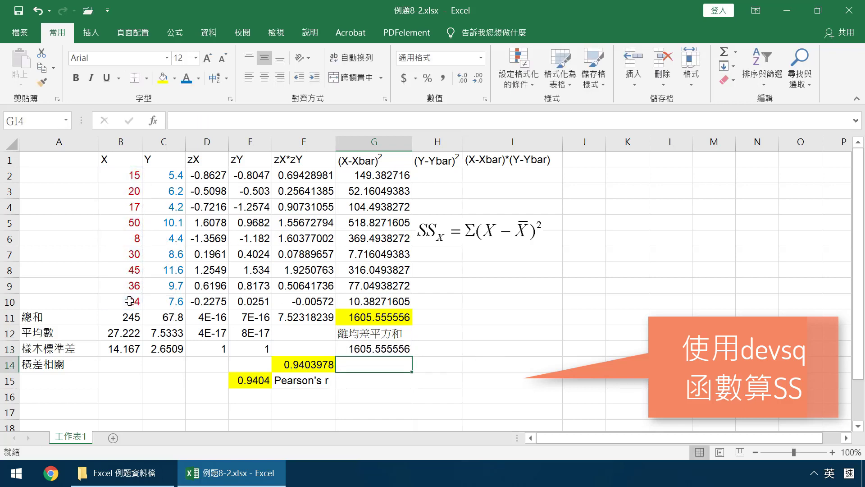
{"action": "left_click", "coordinate": [374, 346]}
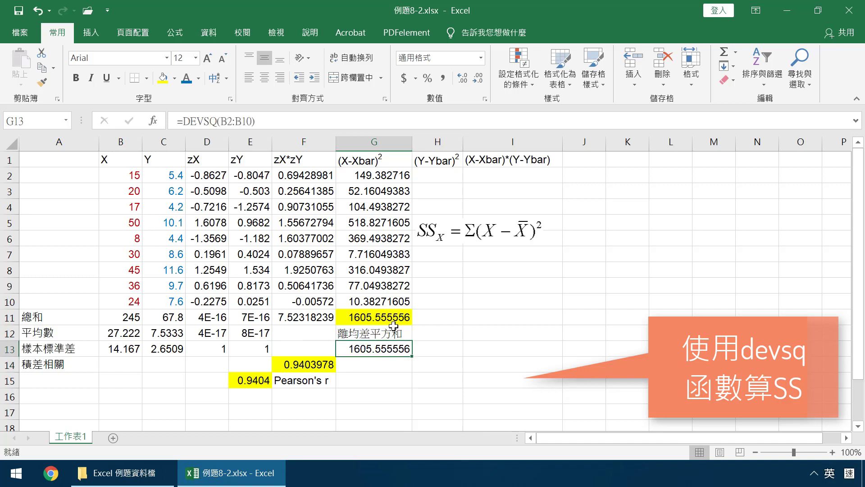
{"action": "left_click", "coordinate": [163, 77]}
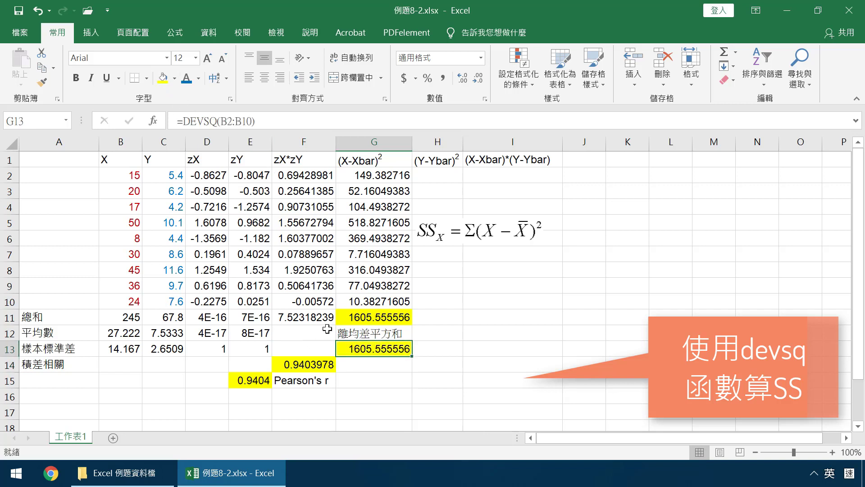
- Calculate the squared deviation of Y in cell H2 with =(C2-$C$12)^2, and copy the formula down to H10
{"action": "left_click", "coordinate": [433, 177]}
{"action": "type", "text": "=("}
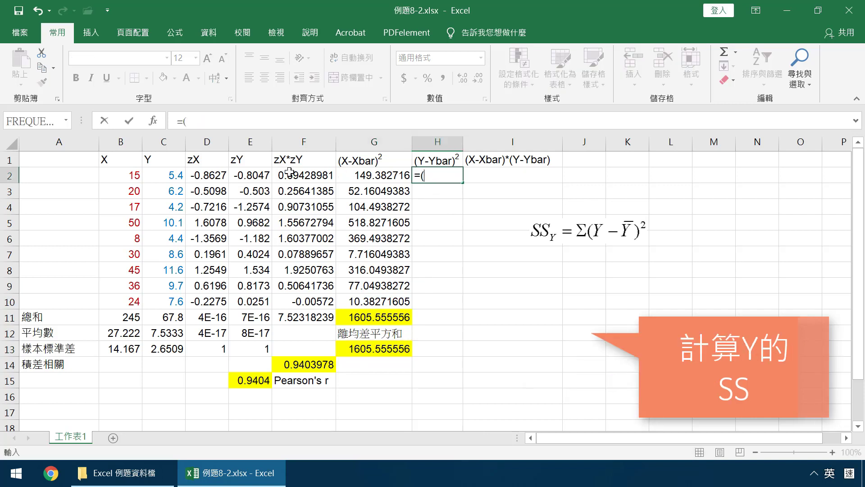
{"action": "left_click", "coordinate": [174, 175]}
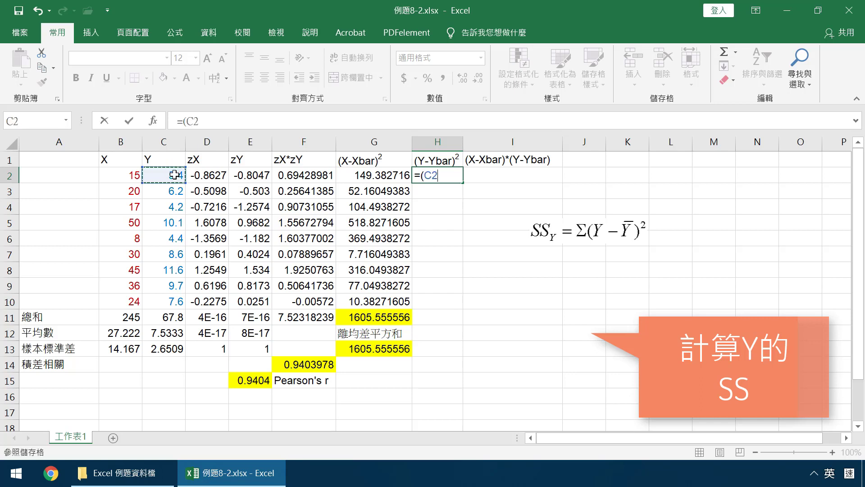
{"action": "type", "text": "-"}
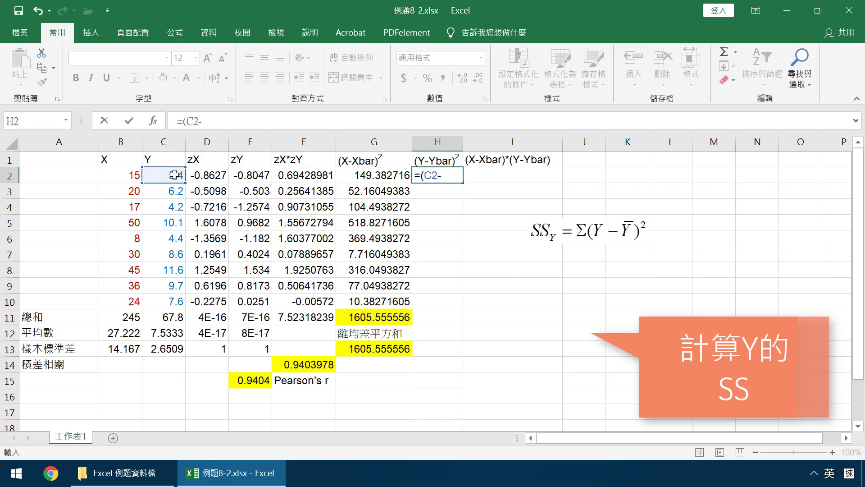
{"action": "left_click", "coordinate": [170, 332]}
{"action": "key", "text": "F4"}
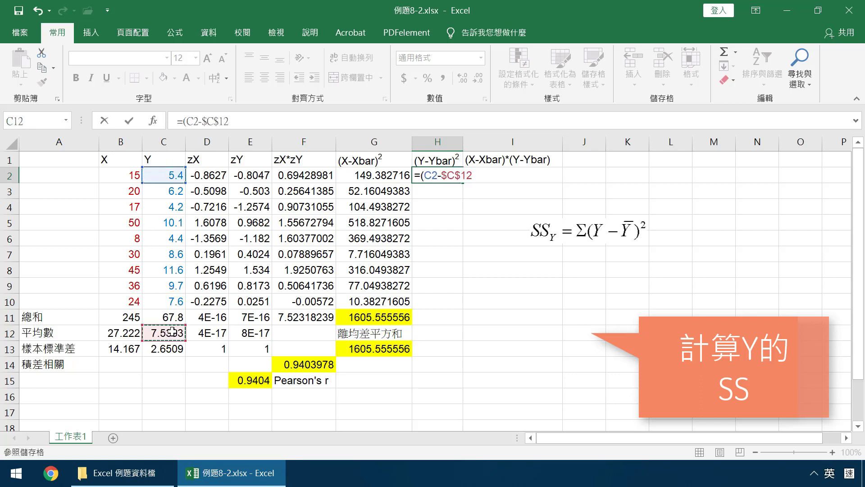
{"action": "type", "text": ")^2"}
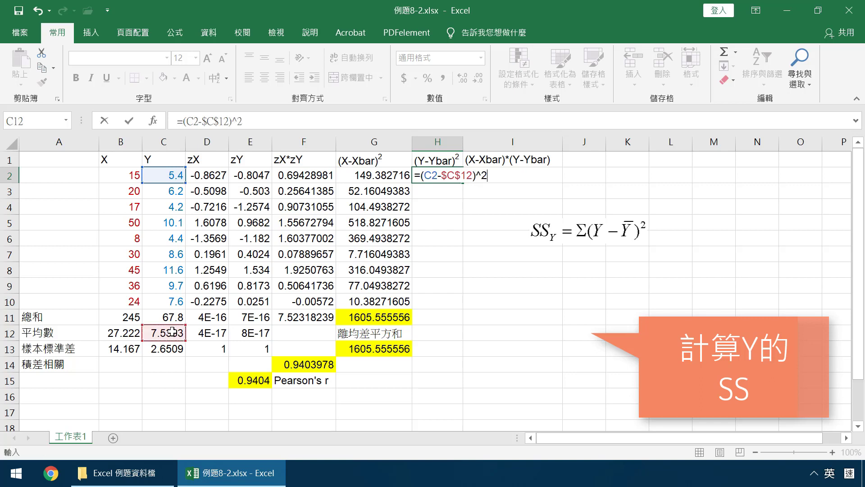
{"action": "key", "text": "Return"}
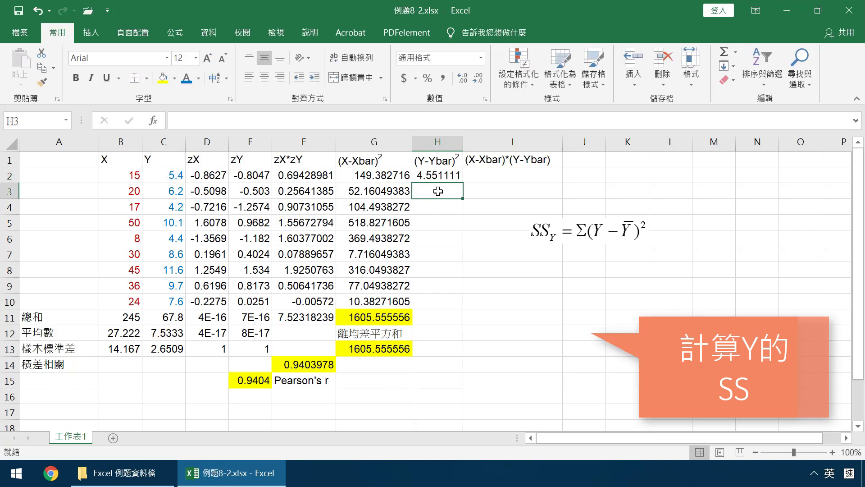
{"action": "left_click", "coordinate": [434, 171]}
{"action": "left_click_drag", "start_coordinate": [465, 184], "coordinate": [446, 309]}
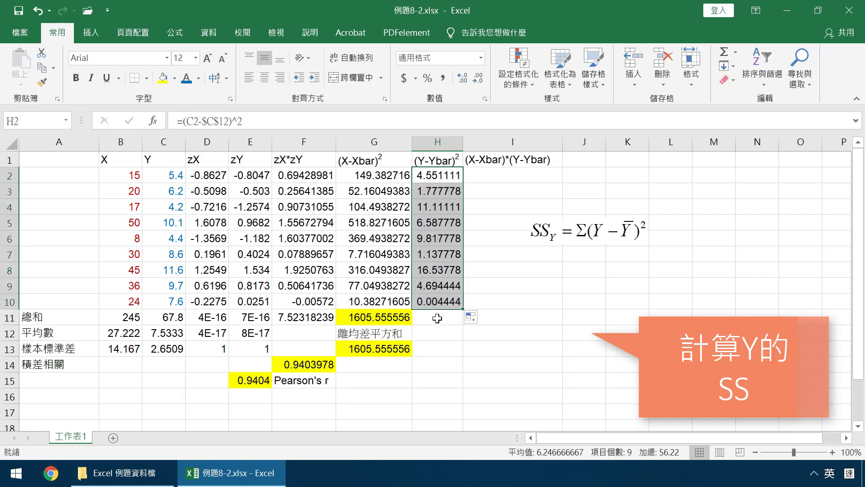
- Total the squared Y deviations in cell H11 with =SUM(H2:H10), and fill the cell light orange
{"action": "left_click", "coordinate": [437, 318]}
{"action": "type", "text": "="}
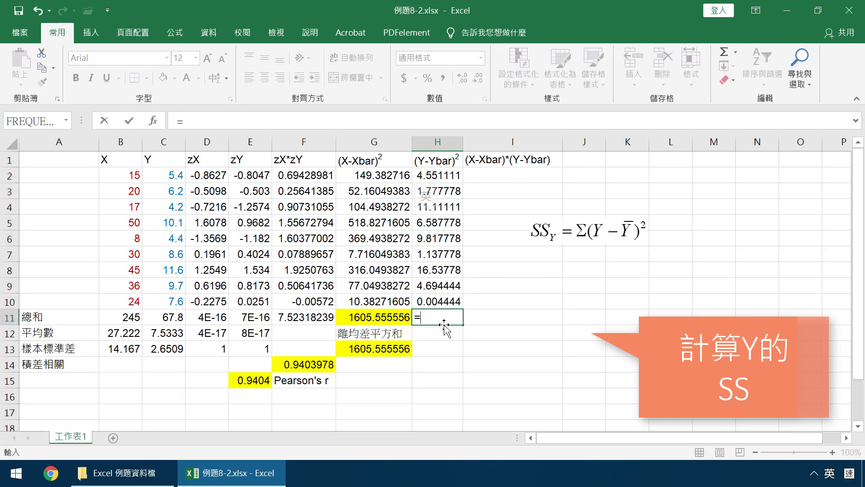
{"action": "type", "text": "sum("}
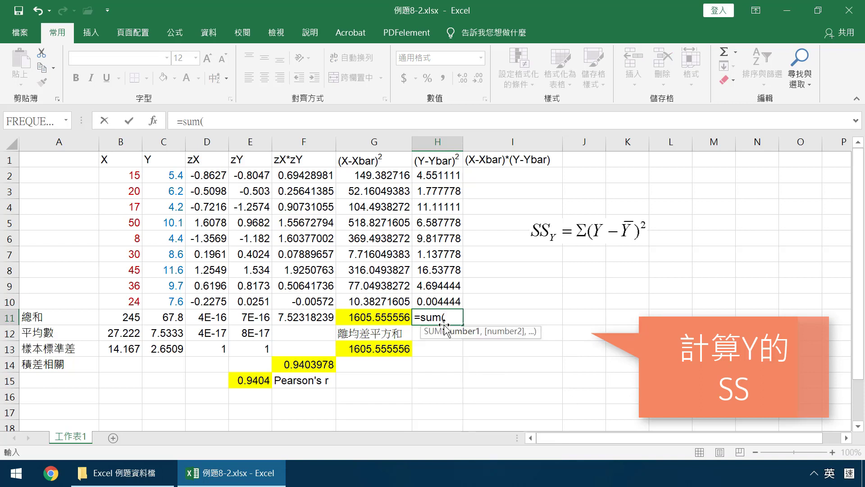
{"action": "left_click_drag", "start_coordinate": [436, 176], "coordinate": [424, 294]}
{"action": "type", "text": ")"}
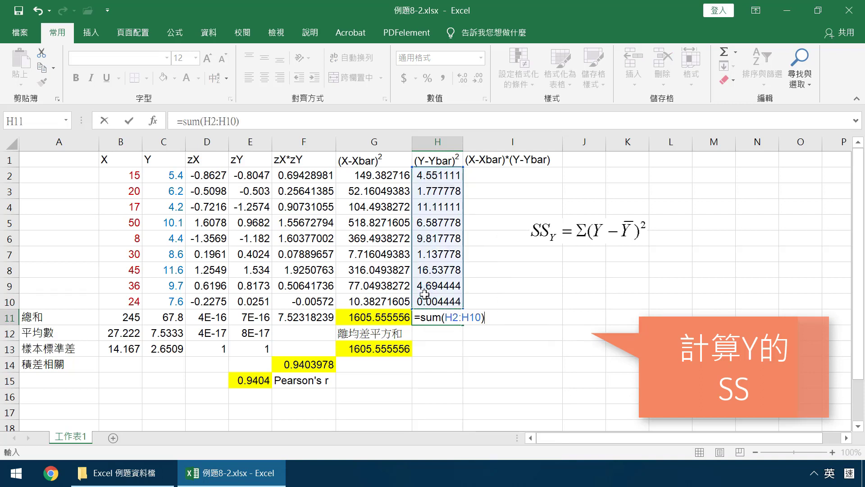
{"action": "key", "text": "Return"}
{"action": "left_click", "coordinate": [453, 318]}
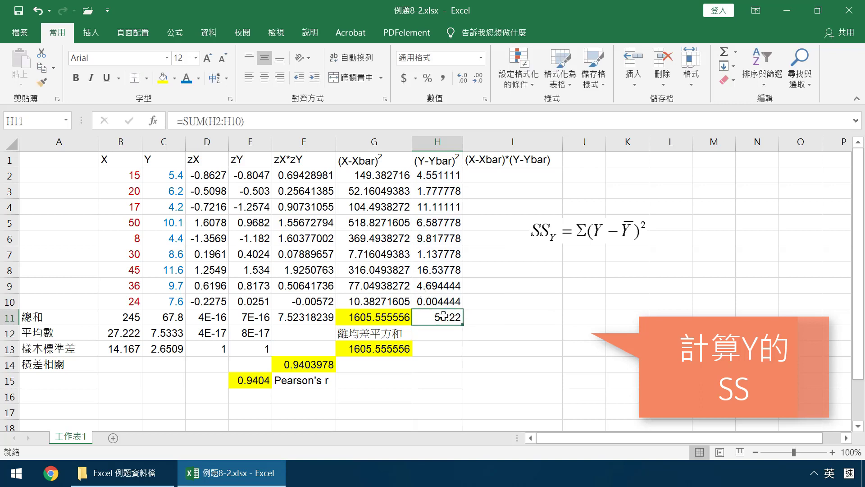
{"action": "left_click", "coordinate": [175, 79]}
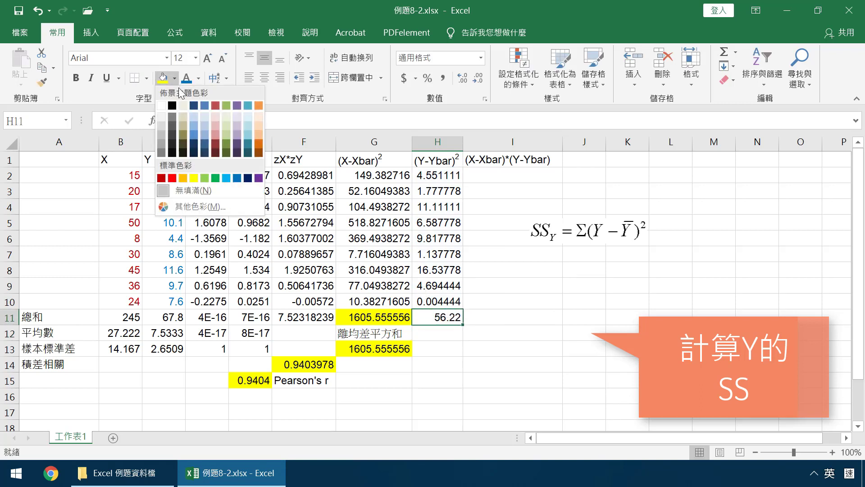
{"action": "left_click", "coordinate": [259, 128]}
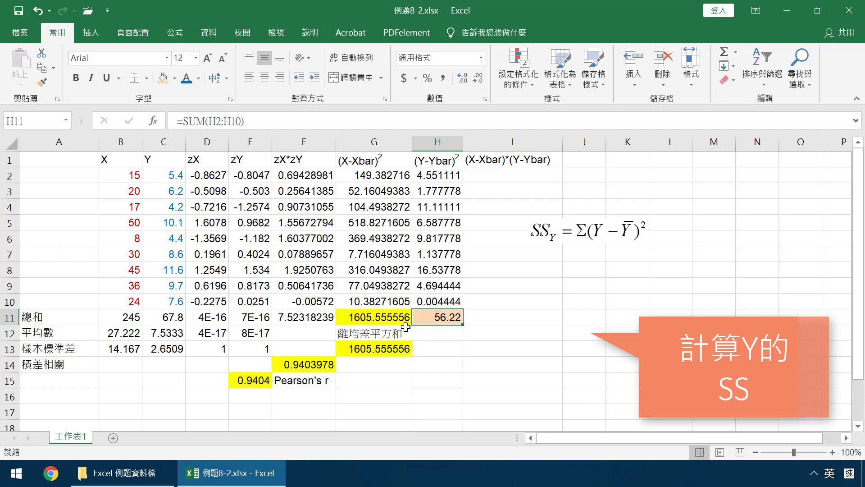
- Copy the label "離均差平方和" from cell G12 to H12, and widen column H to fit the text
{"action": "left_click", "coordinate": [396, 334]}
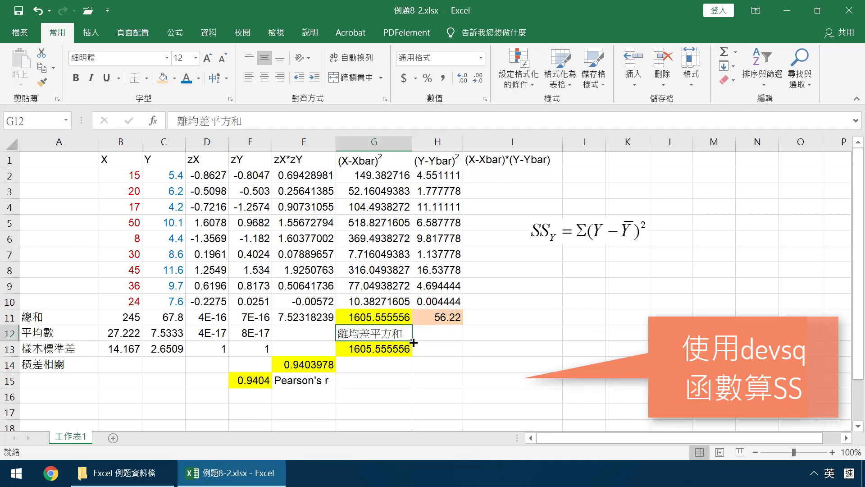
{"action": "left_click_drag", "start_coordinate": [413, 342], "coordinate": [451, 337]}
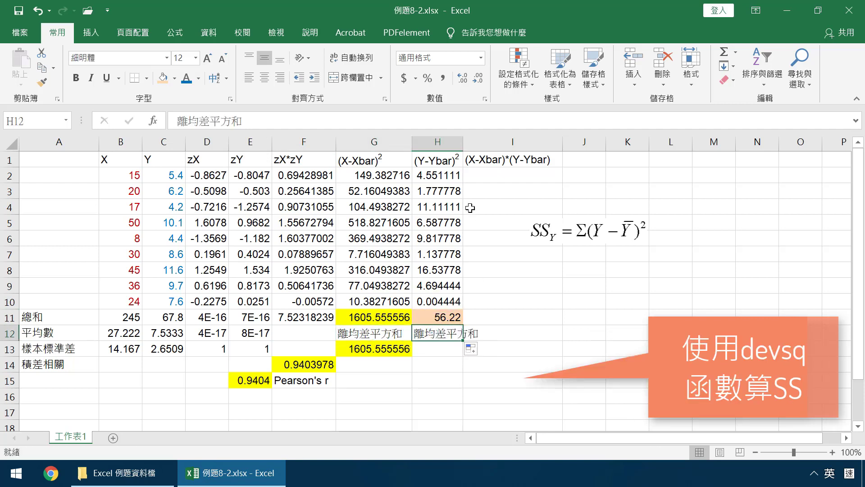
{"action": "left_click_drag", "start_coordinate": [463, 149], "coordinate": [485, 149]}
- Calculate the sum of squares of Y in cell H13 with =DEVSQ(C2:C10), and fill the cell light orange
{"action": "left_click", "coordinate": [440, 346]}
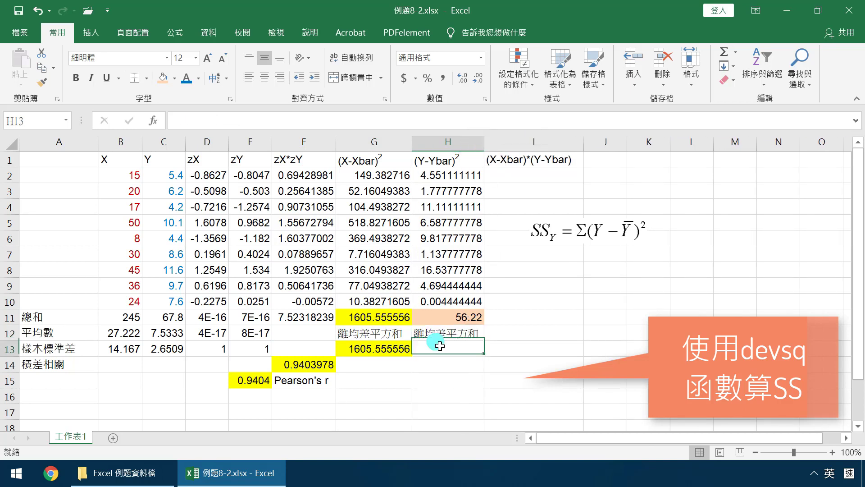
{"action": "type", "text": "=dev"}
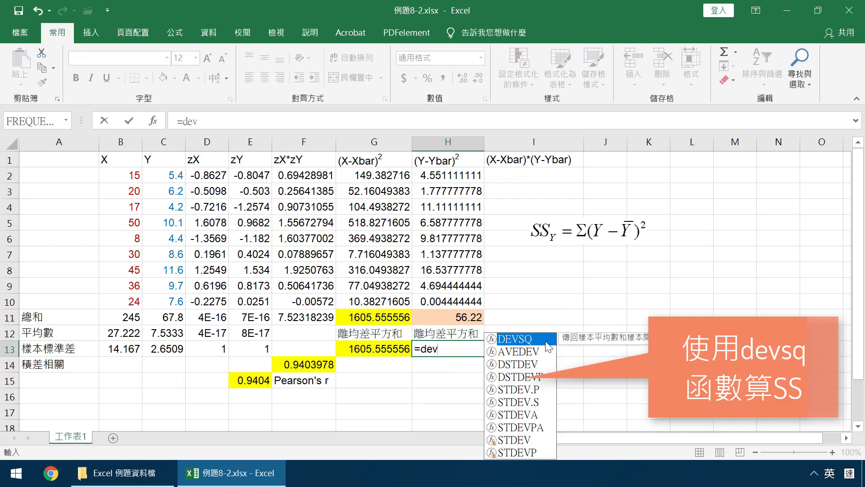
{"action": "double_click", "coordinate": [523, 339]}
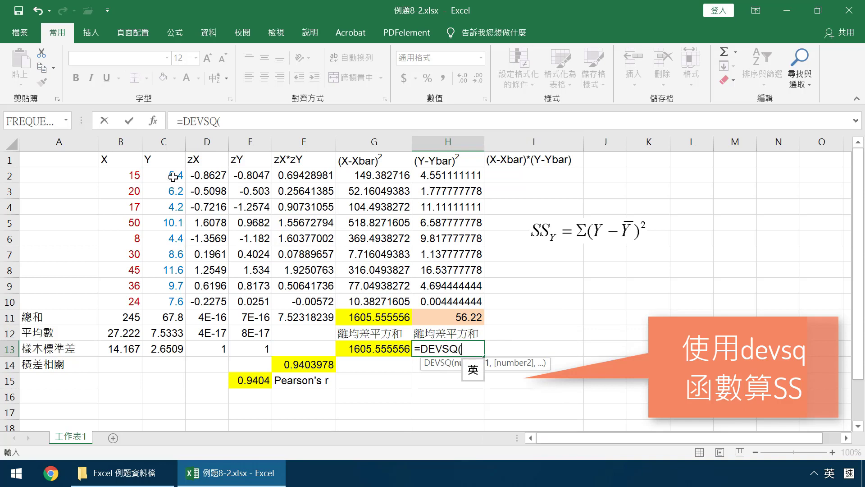
{"action": "left_click_drag", "start_coordinate": [173, 177], "coordinate": [173, 301]}
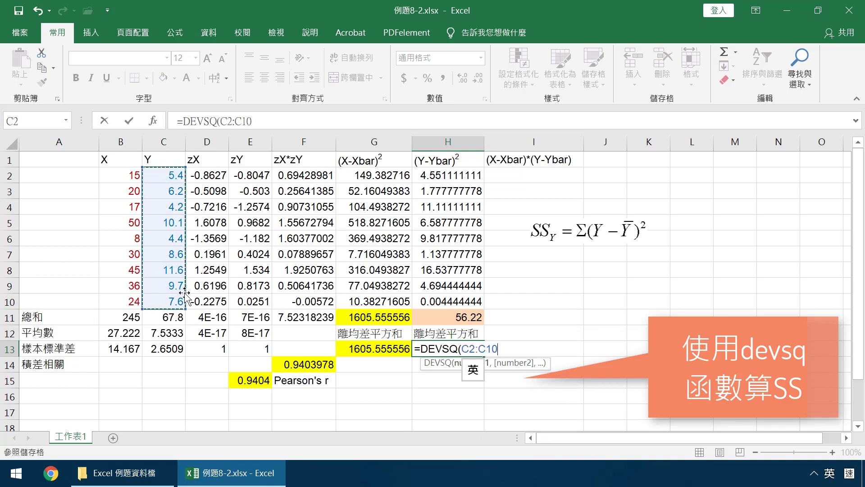
{"action": "type", "text": ")"}
{"action": "key", "text": "Return"}
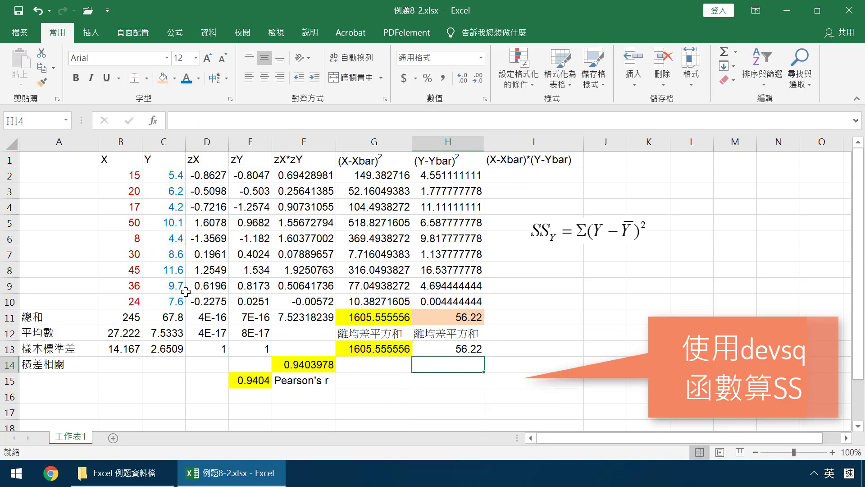
{"action": "left_click", "coordinate": [446, 348]}
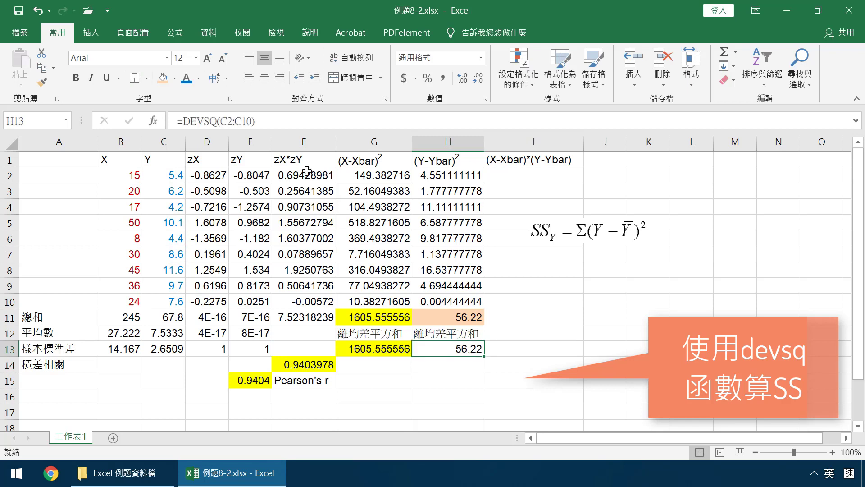
{"action": "left_click", "coordinate": [164, 76]}
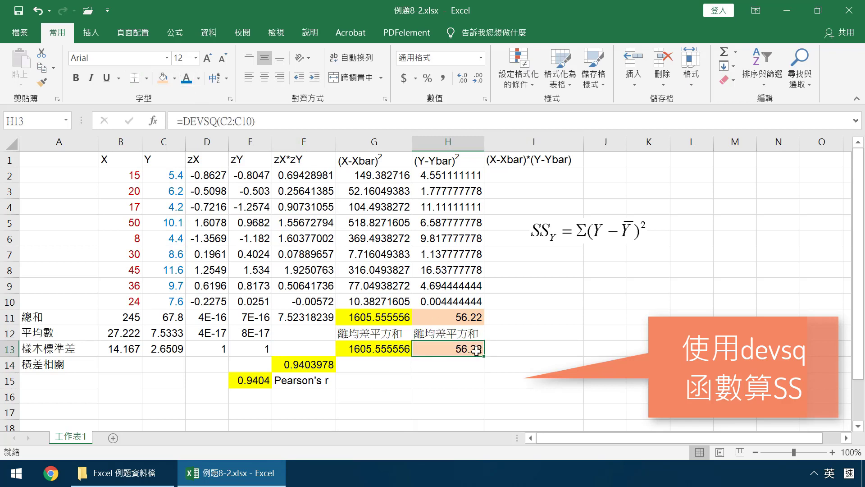
- Calculate the cross-product of deviations in cell I2 with =(B2-$B$12)*(C2-$C$12), and copy the formula down to I10
{"action": "left_click", "coordinate": [513, 174]}
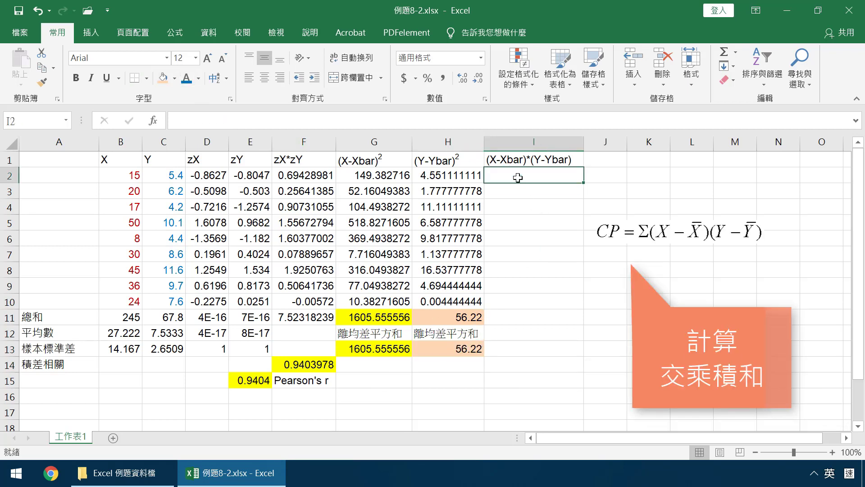
{"action": "type", "text": "=("}
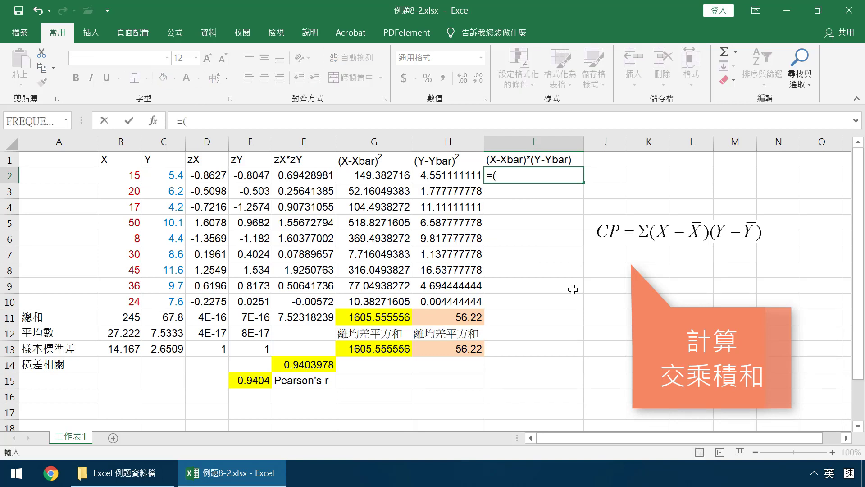
{"action": "left_click", "coordinate": [134, 175]}
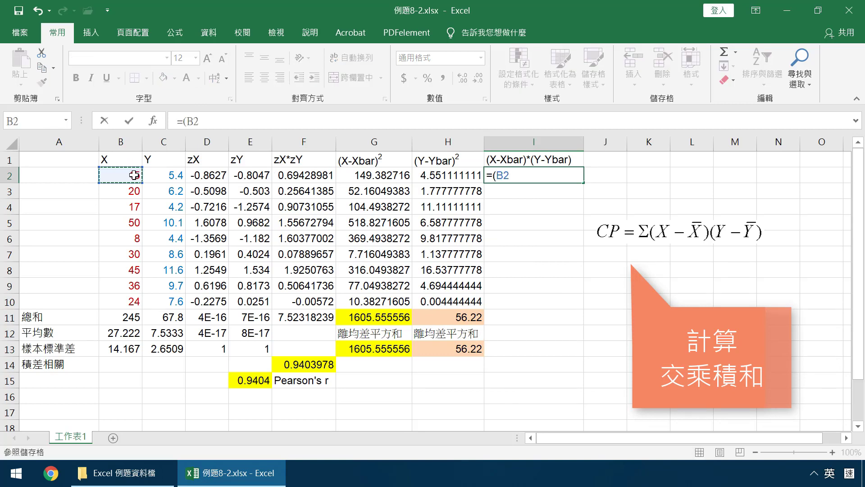
{"action": "type", "text": "-"}
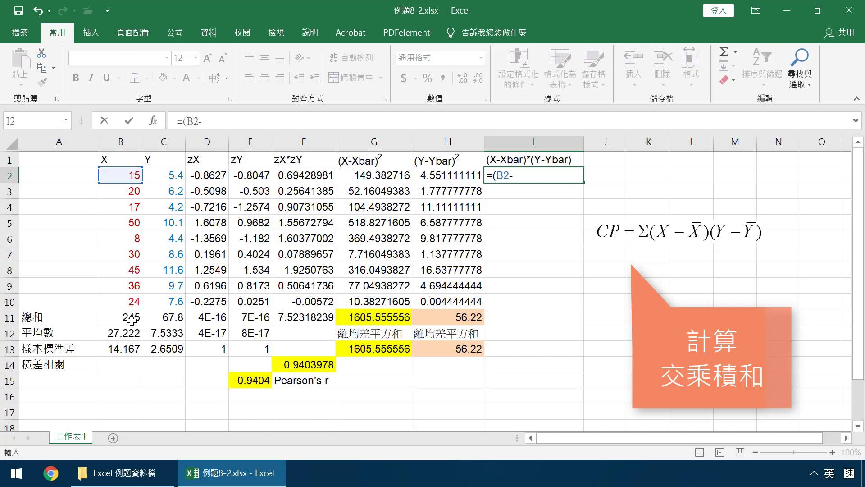
{"action": "left_click", "coordinate": [125, 336]}
{"action": "key", "text": "F4"}
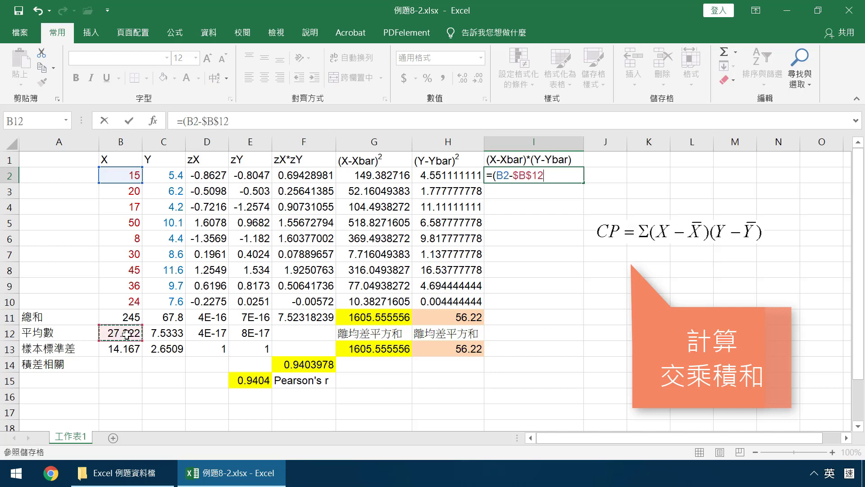
{"action": "type", "text": ")"}
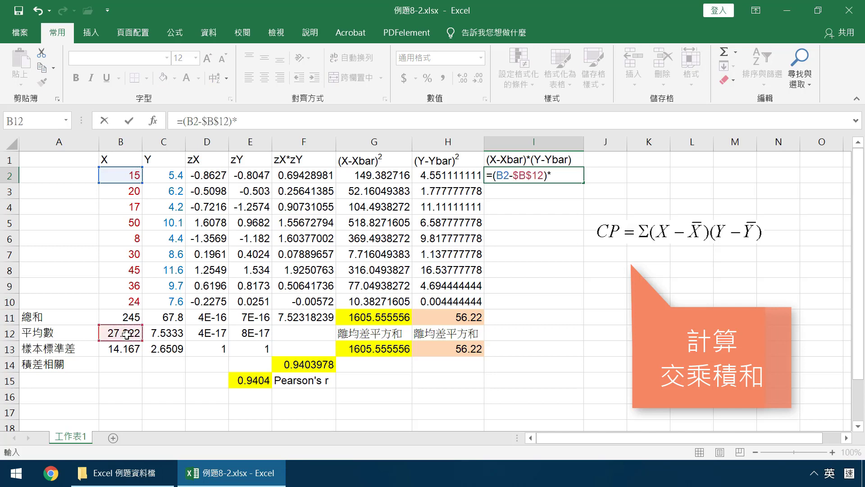
{"action": "type", "text": "*("}
{"action": "left_click", "coordinate": [175, 177]}
{"action": "type", "text": "-"}
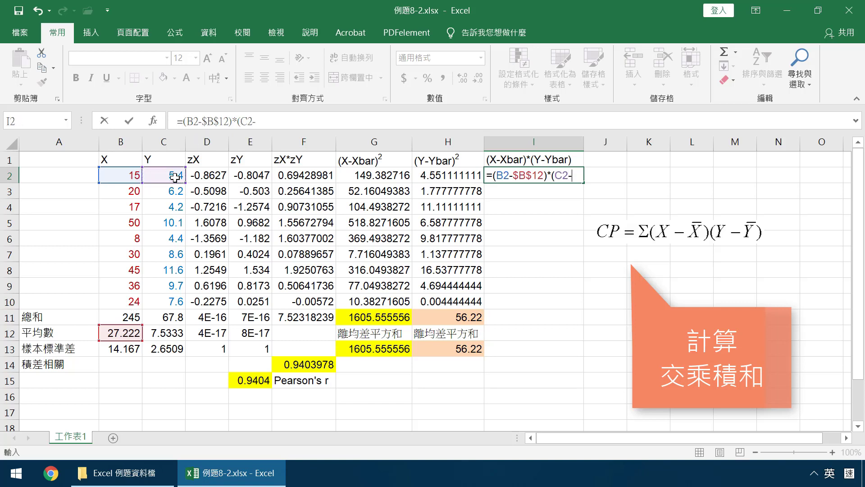
{"action": "left_click", "coordinate": [166, 334]}
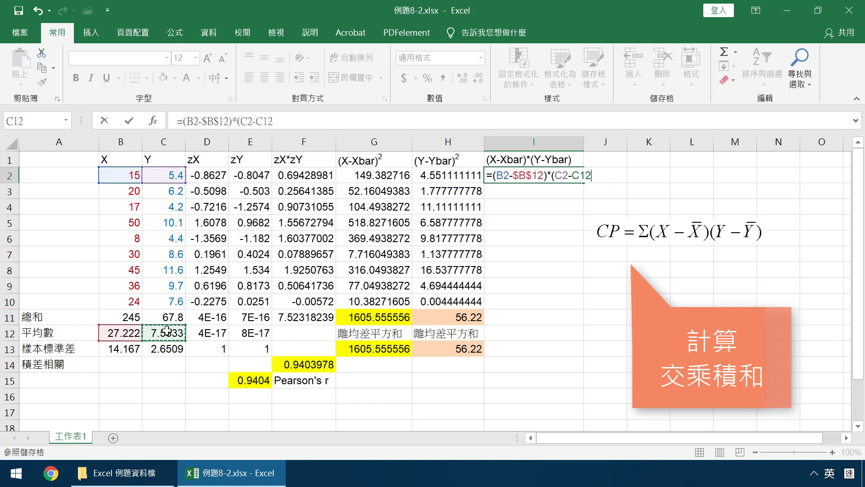
{"action": "key", "text": "F4"}
{"action": "type", "text": ")"}
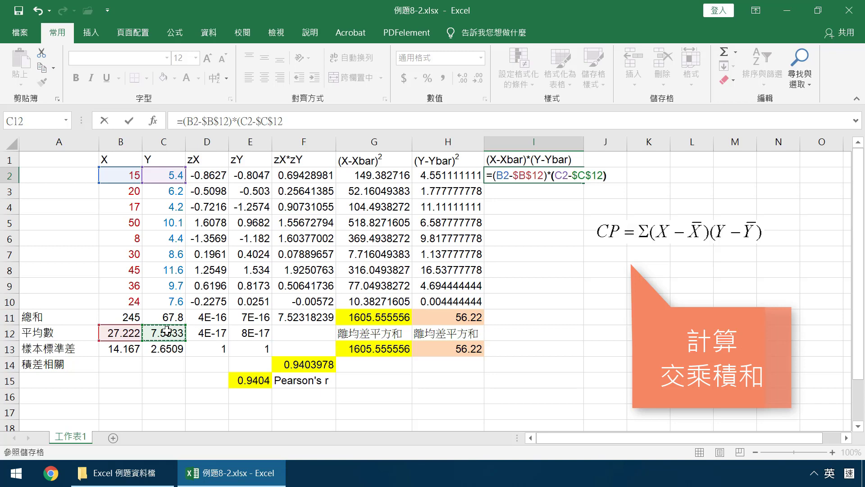
{"action": "key", "text": "Return"}
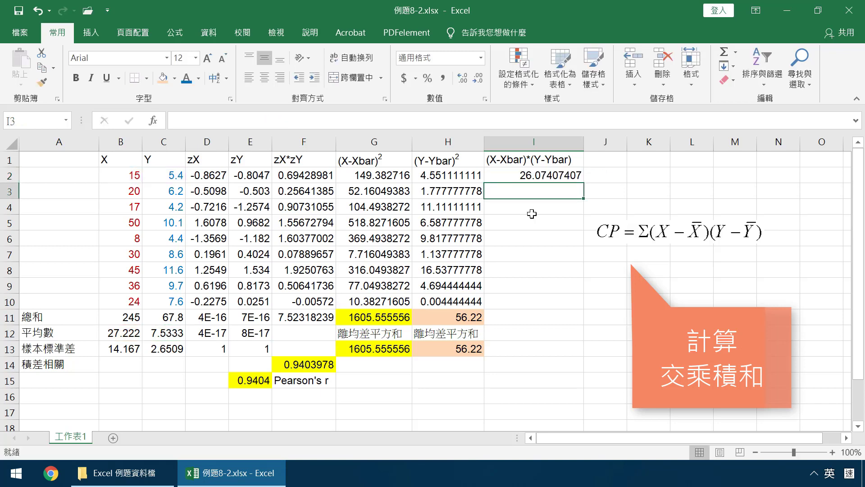
{"action": "left_click", "coordinate": [528, 173]}
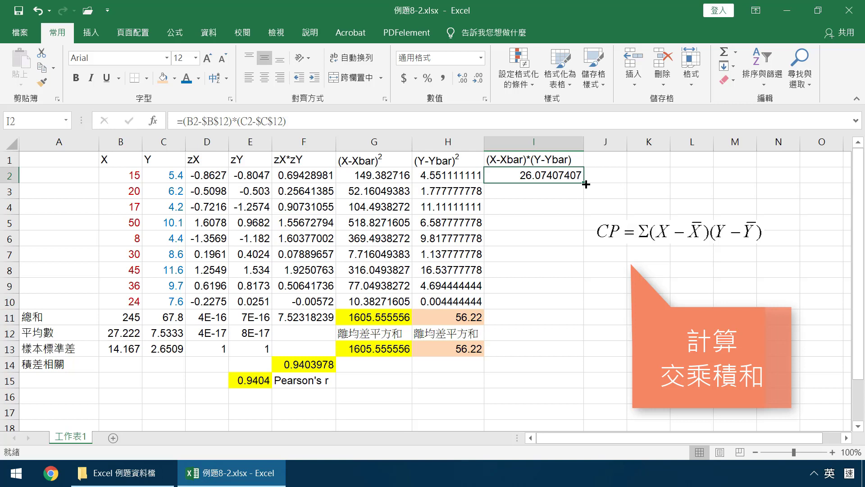
{"action": "left_click_drag", "start_coordinate": [586, 184], "coordinate": [567, 308]}
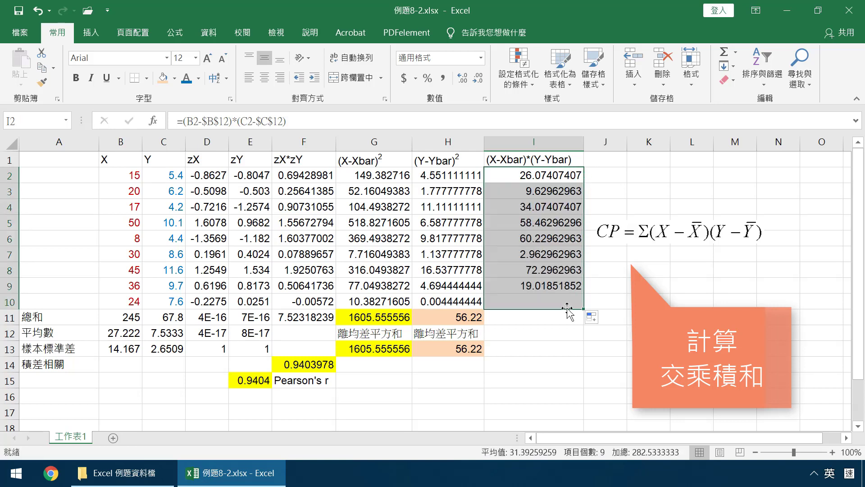
- Total the cross-products in cell I11 with =SUM(I2:I10), and fill the cell light blue
{"action": "left_click", "coordinate": [540, 318]}
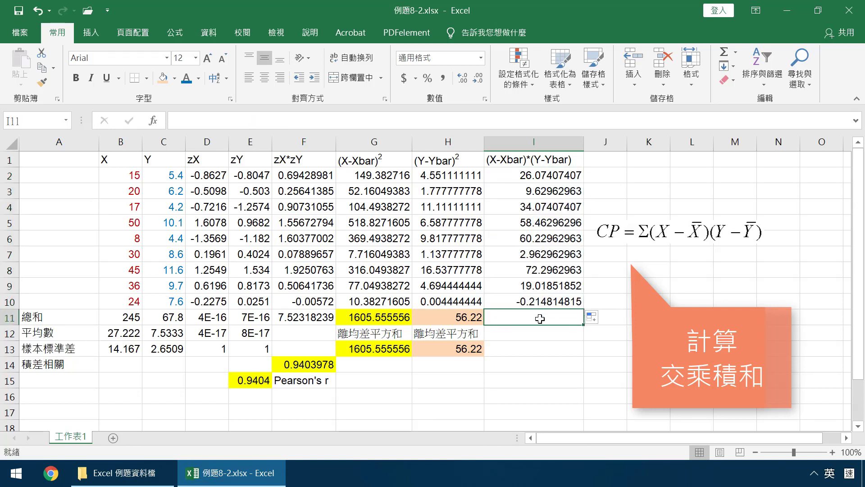
{"action": "type", "text": "=su"}
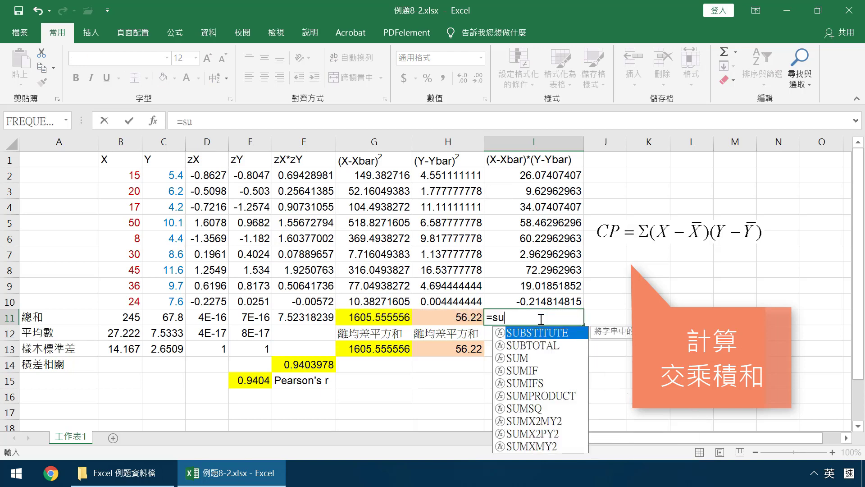
{"action": "type", "text": "m("}
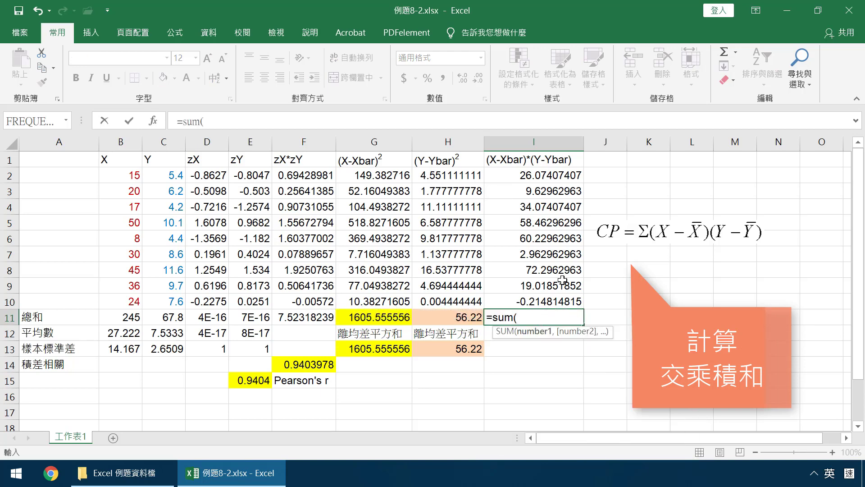
{"action": "left_click_drag", "start_coordinate": [541, 175], "coordinate": [530, 300]}
{"action": "type", "text": ")"}
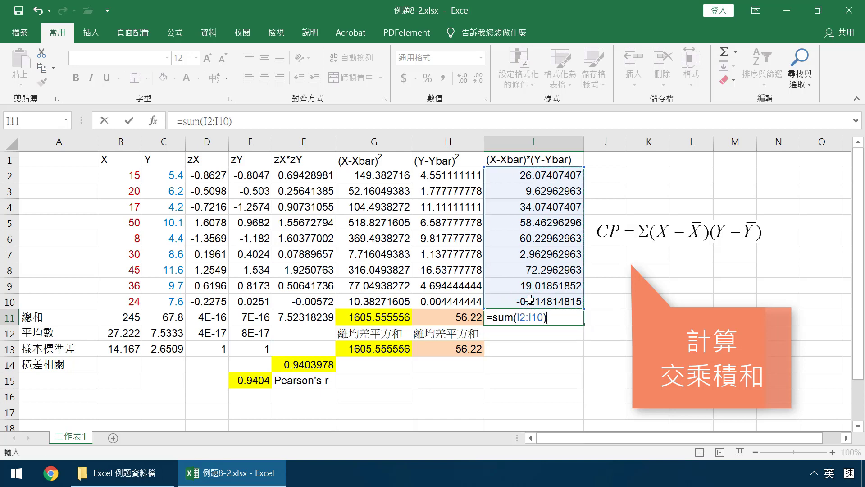
{"action": "key", "text": "Return"}
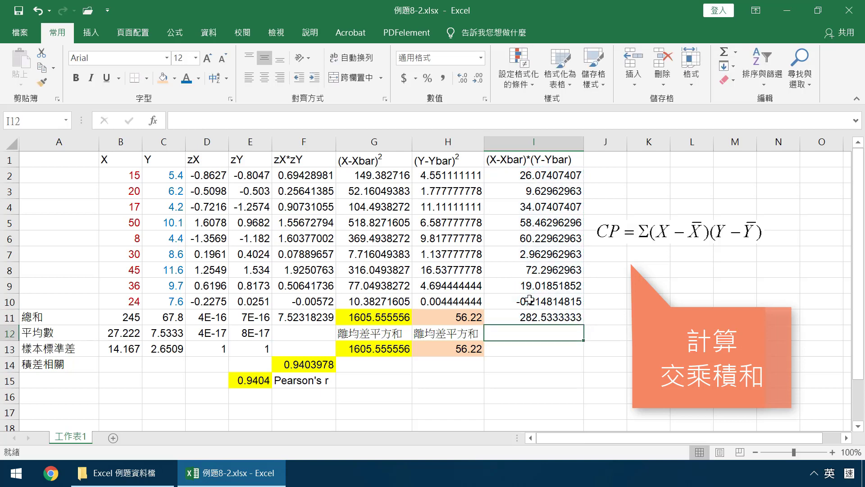
{"action": "left_click", "coordinate": [543, 317]}
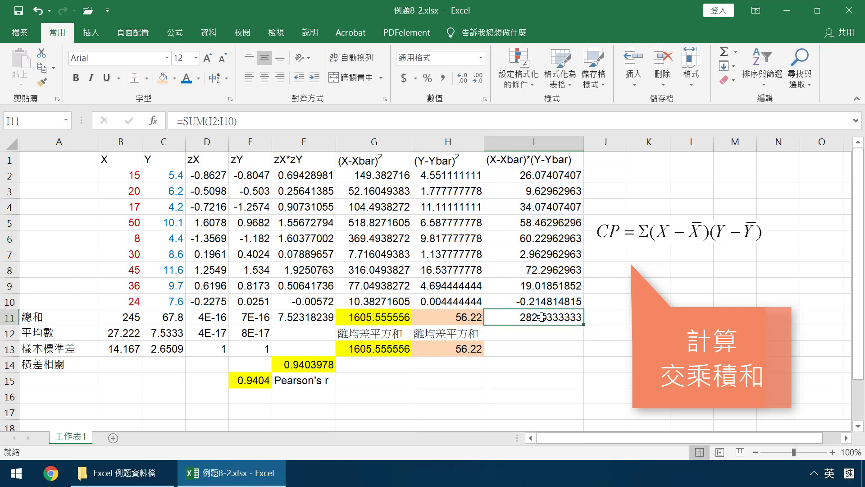
{"action": "left_click", "coordinate": [174, 78]}
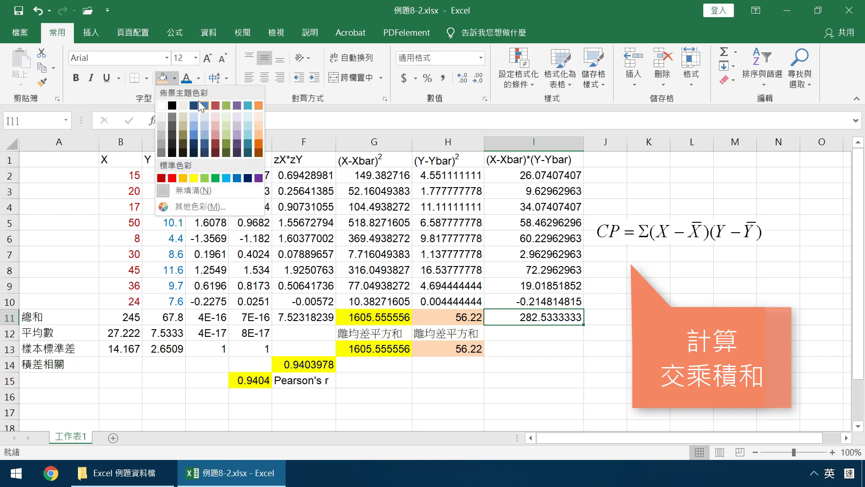
{"action": "left_click", "coordinate": [247, 136]}
- Enter the label "交乘積和" in cell I12 beneath the cross-product total
{"action": "left_click", "coordinate": [505, 334]}
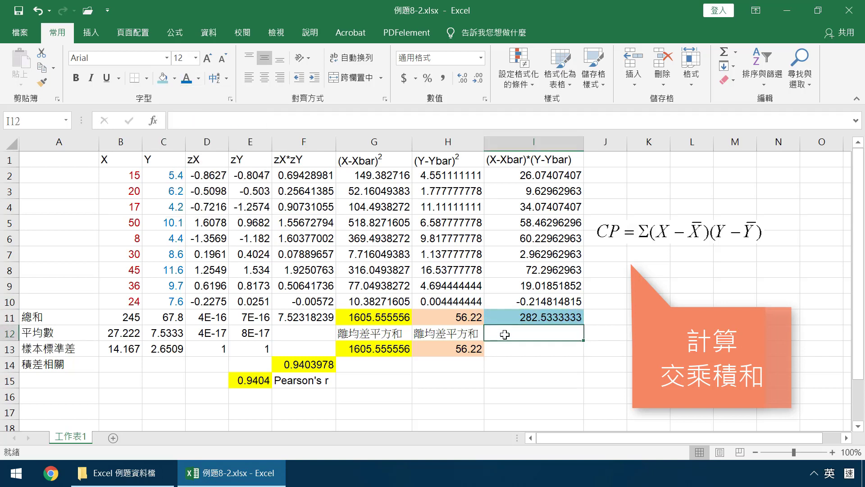
{"action": "key", "text": "shift"}
{"action": "type", "text": "yk"}
{"action": "key", "text": "space"}
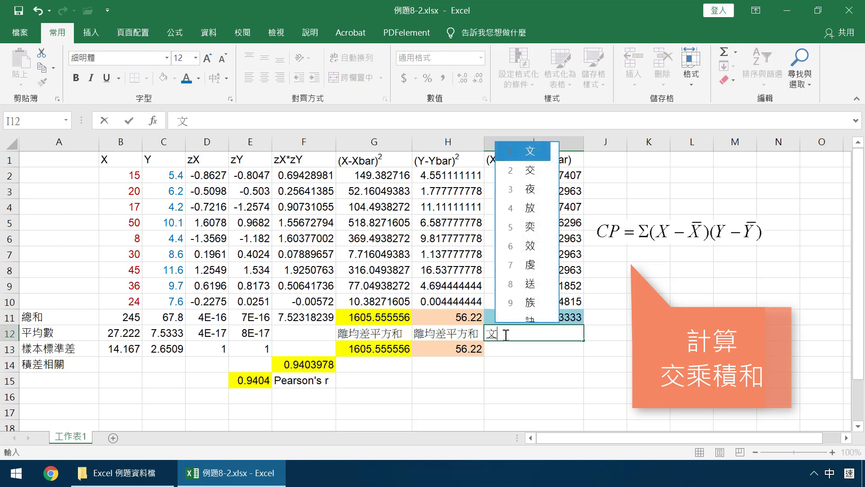
{"action": "type", "text": "2h"}
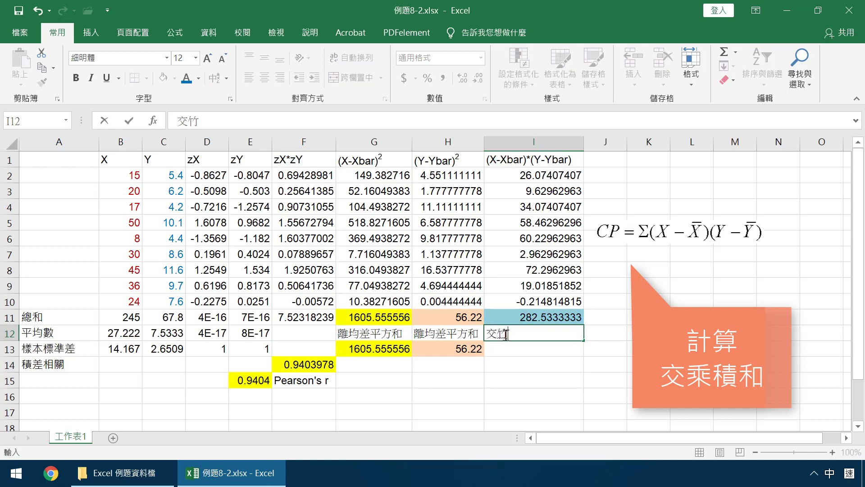
{"action": "type", "text": "p"}
{"action": "key", "text": "space"}
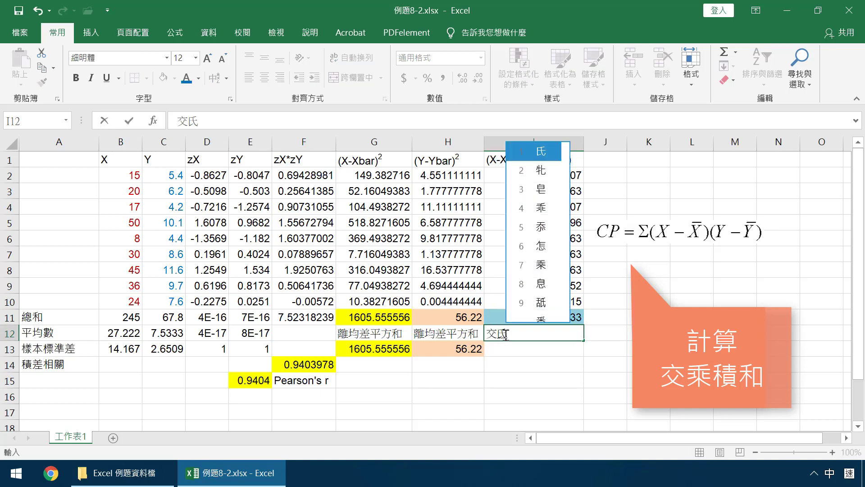
{"action": "type", "text": "7hc"}
{"action": "key", "text": "space"}
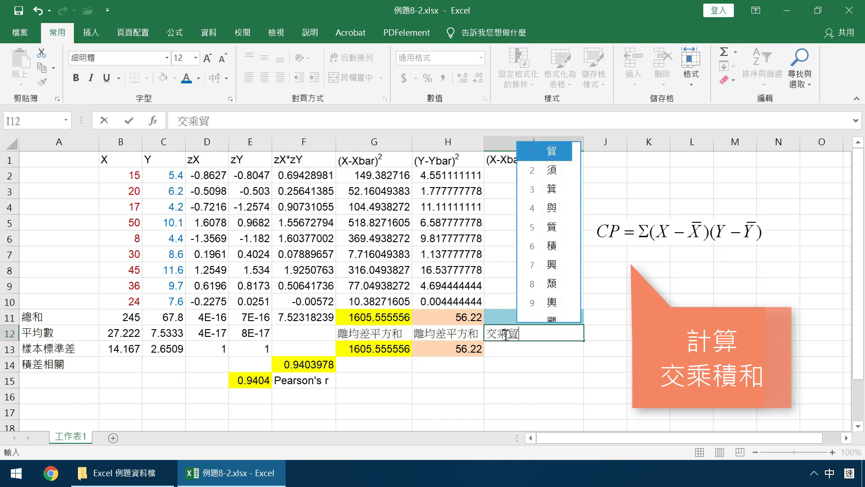
{"action": "type", "text": "6hr"}
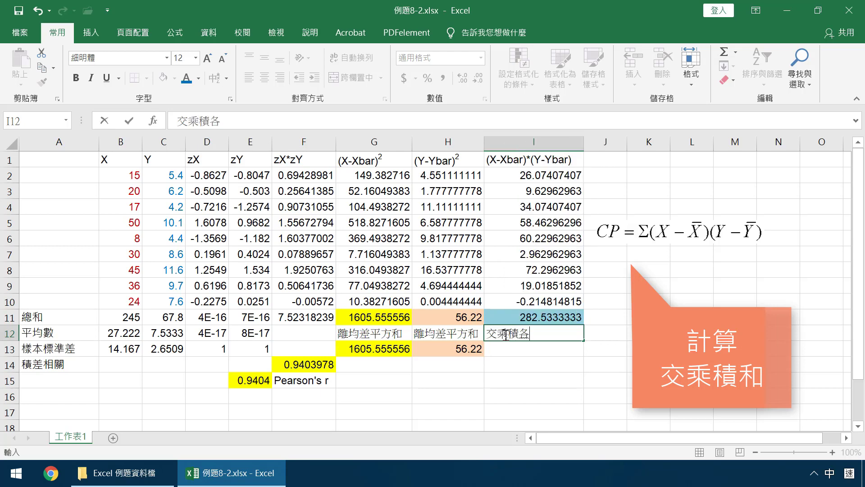
{"action": "key", "text": "space"}
{"action": "key", "text": "Return"}
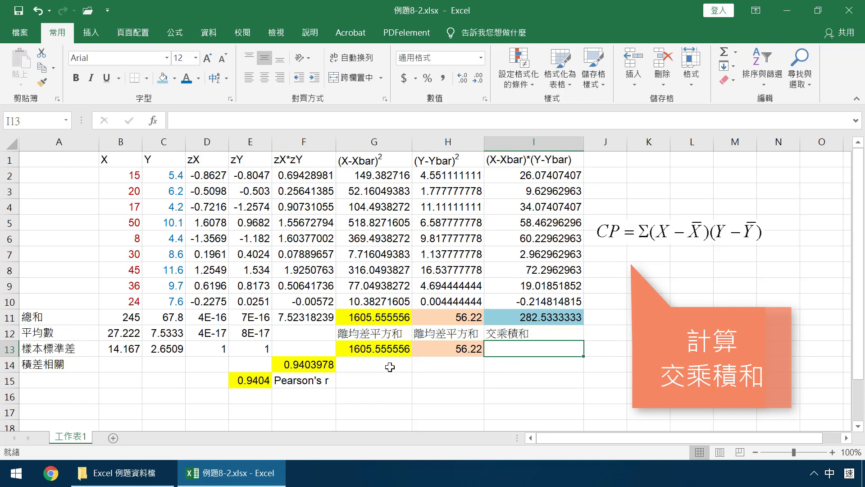
- Calculate Pearson's r in cell G14 from the cross-product and squared-deviation totals with =I11/(G11*H11)^.5
{"action": "left_click", "coordinate": [370, 368]}
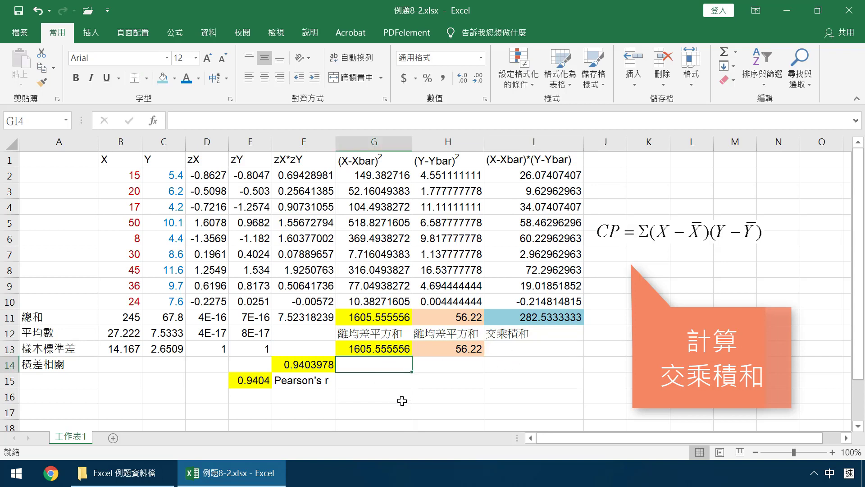
{"action": "key", "text": "shift"}
{"action": "type", "text": "="}
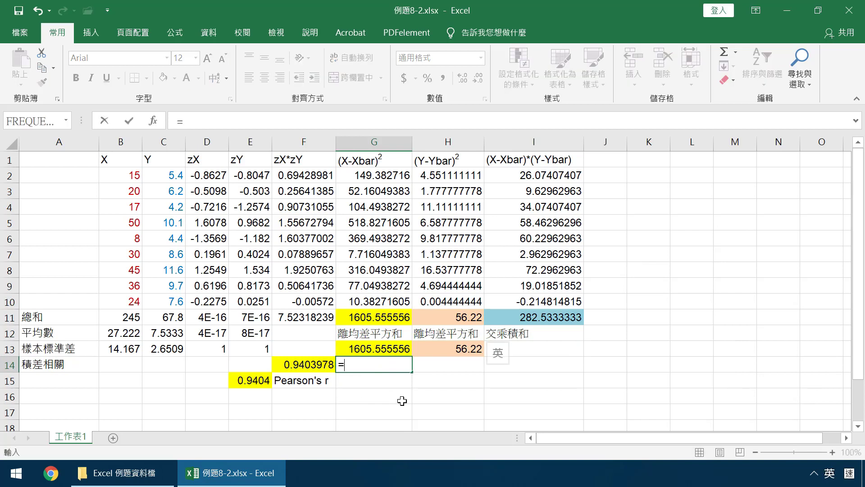
{"action": "left_click", "coordinate": [526, 317]}
{"action": "type", "text": "/"}
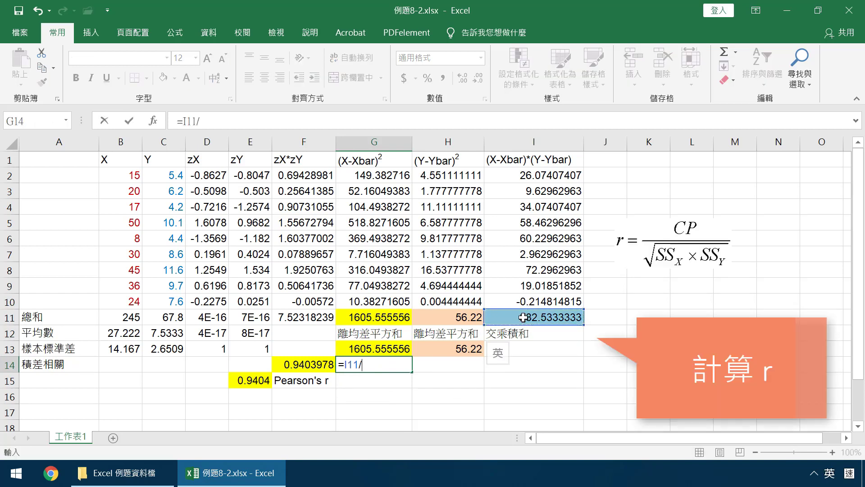
{"action": "type", "text": "("}
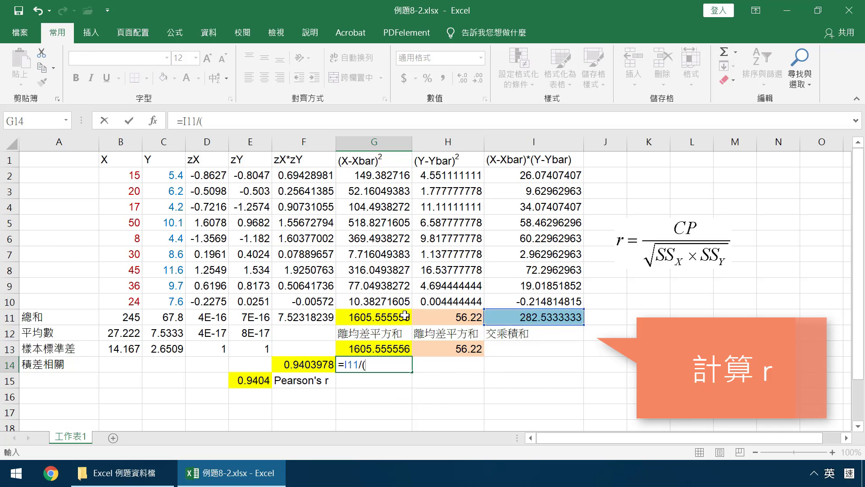
{"action": "left_click", "coordinate": [387, 315]}
{"action": "type", "text": "*"}
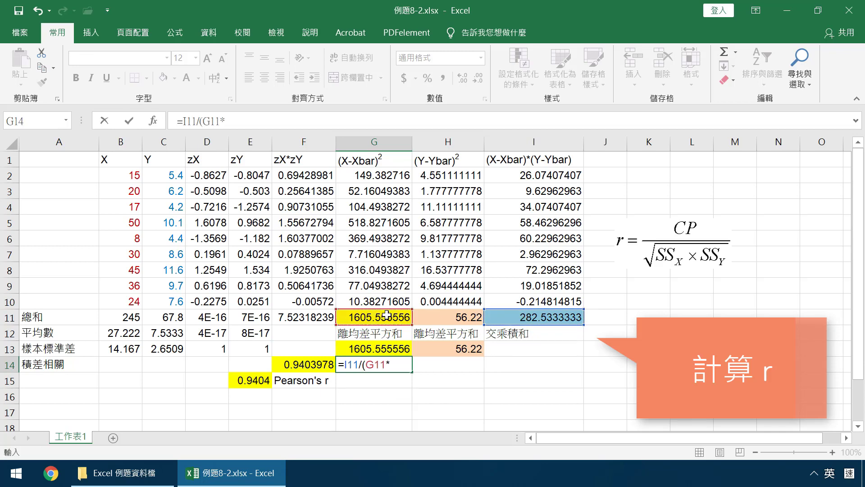
{"action": "left_click", "coordinate": [437, 319]}
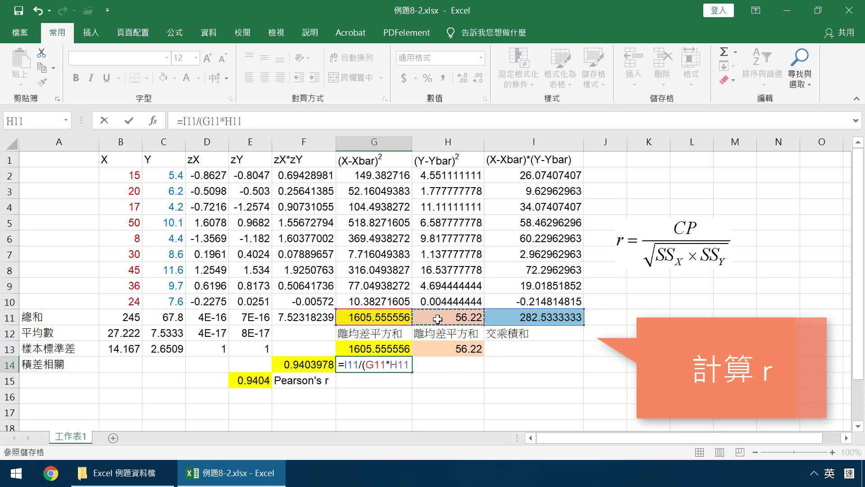
{"action": "type", "text": ")^.5"}
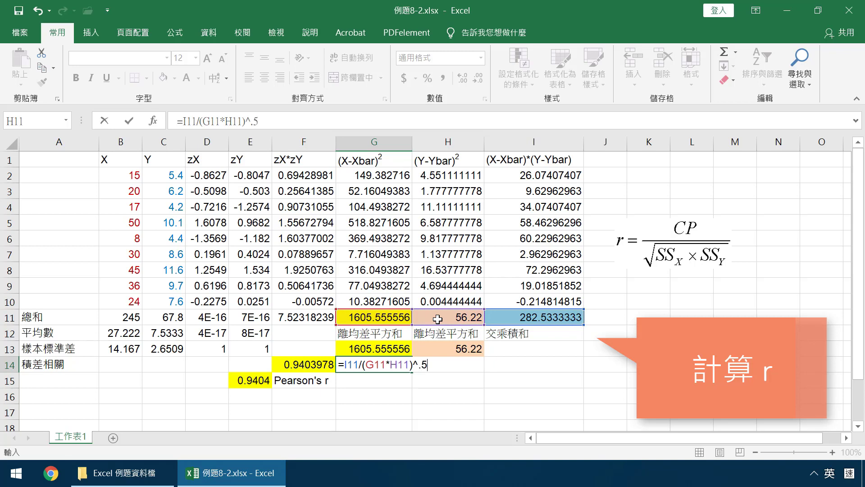
{"action": "key", "text": "Return"}
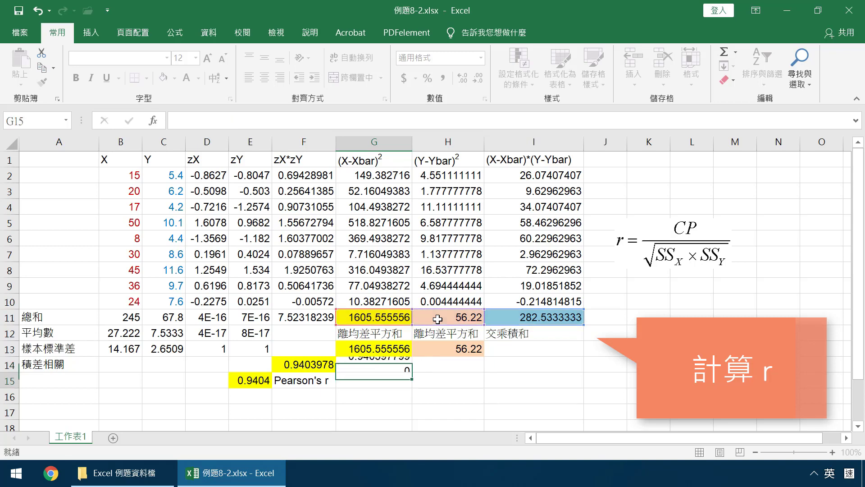
{"action": "left_click", "coordinate": [385, 361]}
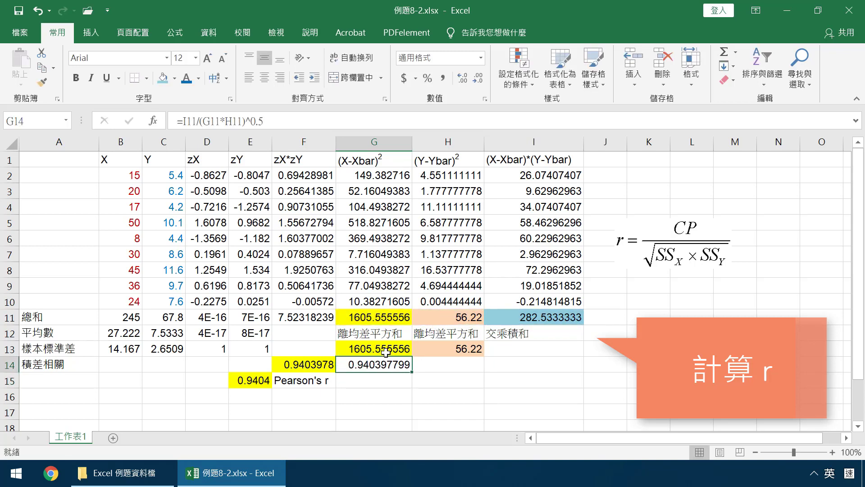
- Fill cell G14, which holds the calculated Pearson's r, with yellow
{"action": "left_click", "coordinate": [174, 78]}
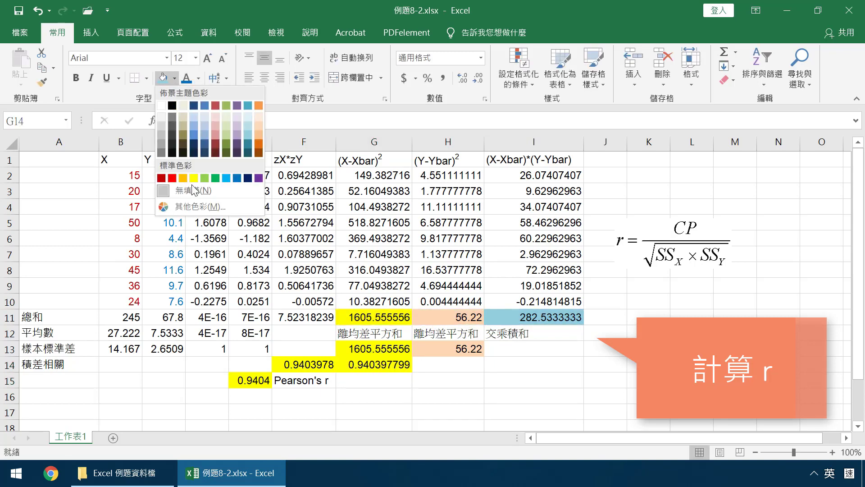
{"action": "left_click", "coordinate": [193, 178]}
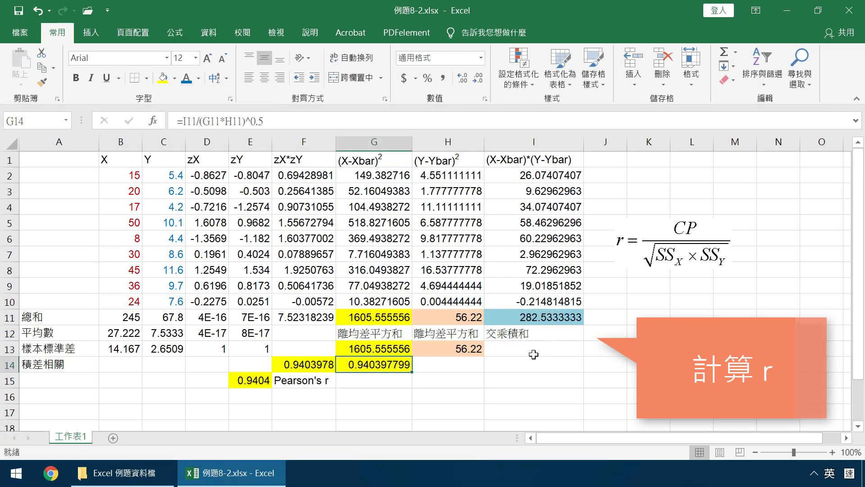
- Calculate the sample variance of X in cell G16 with =G11/(9-1)
{"action": "scroll", "coordinate": [383, 360], "scroll_direction": "down", "scroll_amount": 1}
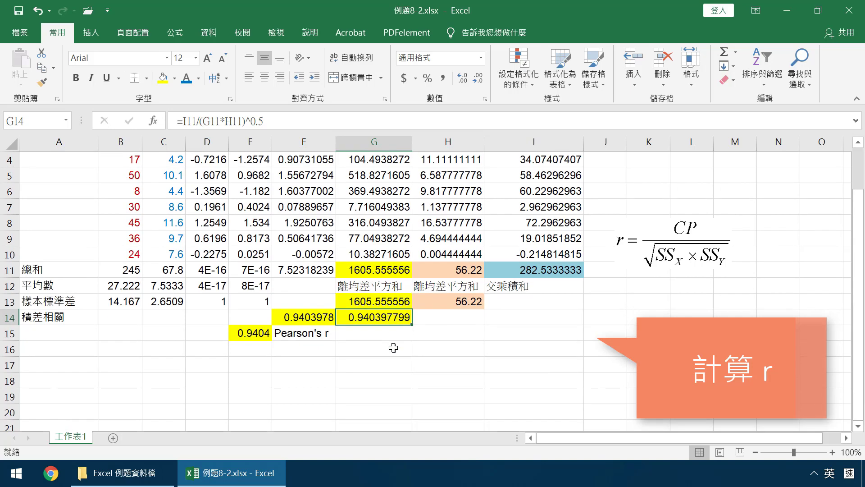
{"action": "left_click", "coordinate": [369, 348]}
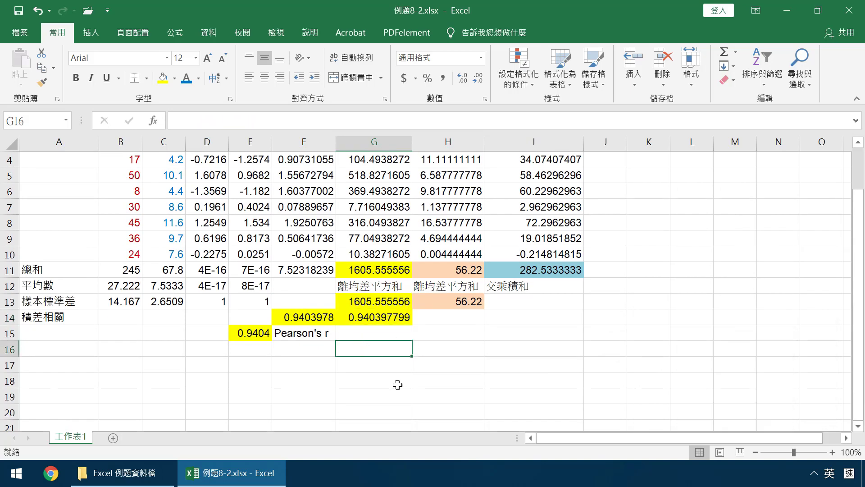
{"action": "type", "text": "="}
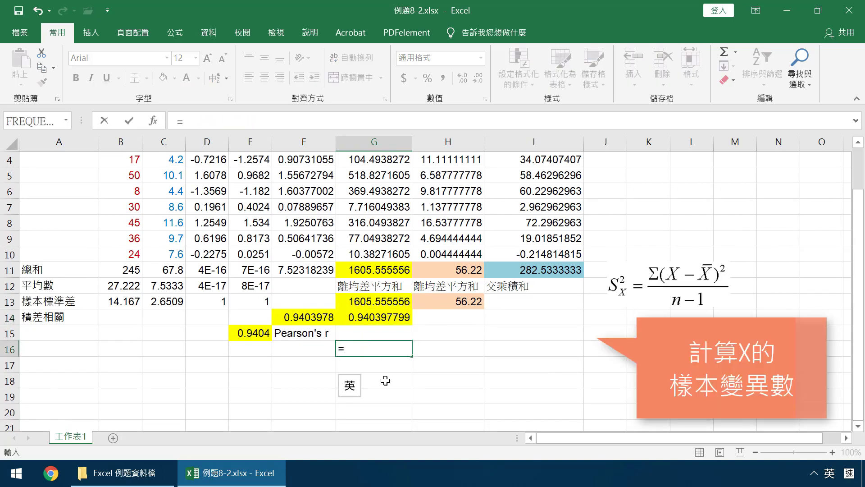
{"action": "left_click", "coordinate": [380, 273]}
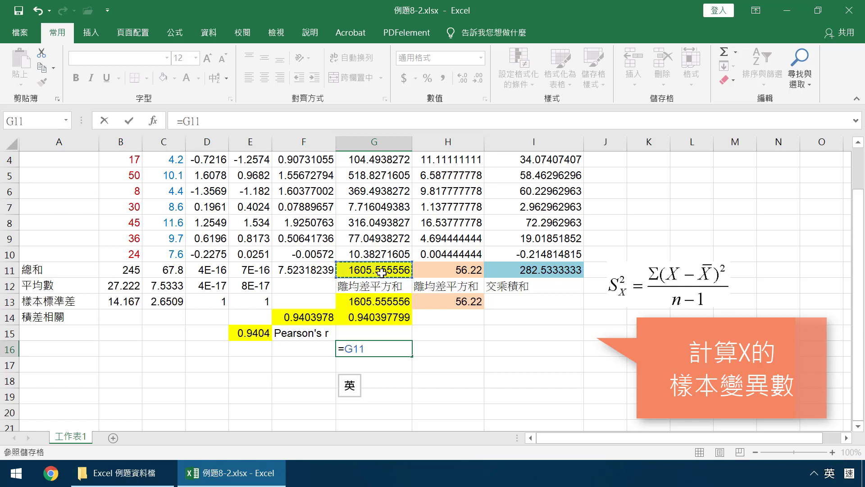
{"action": "type", "text": "/(9-1"}
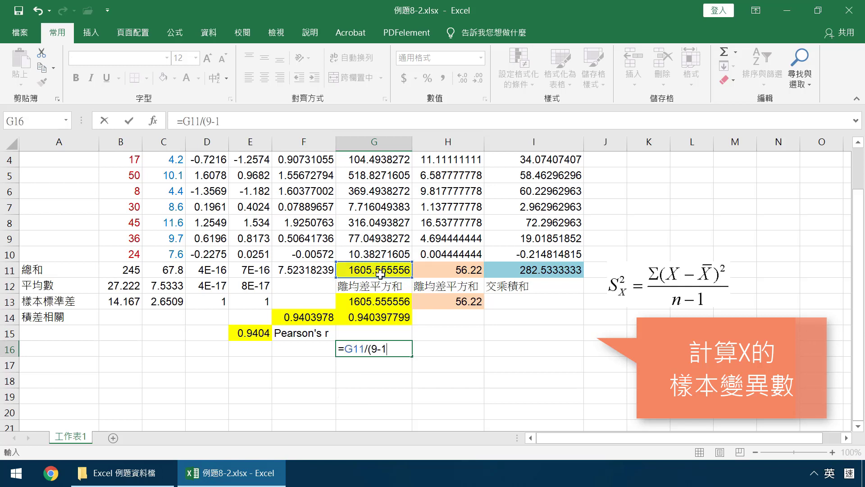
{"action": "key", "text": "Return"}
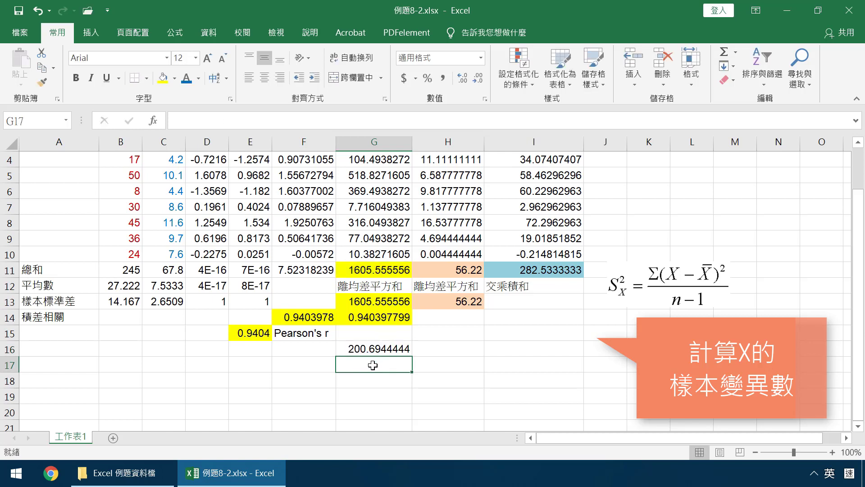
- Enter the label "X的樣本變異數" in cell G17 beneath the X variance
{"action": "type", "text": "X"}
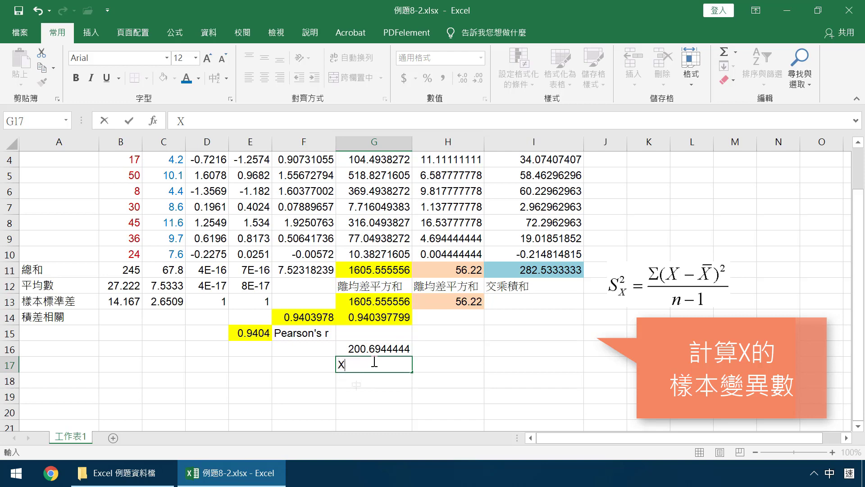
{"action": "type", "text": "的樣木"}
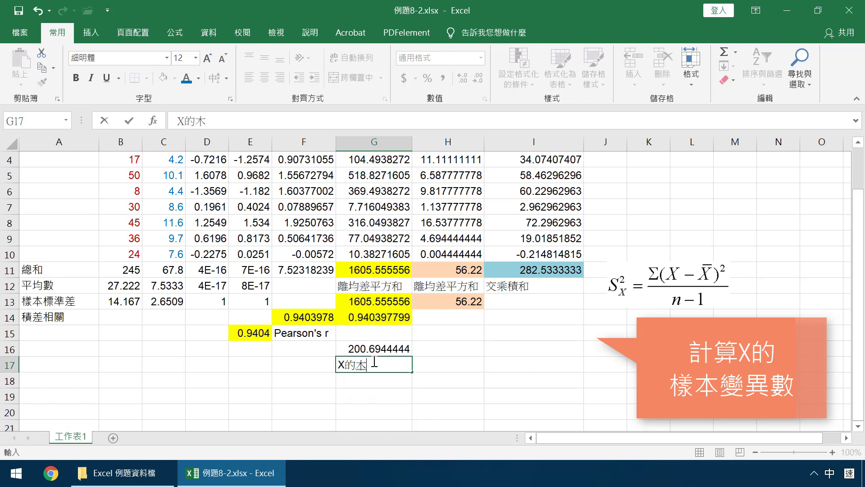
{"action": "type", "text": "mvk"}
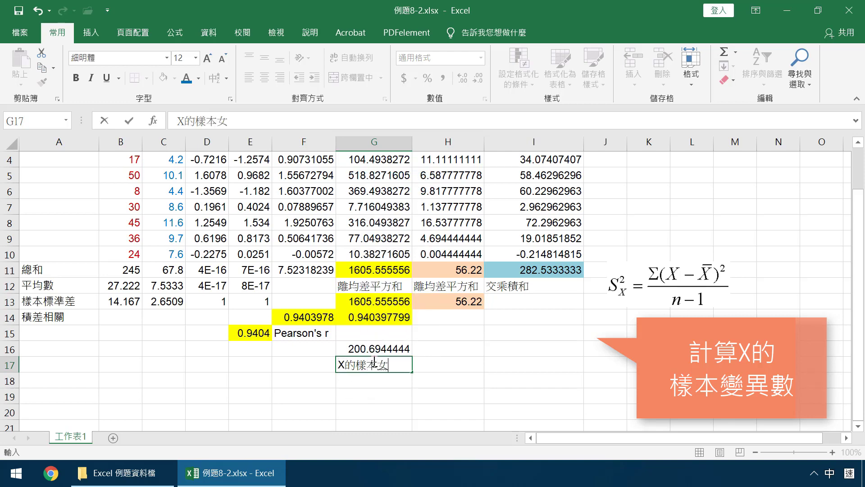
{"action": "type", "text": "7wclk"}
{"action": "key", "text": "Return"}
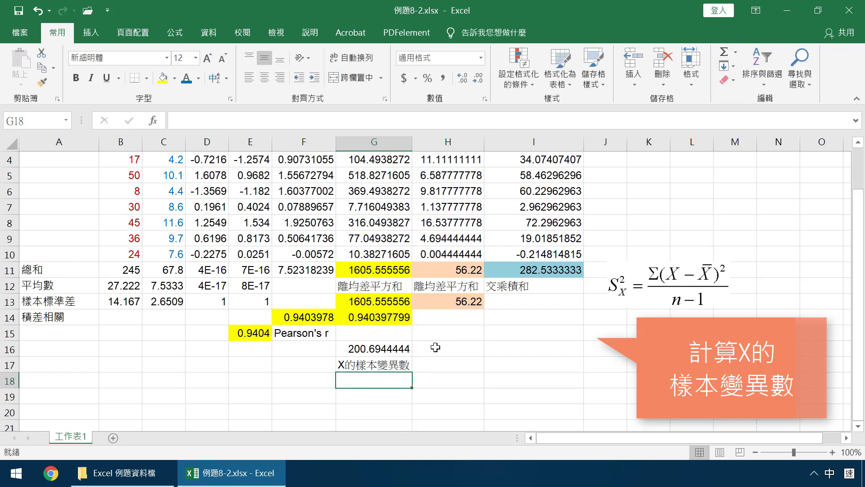
- Calculate the sample variance of Y in cell H16 with =H11/(9-1)
{"action": "left_click", "coordinate": [435, 347]}
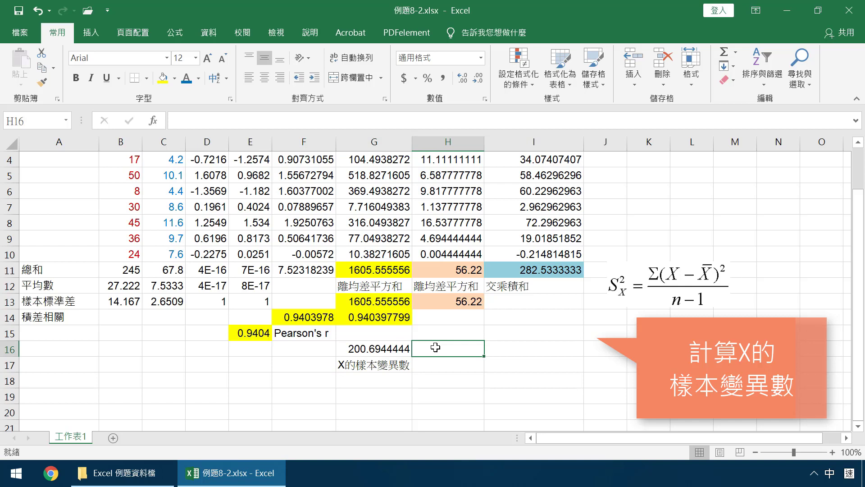
{"action": "key", "text": "shift"}
{"action": "type", "text": "="}
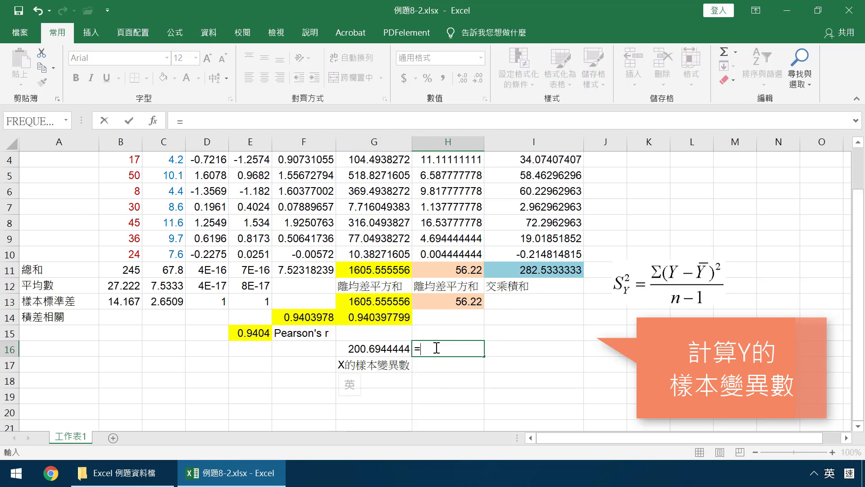
{"action": "left_click", "coordinate": [452, 271]}
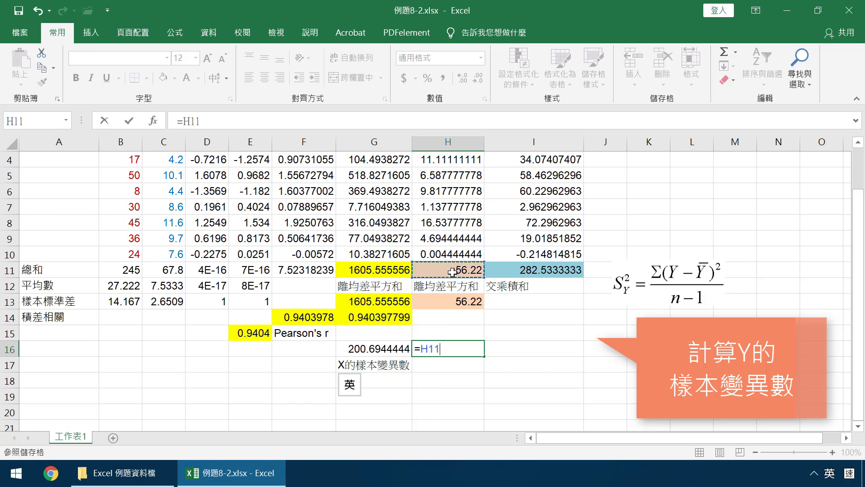
{"action": "type", "text": "/(9-1"}
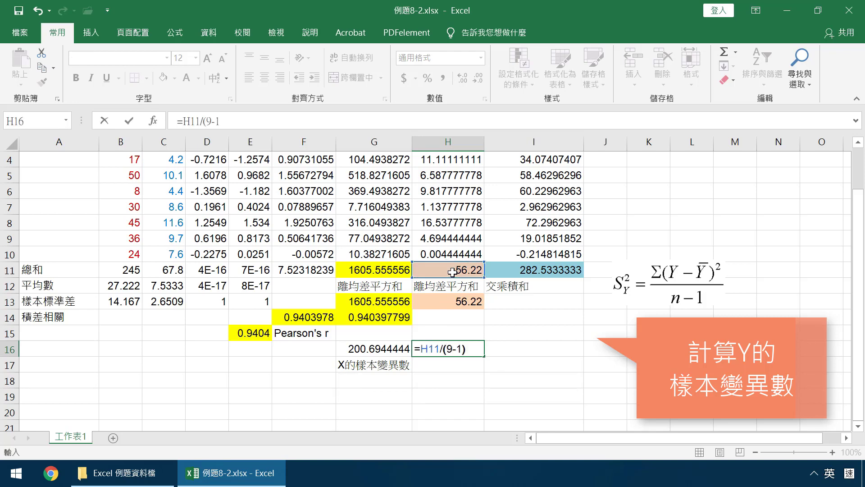
{"action": "key", "text": "Return"}
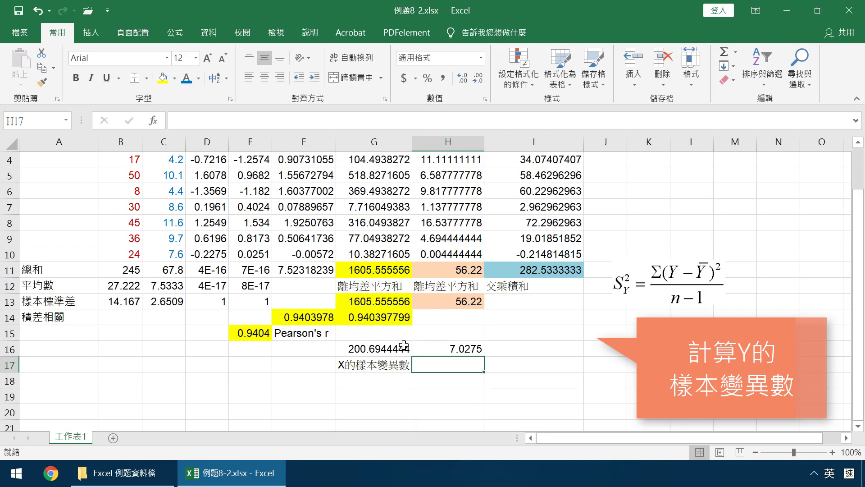
- Copy the label in G17 to cell H17 and change it to "Y的樣本變異數"
{"action": "left_click", "coordinate": [390, 363]}
{"action": "key", "text": "ctrl+c"}
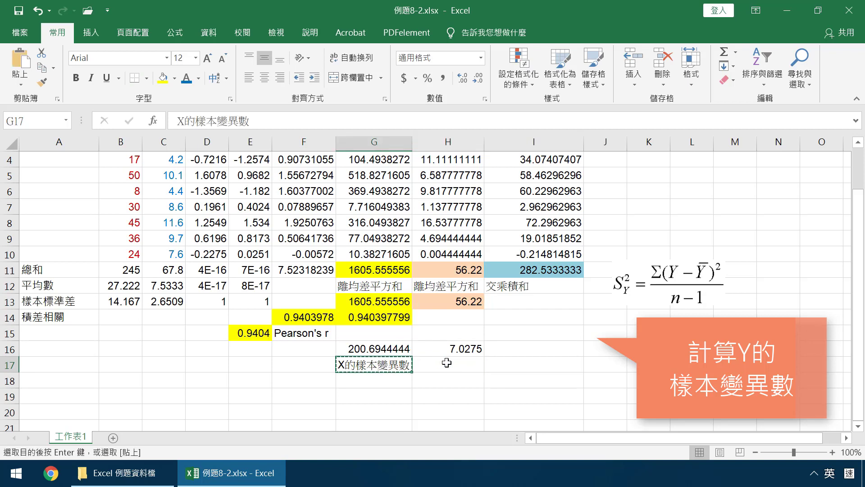
{"action": "left_click", "coordinate": [425, 364]}
{"action": "key", "text": "ctrl+v"}
{"action": "key", "text": "Escape"}
{"action": "double_click", "coordinate": [423, 365]}
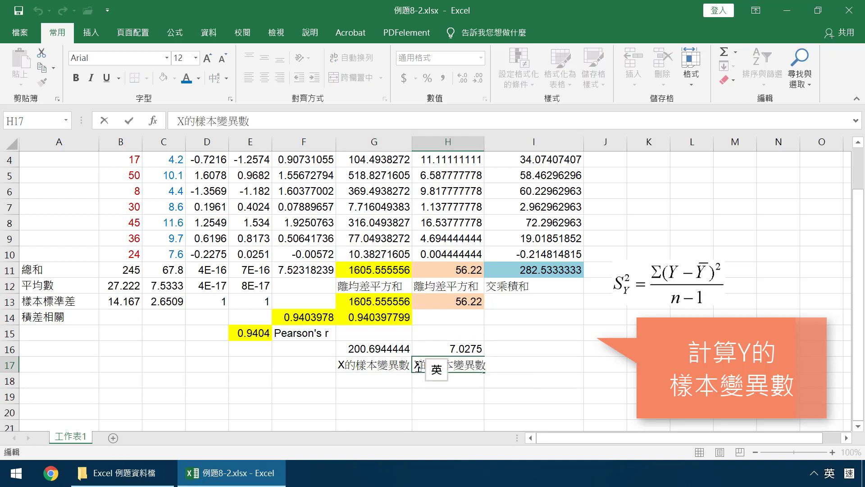
{"action": "left_click_drag", "start_coordinate": [424, 364], "coordinate": [401, 361]}
{"action": "type", "text": "Y"}
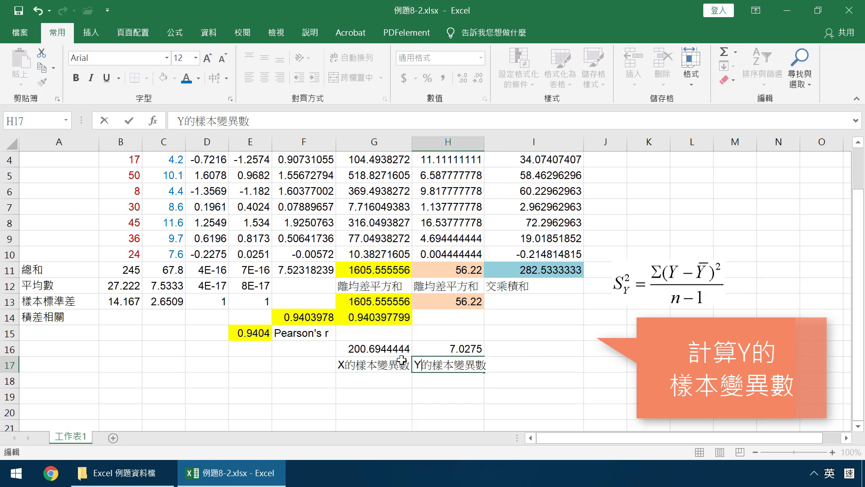
{"action": "key", "text": "Return"}
{"action": "left_click", "coordinate": [438, 366]}
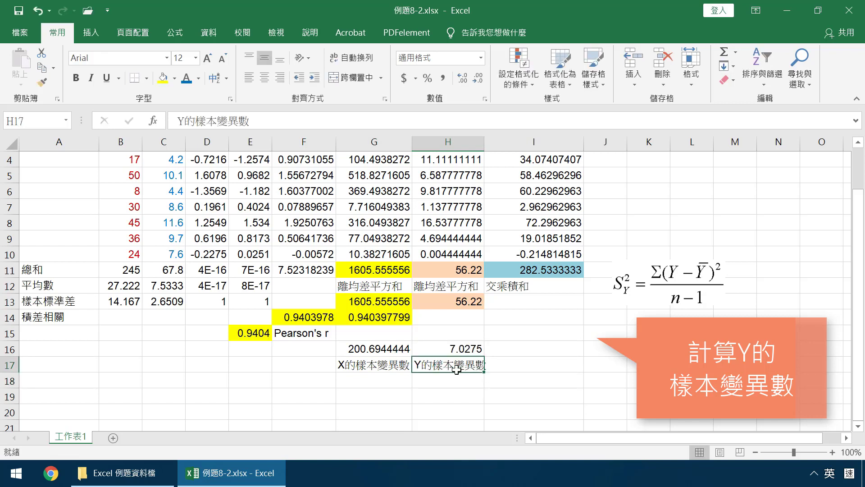
- Calculate the sample covariance of X and Y in cell I16 with =I11/(9-1)
{"action": "left_click", "coordinate": [519, 350]}
{"action": "type", "text": "="}
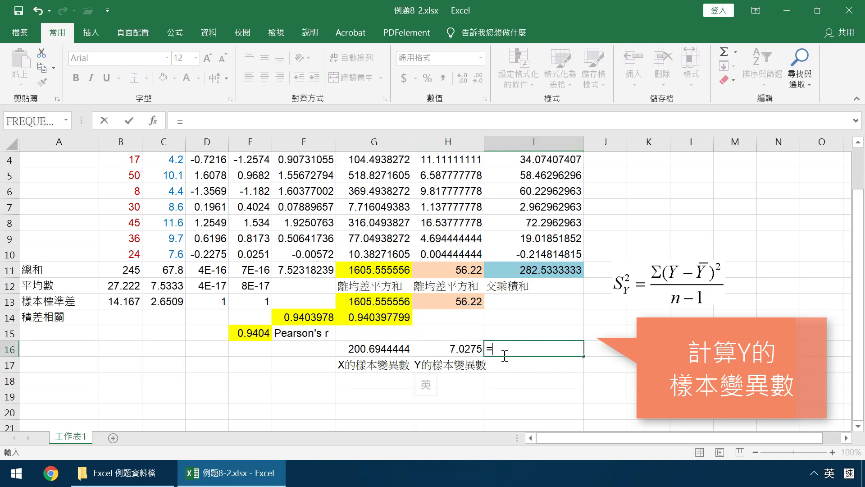
{"action": "left_click", "coordinate": [522, 271]}
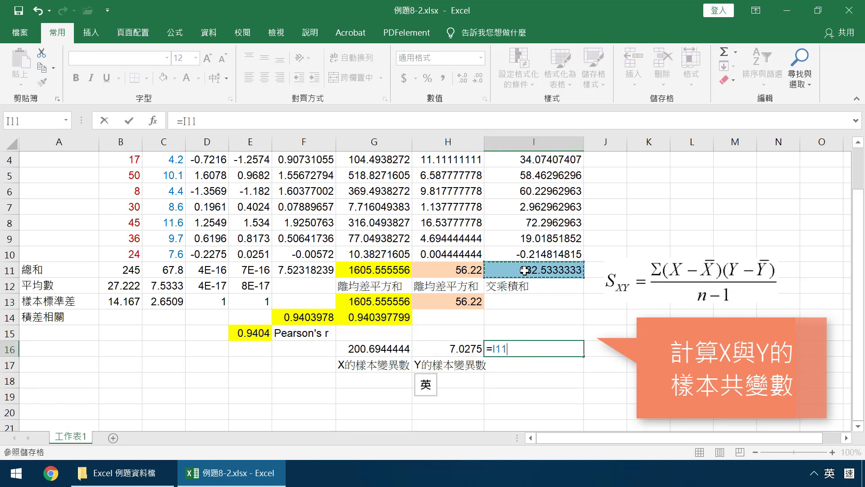
{"action": "type", "text": "/(9-1"}
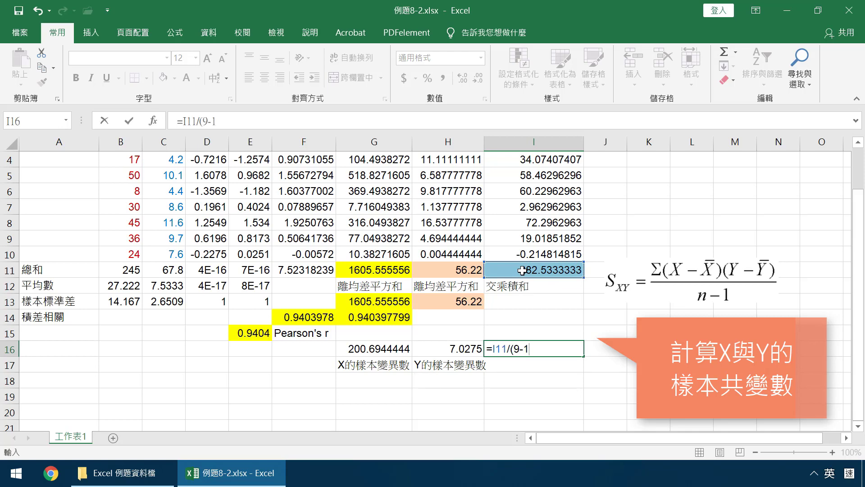
{"action": "key", "text": "Return"}
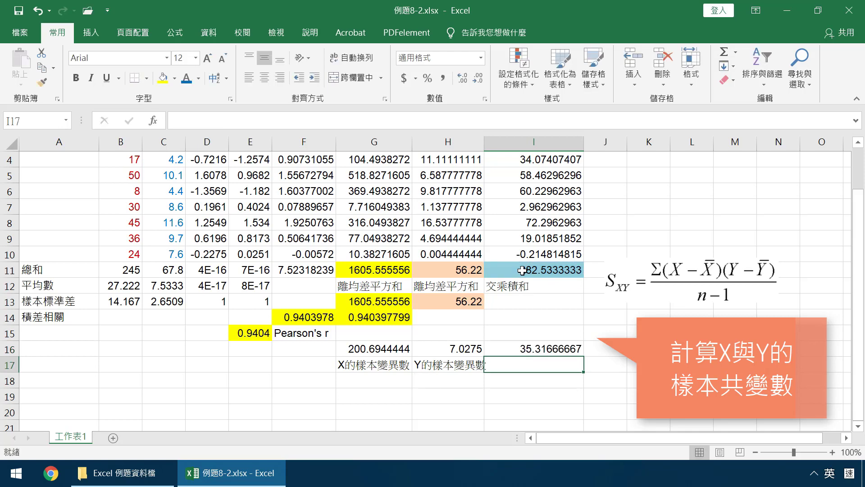
- Enter the label "XY的樣本共變數" in cell I17 beneath the covariance
{"action": "type", "text": "X"}
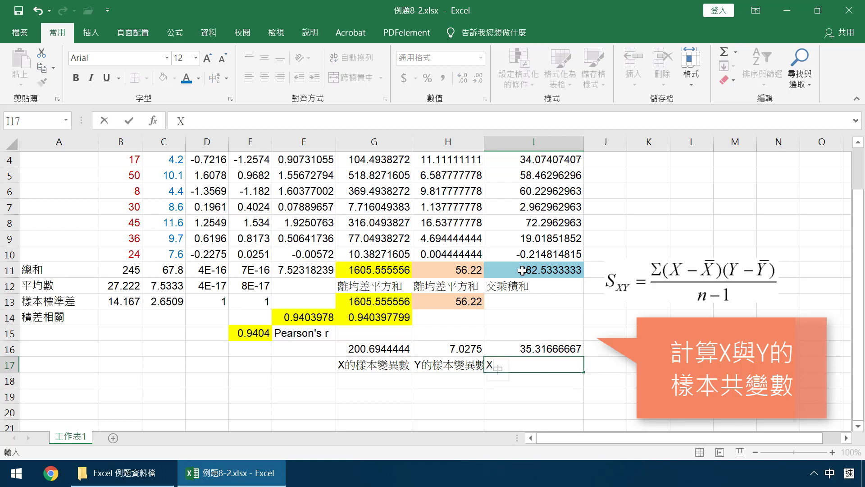
{"action": "type", "text": "Y的"}
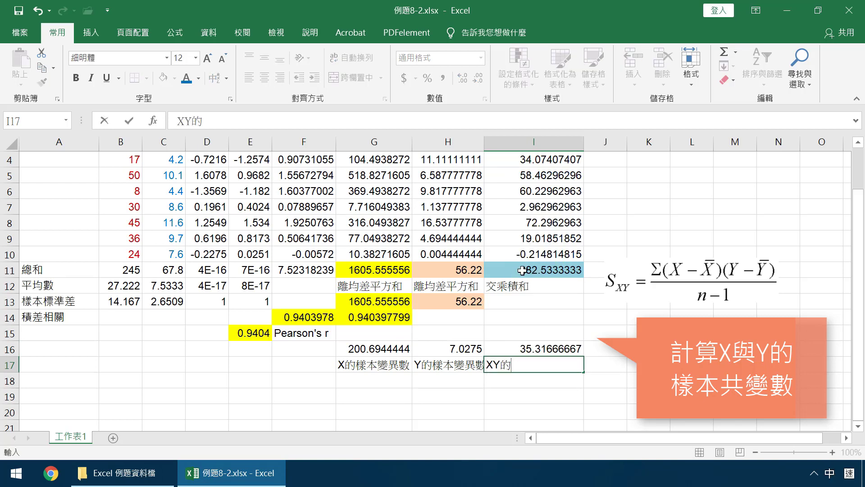
{"action": "type", "text": "共"}
{"action": "key", "text": "Return"}
{"action": "type", "text": "變數"}
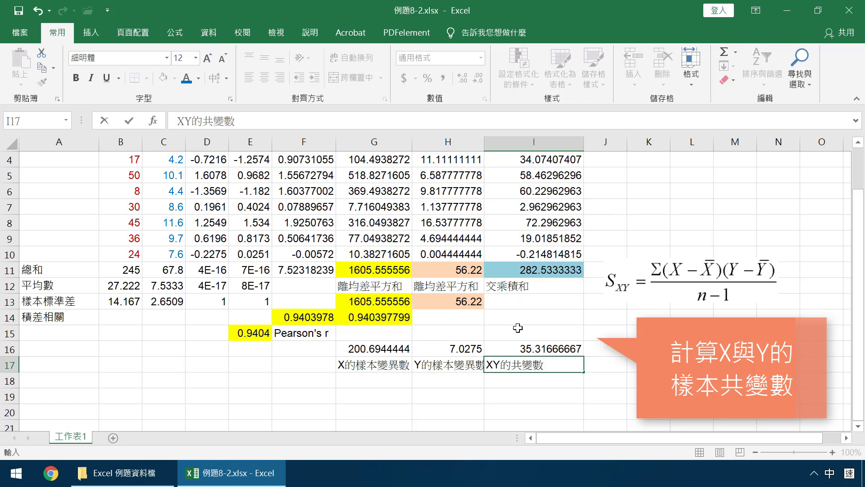
{"action": "left_click", "coordinate": [515, 367]}
{"action": "type", "text": "樣本"}
{"action": "key", "text": "Return"}
{"action": "key", "text": "Return"}
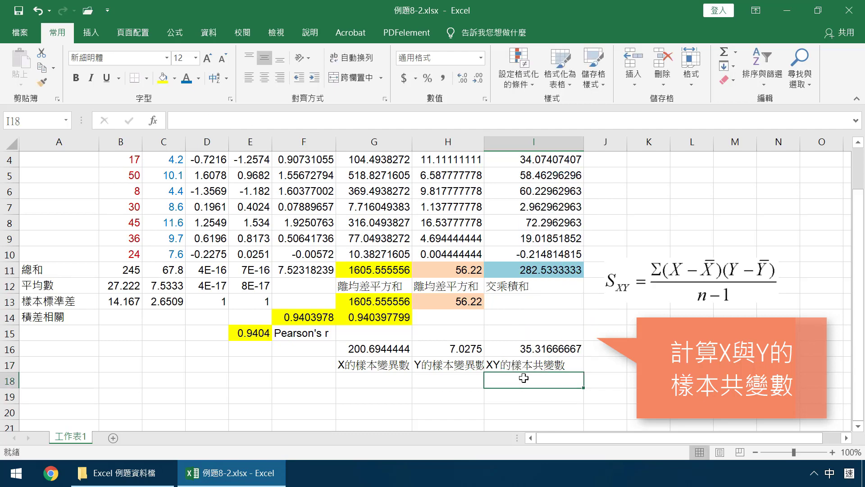
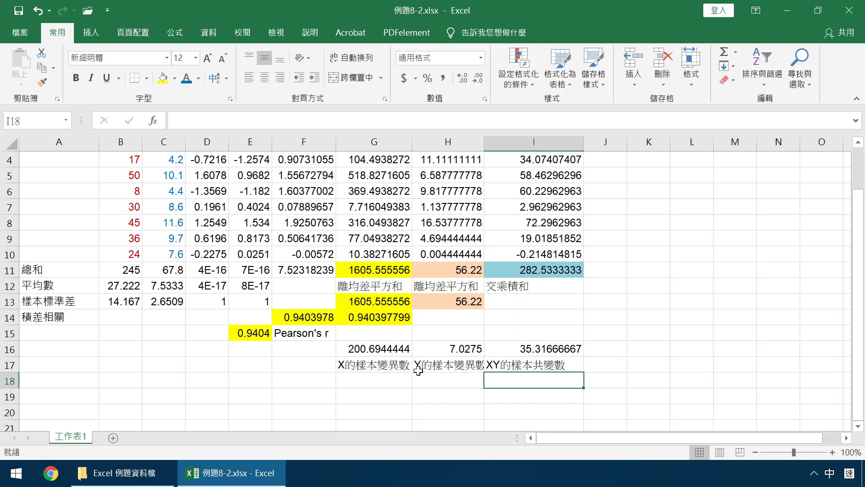
- Calculate the sample variance of X in cell G18 with =VAR.S(B2:B10)
{"action": "scroll", "coordinate": [419, 371], "scroll_direction": "down", "scroll_amount": 1}
{"action": "left_click", "coordinate": [371, 332]}
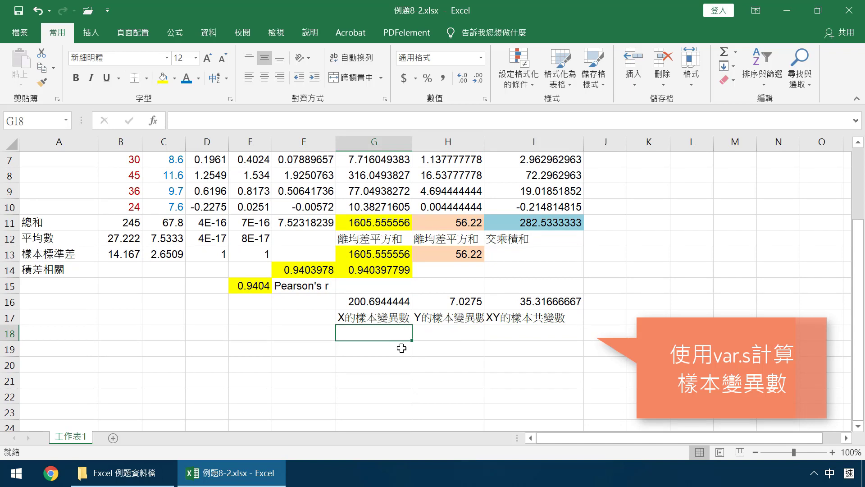
{"action": "type", "text": "="}
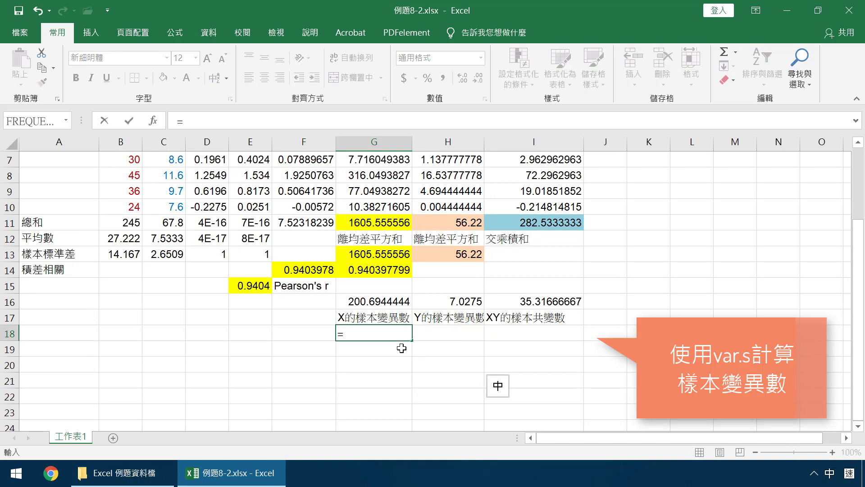
{"action": "key", "text": "shift"}
{"action": "type", "text": "va"}
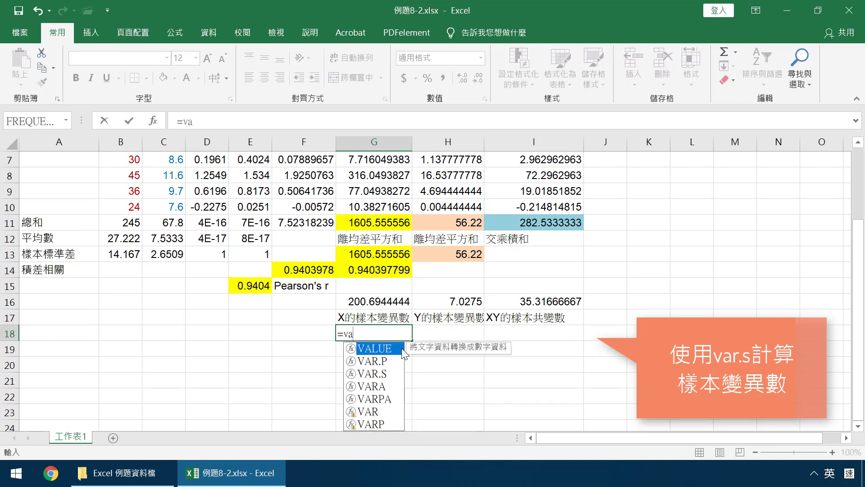
{"action": "double_click", "coordinate": [383, 374]}
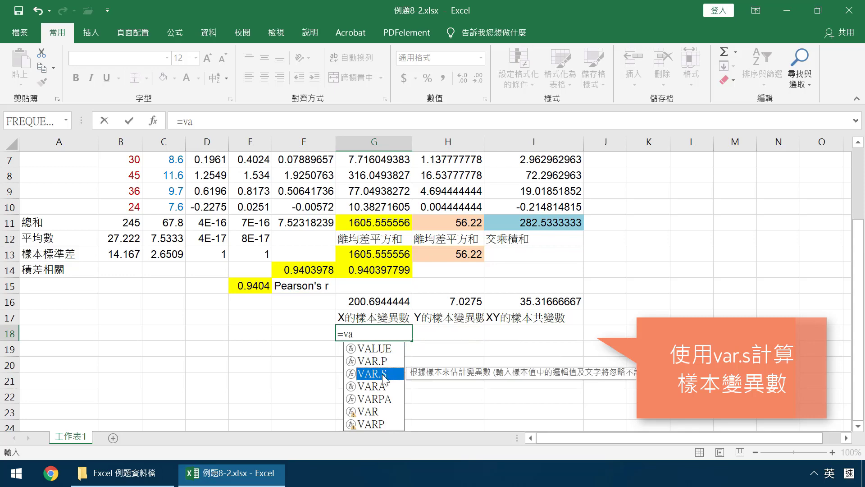
{"action": "scroll", "coordinate": [375, 349], "scroll_direction": "up", "scroll_amount": 2}
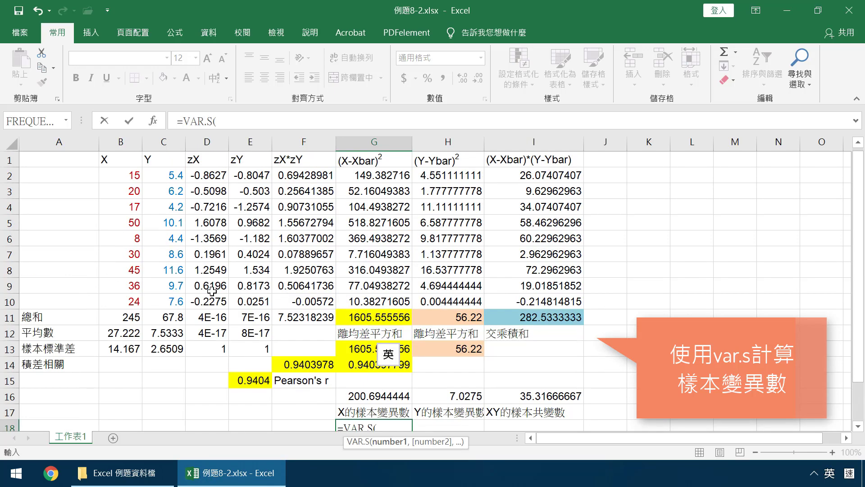
{"action": "left_click_drag", "start_coordinate": [134, 176], "coordinate": [129, 295]}
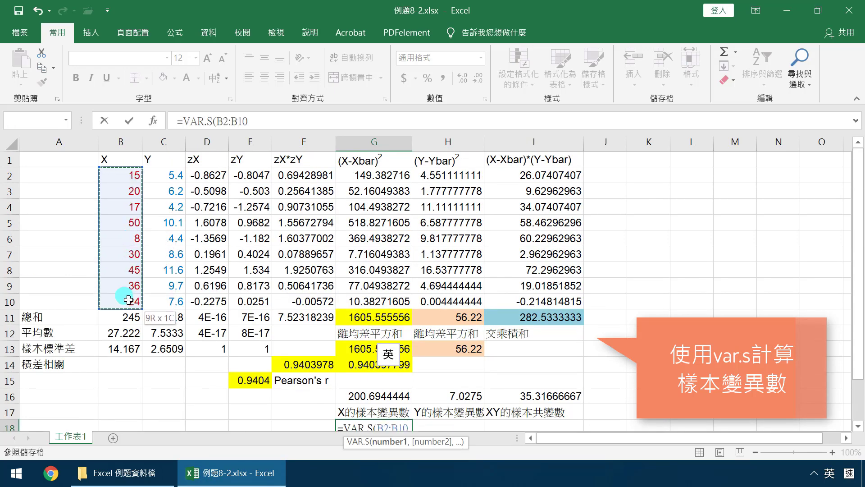
{"action": "type", "text": ")"}
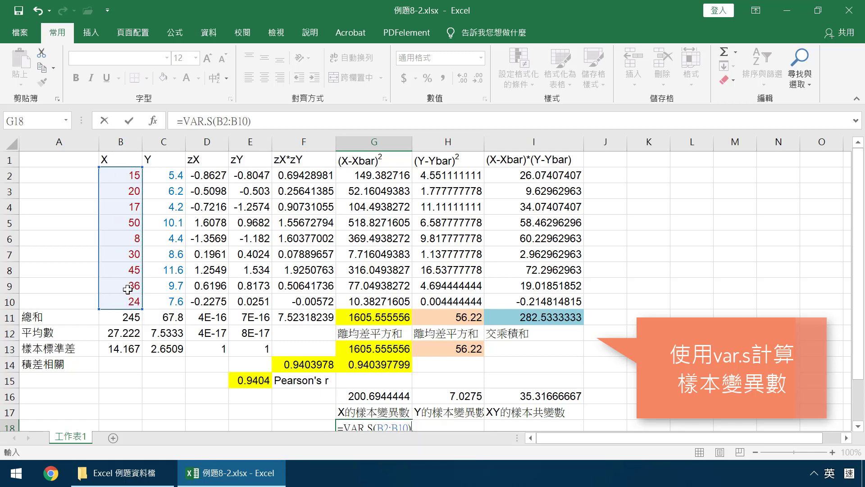
{"action": "key", "text": "Return"}
- Fill the two sample variance cells of X, G18 and G16, with the same light purple
{"action": "left_click", "coordinate": [367, 395]}
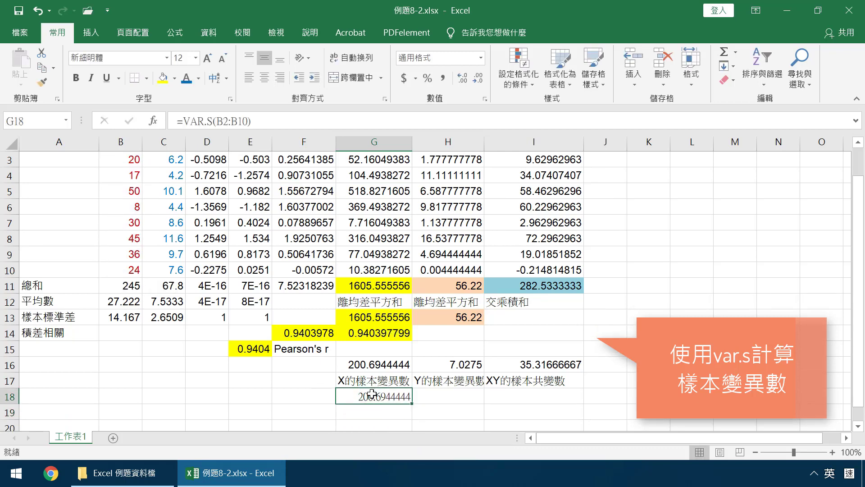
{"action": "left_click", "coordinate": [174, 79]}
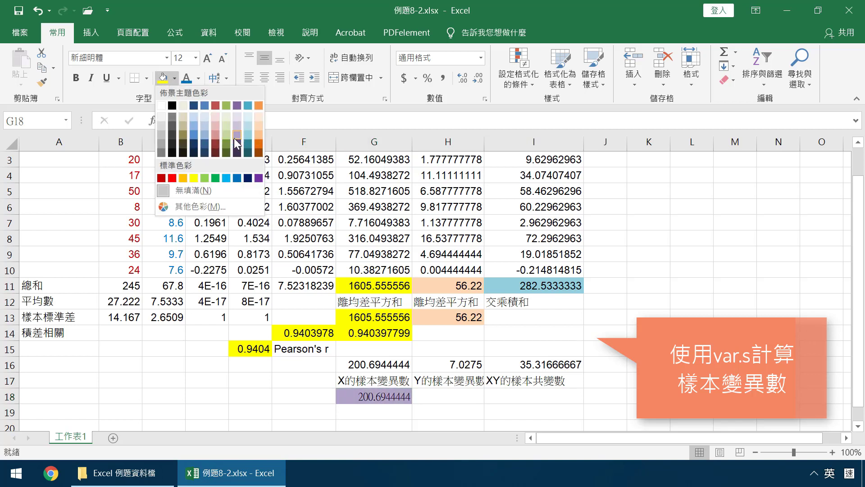
{"action": "left_click", "coordinate": [234, 138]}
{"action": "left_click", "coordinate": [361, 363]}
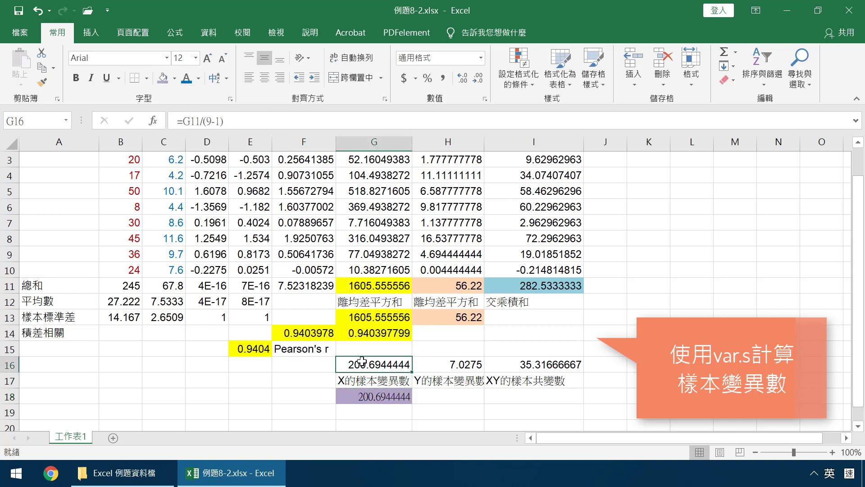
{"action": "left_click", "coordinate": [163, 78]}
- Calculate the sample variance of Y in cell H18 with =VAR.S(C2:C10)
{"action": "left_click", "coordinate": [439, 399]}
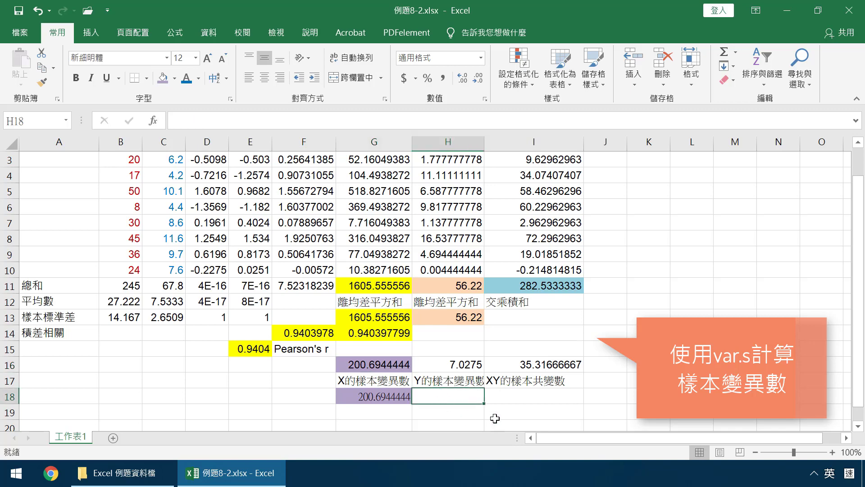
{"action": "type", "text": "="}
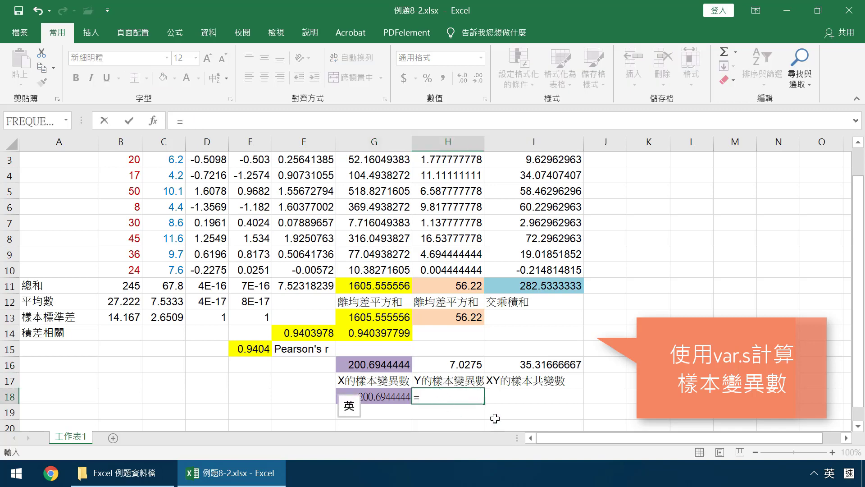
{"action": "type", "text": "va"}
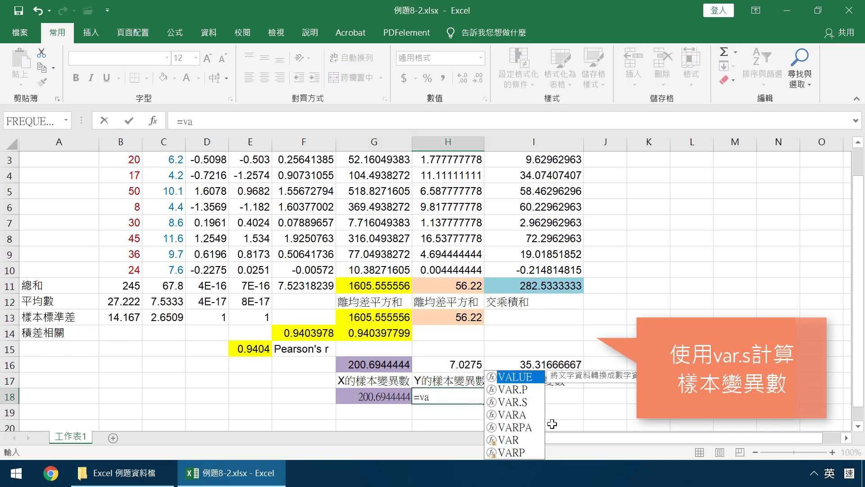
{"action": "double_click", "coordinate": [511, 402]}
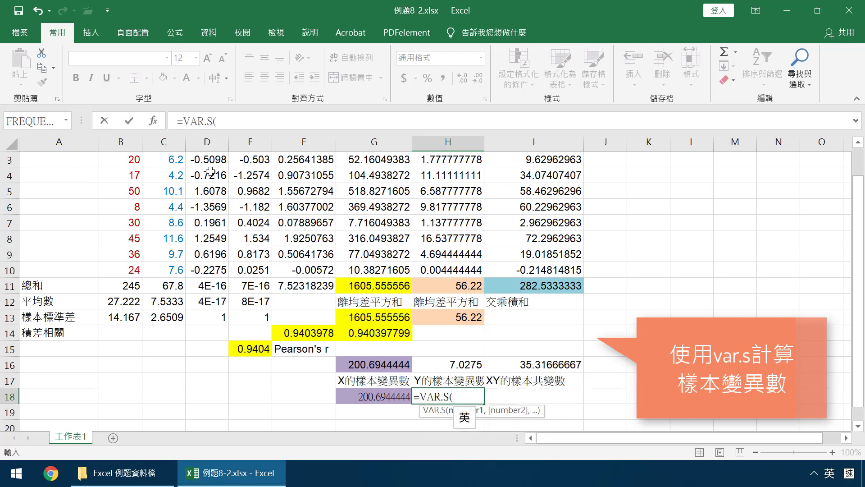
{"action": "scroll", "coordinate": [188, 206], "scroll_direction": "up", "scroll_amount": 1}
{"action": "left_click_drag", "start_coordinate": [170, 178], "coordinate": [163, 299]}
{"action": "scroll", "coordinate": [329, 327], "scroll_direction": "down", "scroll_amount": 2}
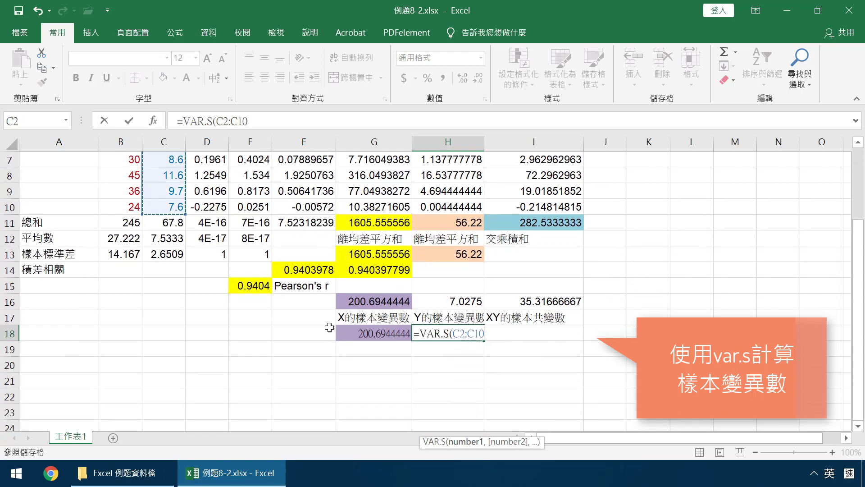
{"action": "type", "text": ")"}
{"action": "key", "text": "Return"}
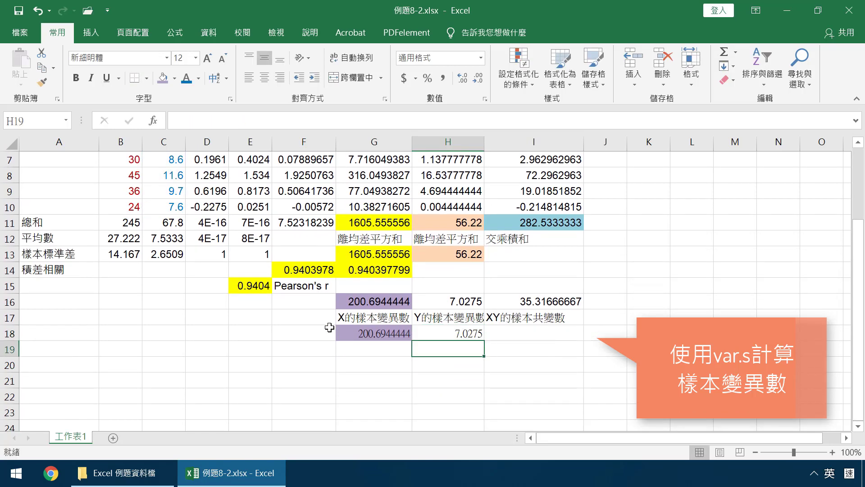
- Fill the two sample variance cells of Y, H18 and H16, with the same light red
{"action": "left_click", "coordinate": [457, 332]}
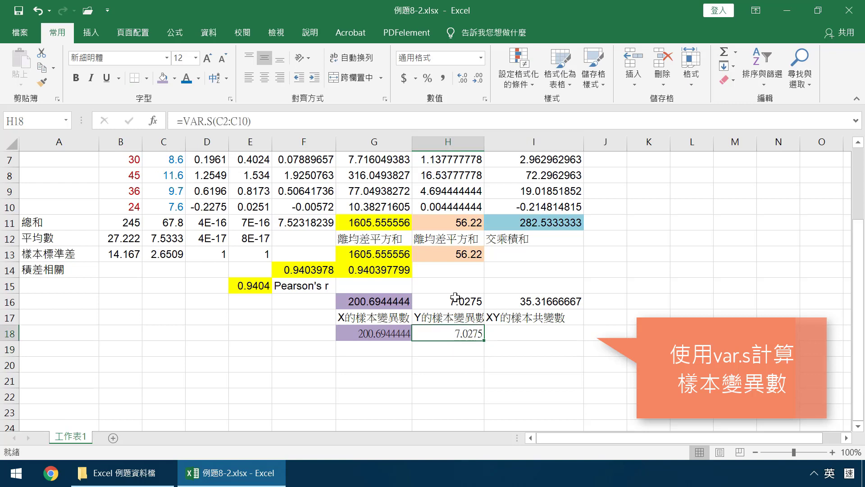
{"action": "left_click", "coordinate": [175, 80]}
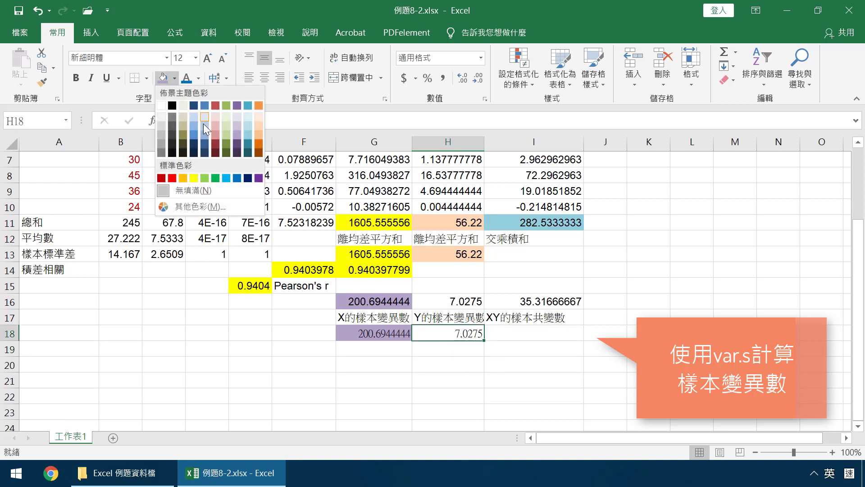
{"action": "left_click", "coordinate": [216, 135]}
{"action": "left_click", "coordinate": [448, 302]}
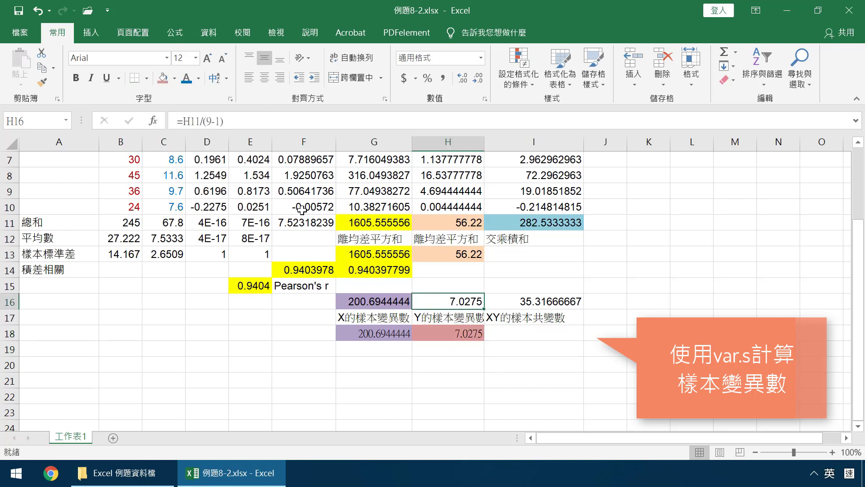
{"action": "left_click", "coordinate": [162, 77]}
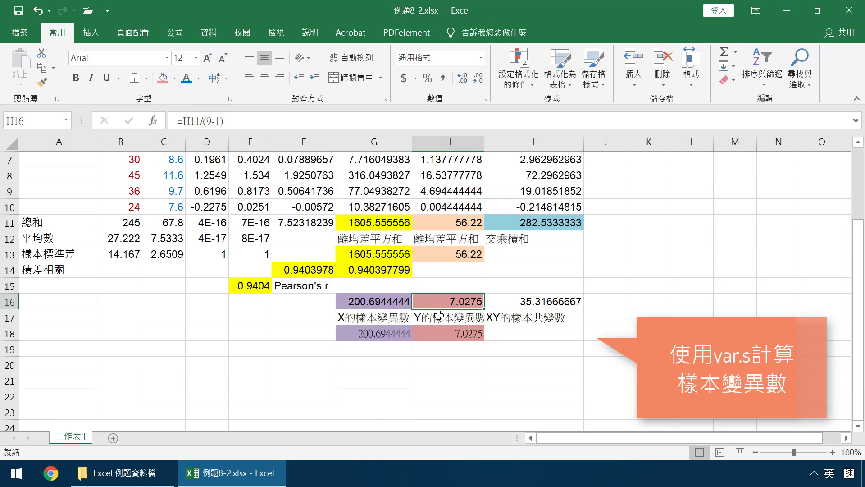
- Calculate the sample covariance of X and Y in cell I18 with =COVARIANCE.S(B2:B10,C2:C10)
{"action": "left_click", "coordinate": [526, 336]}
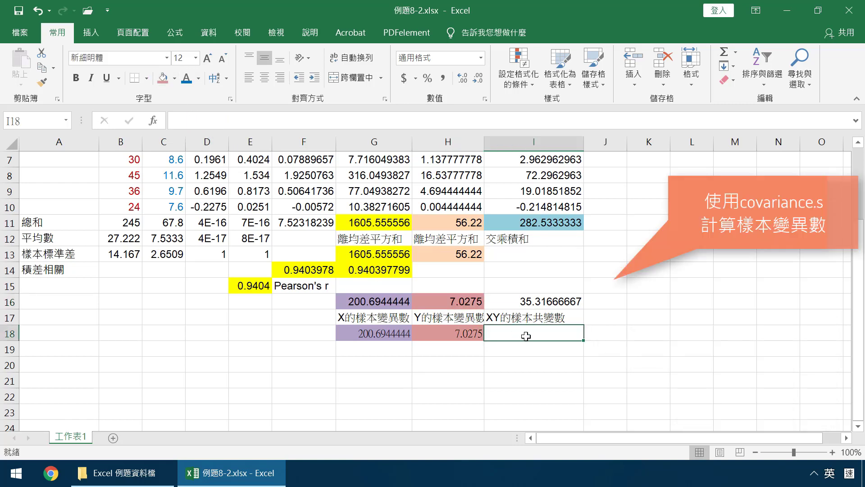
{"action": "type", "text": "=c"}
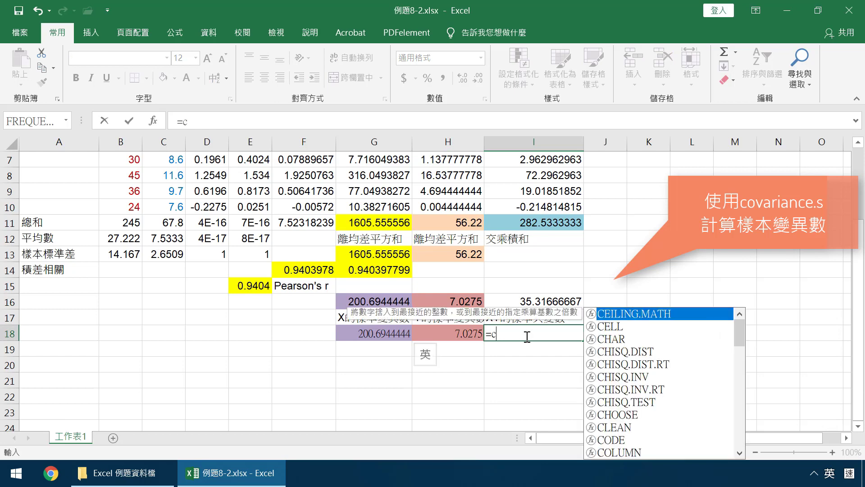
{"action": "type", "text": "ova"}
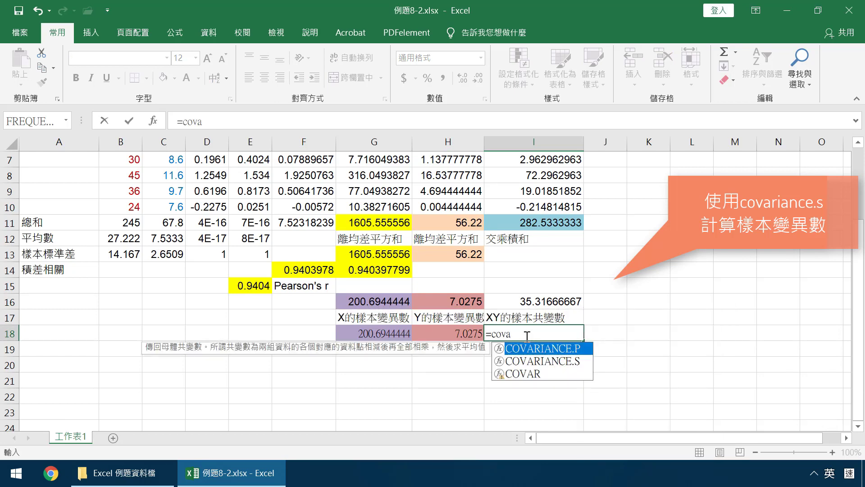
{"action": "double_click", "coordinate": [567, 362]}
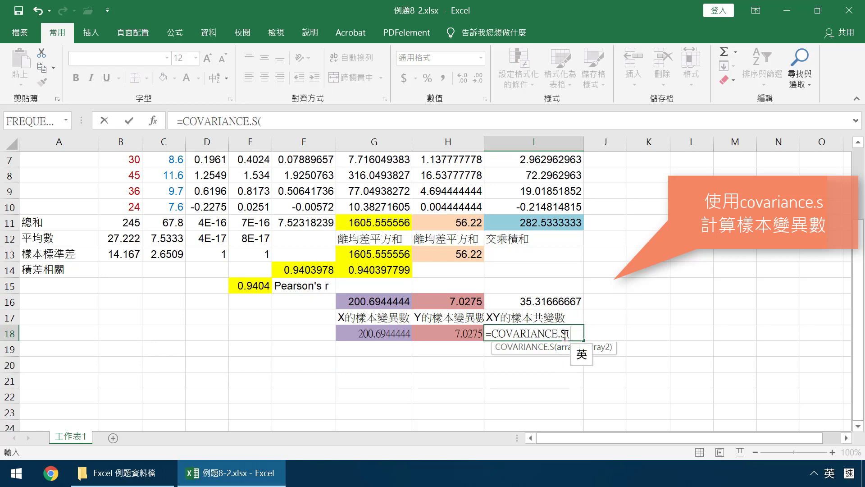
{"action": "scroll", "coordinate": [565, 336], "scroll_direction": "up", "scroll_amount": 2}
{"action": "left_click_drag", "start_coordinate": [135, 176], "coordinate": [121, 301]}
{"action": "scroll", "coordinate": [628, 363], "scroll_direction": "down", "scroll_amount": 2}
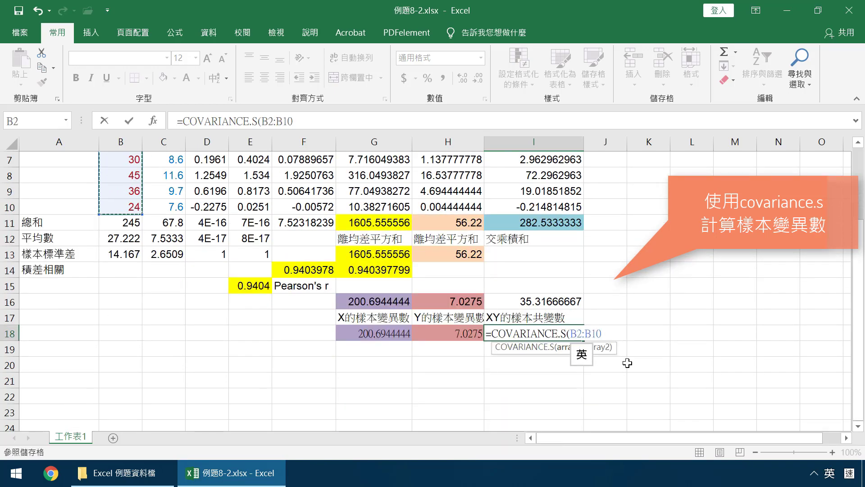
{"action": "type", "text": ","}
{"action": "scroll", "coordinate": [628, 363], "scroll_direction": "up", "scroll_amount": 2}
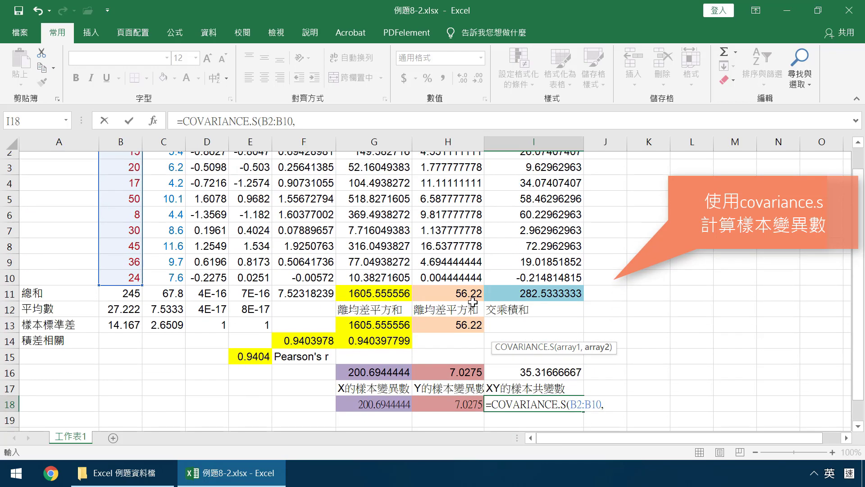
{"action": "left_click_drag", "start_coordinate": [174, 175], "coordinate": [169, 301]}
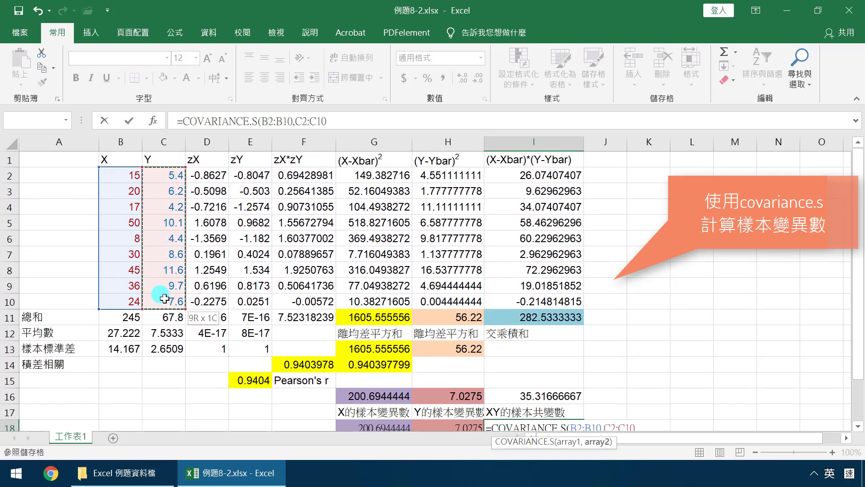
{"action": "scroll", "coordinate": [603, 354], "scroll_direction": "down", "scroll_amount": 2}
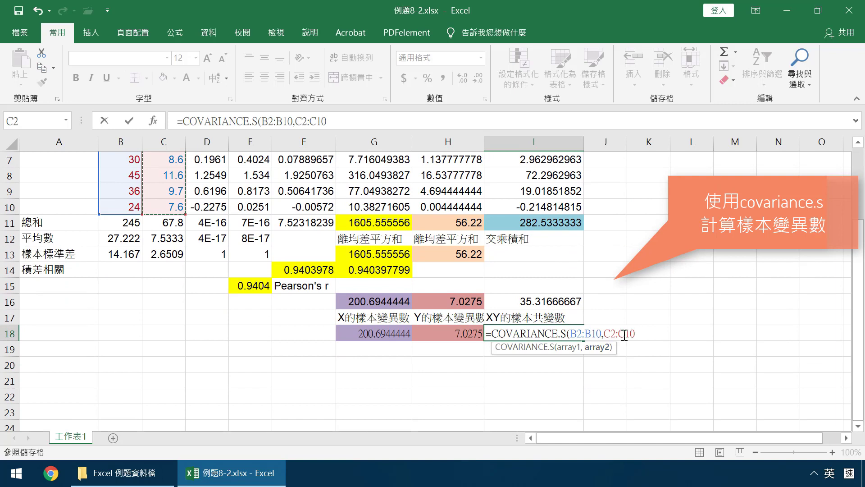
{"action": "type", "text": ")"}
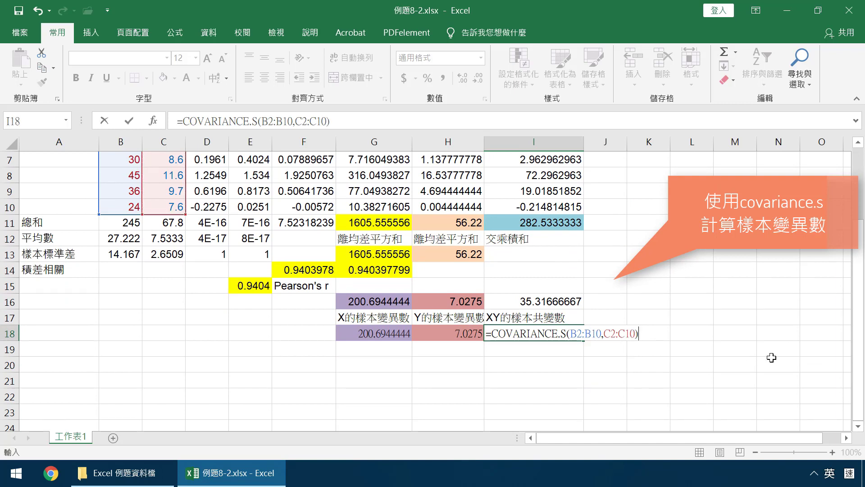
{"action": "key", "text": "Return"}
- Fill the two sample covariance cells, I18 and I16, with the same light green
{"action": "left_click", "coordinate": [548, 327]}
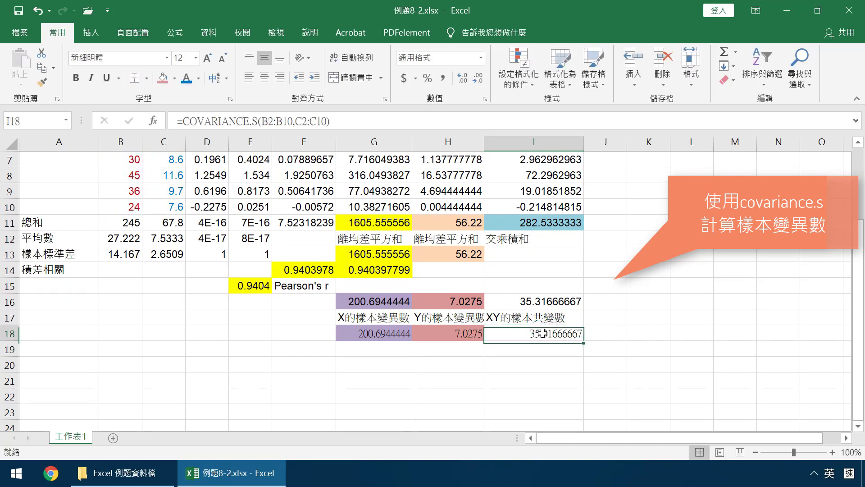
{"action": "left_click", "coordinate": [175, 78]}
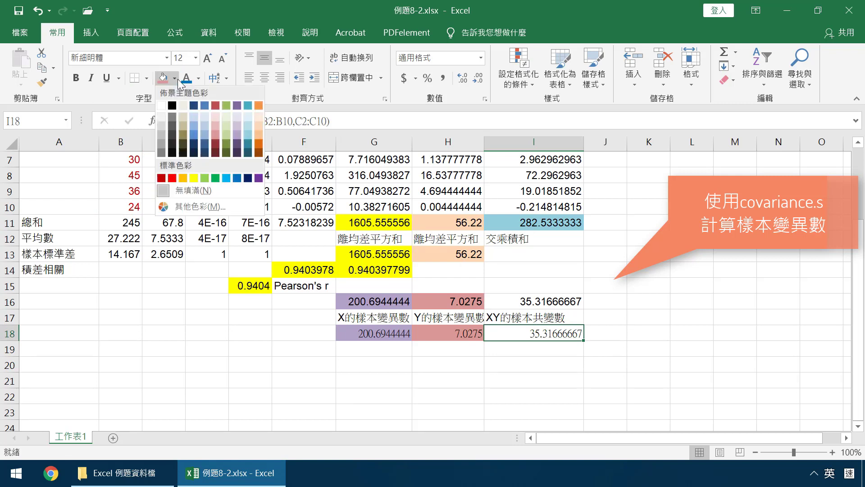
{"action": "left_click", "coordinate": [227, 137]}
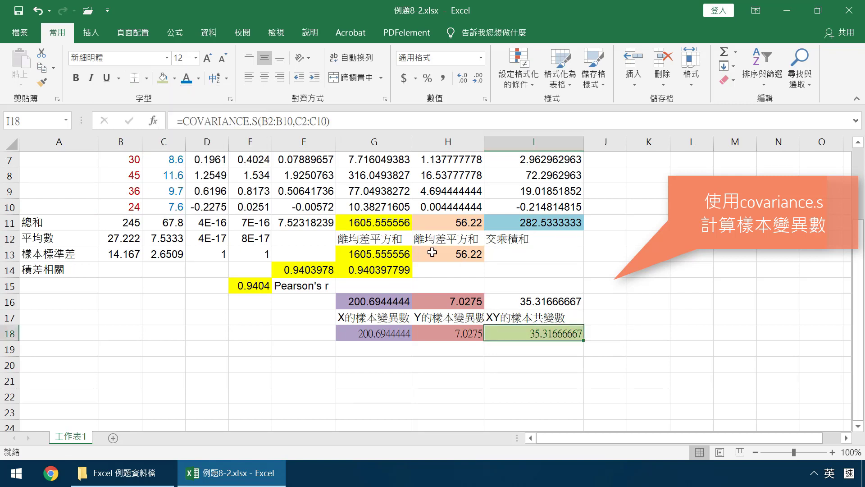
{"action": "left_click", "coordinate": [539, 299]}
{"action": "left_click", "coordinate": [164, 79]}
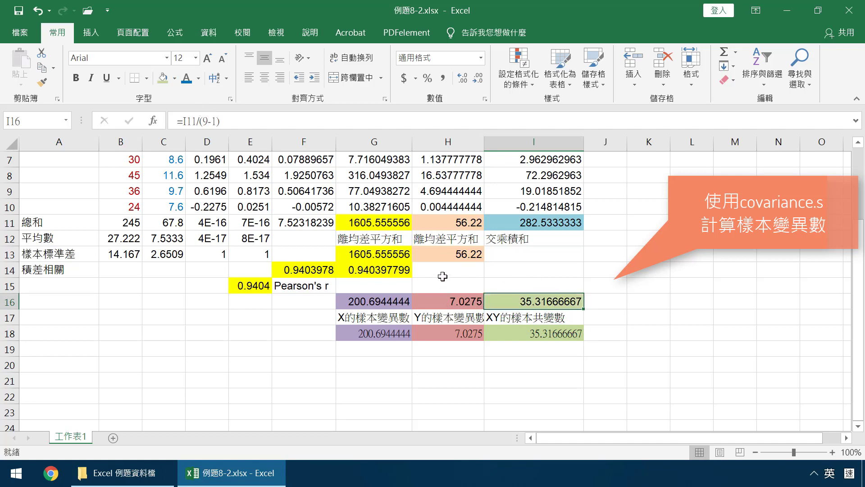
- Calculate Pearson's r in cell G15 from the sample covariance and variances with =I16/(G16*H16)^0.5
{"action": "left_click", "coordinate": [381, 287]}
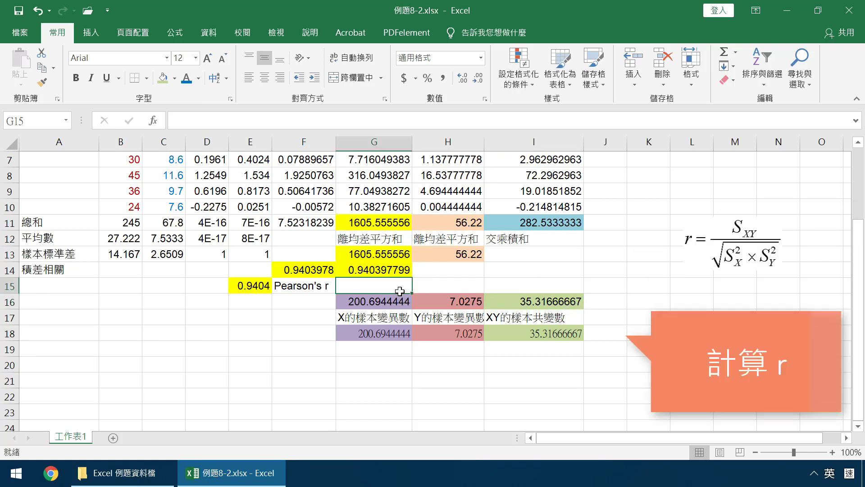
{"action": "type", "text": "="}
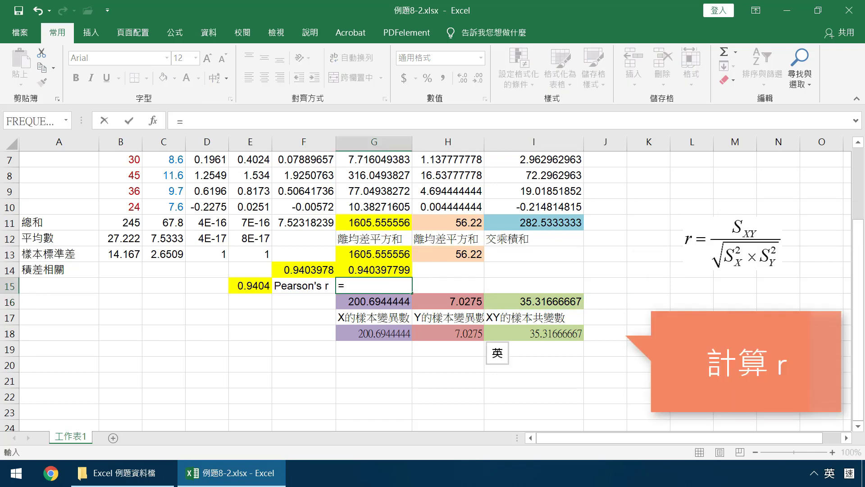
{"action": "left_click", "coordinate": [531, 301]}
{"action": "type", "text": "/"}
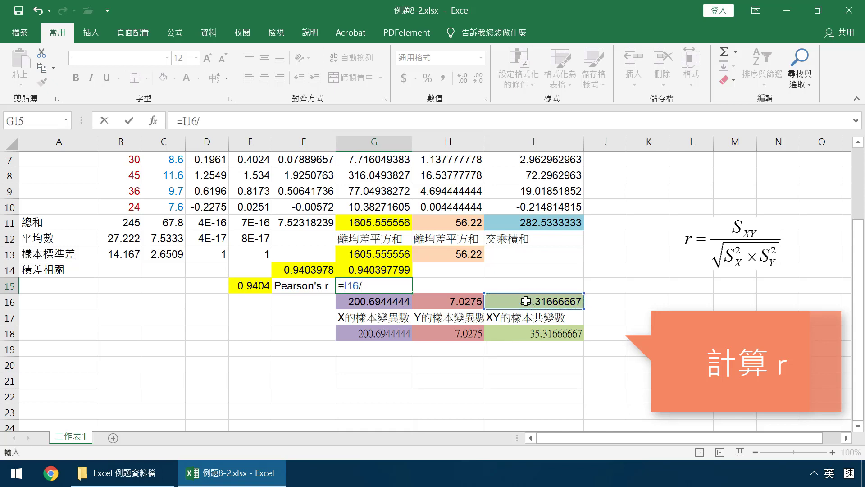
{"action": "type", "text": "("}
{"action": "left_click", "coordinate": [395, 299]}
{"action": "type", "text": "*"}
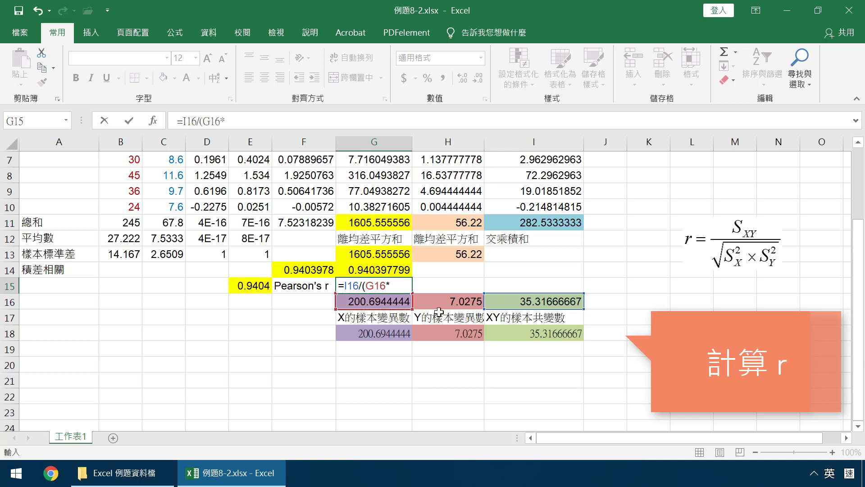
{"action": "left_click", "coordinate": [450, 301]}
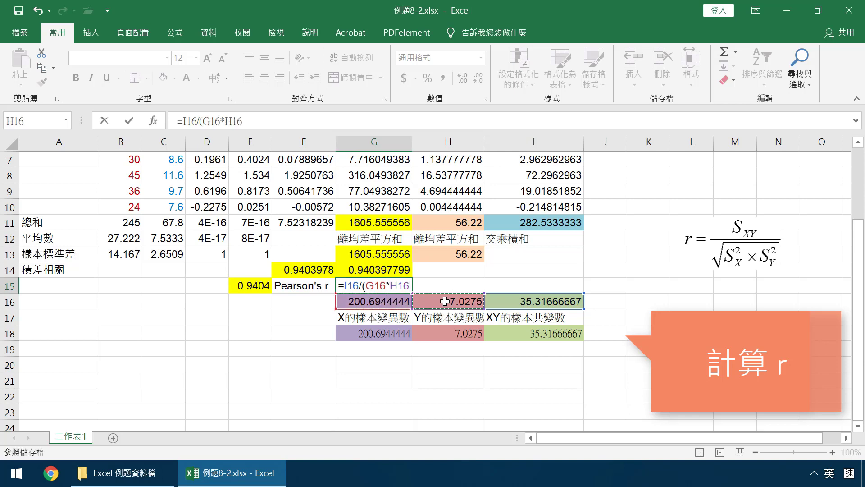
{"action": "type", "text": ")^.5"}
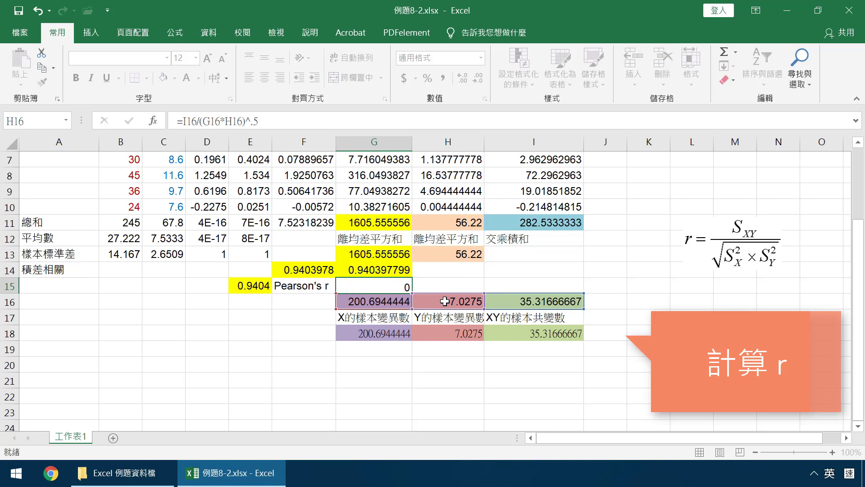
{"action": "key", "text": "Return"}
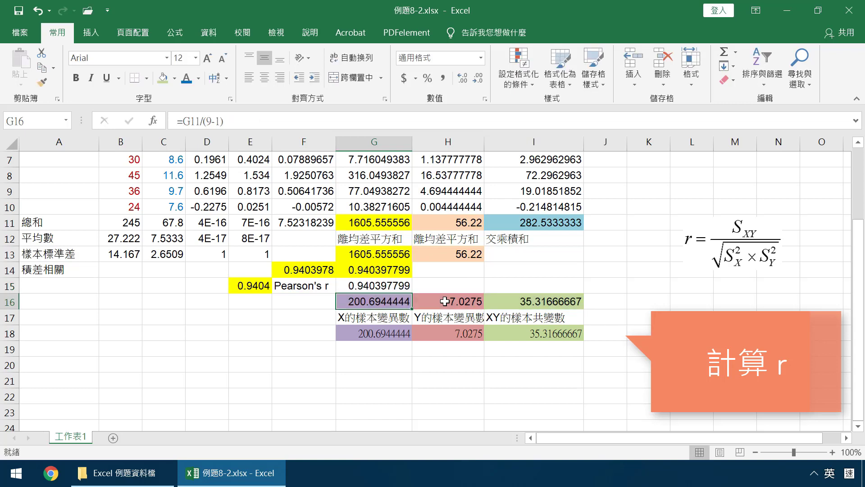
- Fill the Pearson's r result in cell G15 with yellow
{"action": "left_click", "coordinate": [382, 287]}
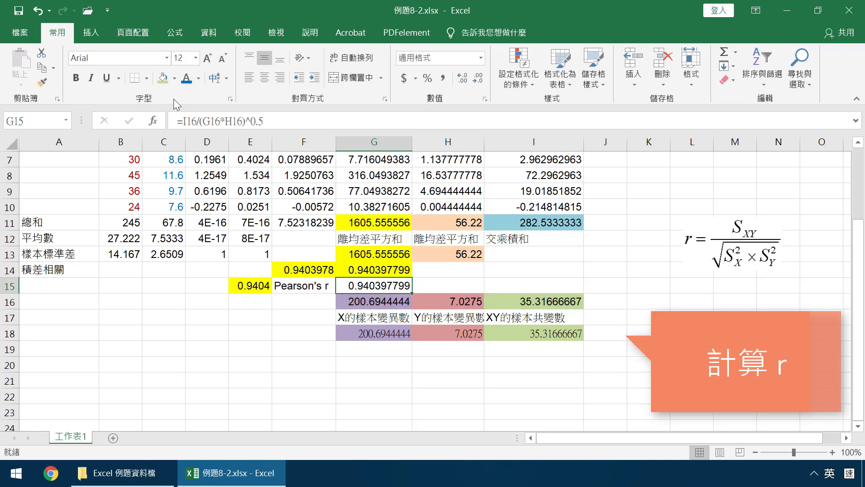
{"action": "left_click", "coordinate": [174, 78]}
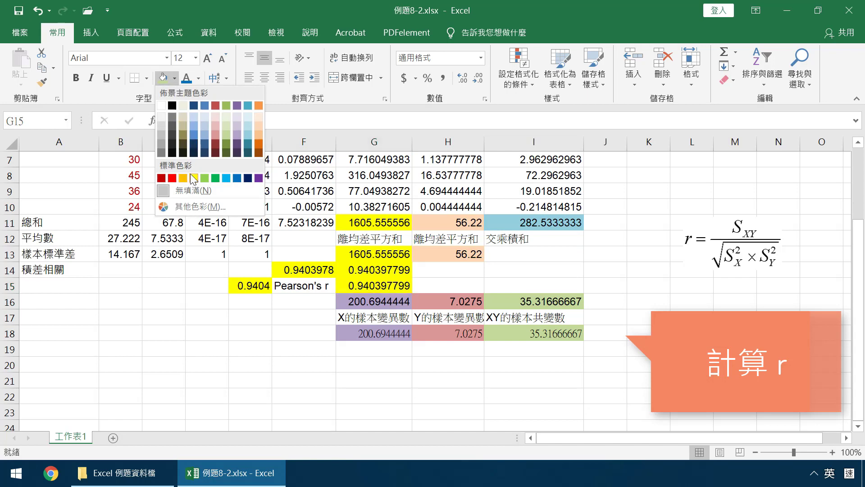
{"action": "left_click", "coordinate": [194, 178]}
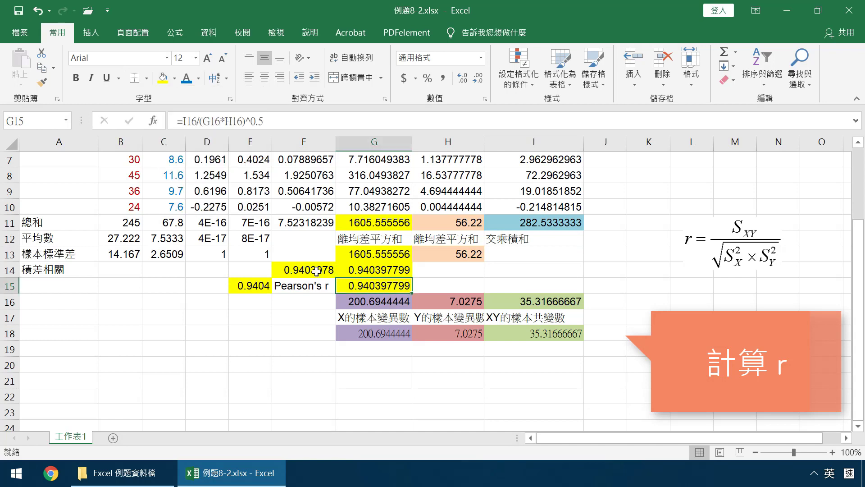
- Calculate the sample standard deviation of X in cell G19 as the square root of its variance with =G16^0.5
{"action": "left_click", "coordinate": [369, 353]}
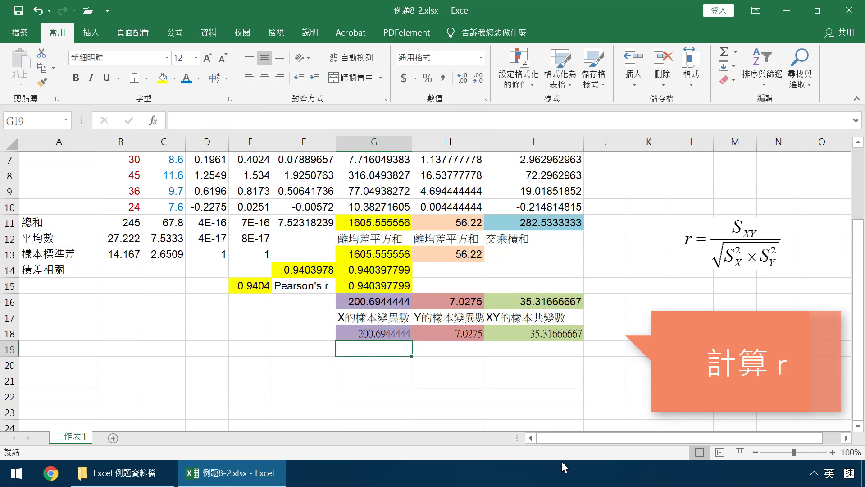
{"action": "type", "text": "="}
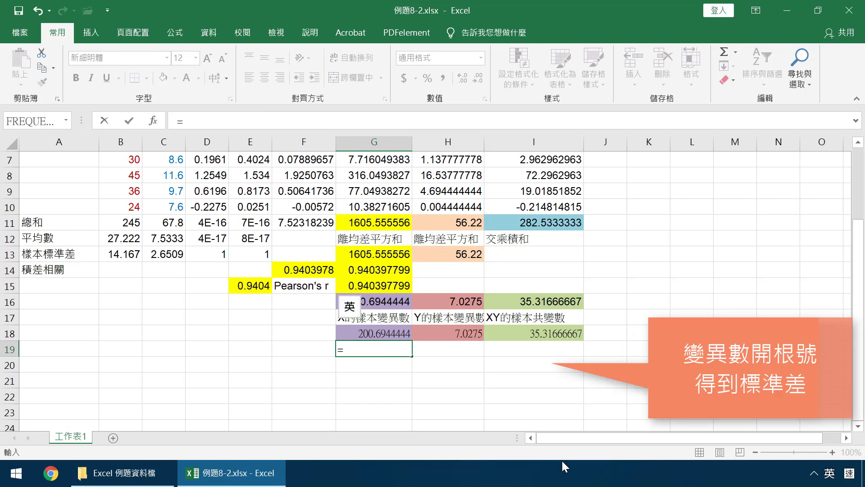
{"action": "left_click", "coordinate": [397, 302]}
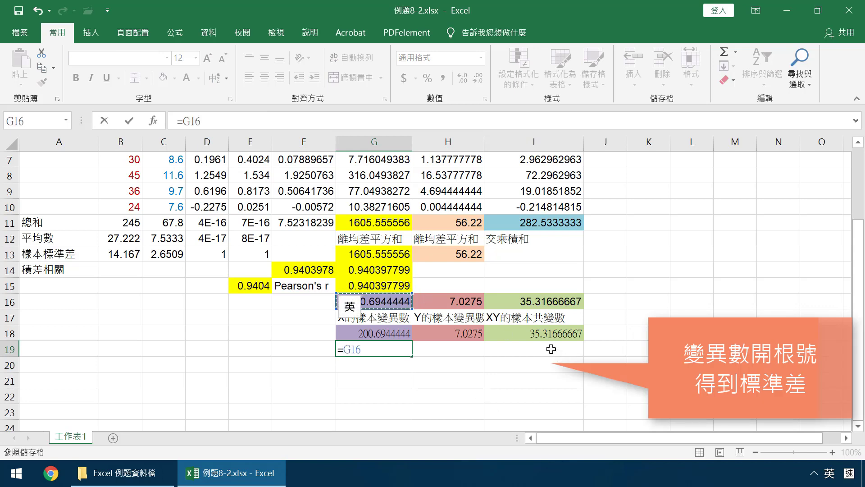
{"action": "type", "text": "^"}
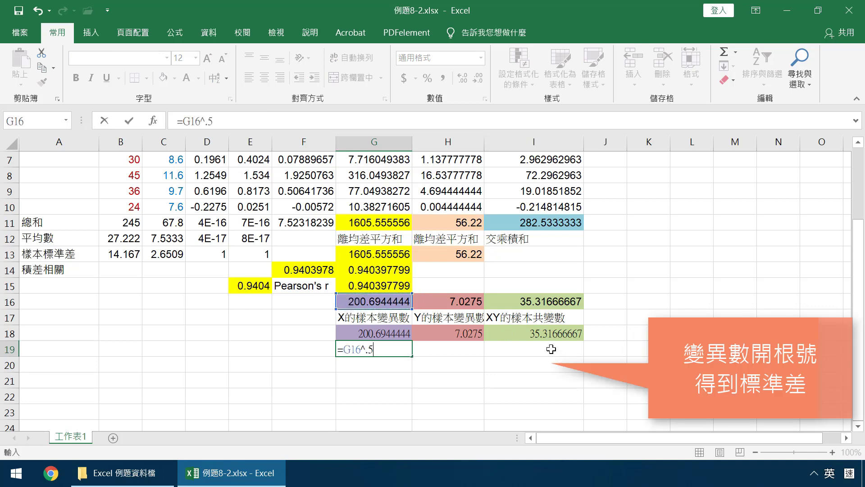
{"action": "type", "text": ".5"}
{"action": "key", "text": "Return"}
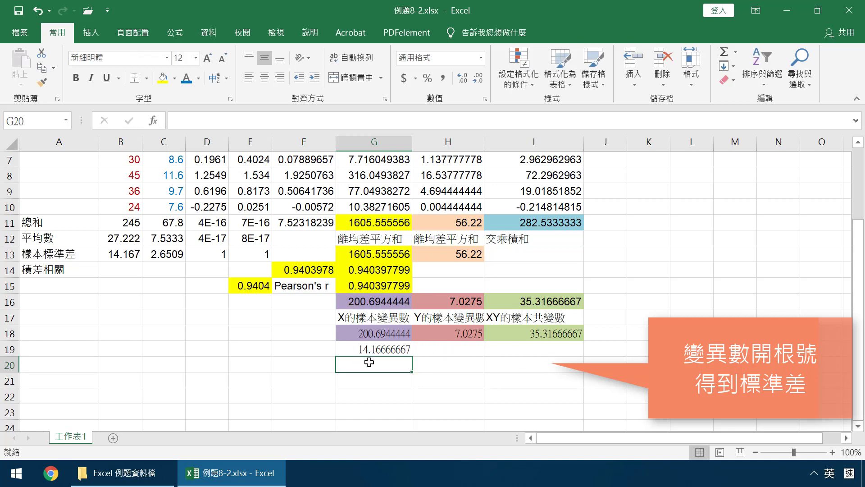
- Label the result in cell G20 as X的樣本標準差
{"action": "type", "text": "X"}
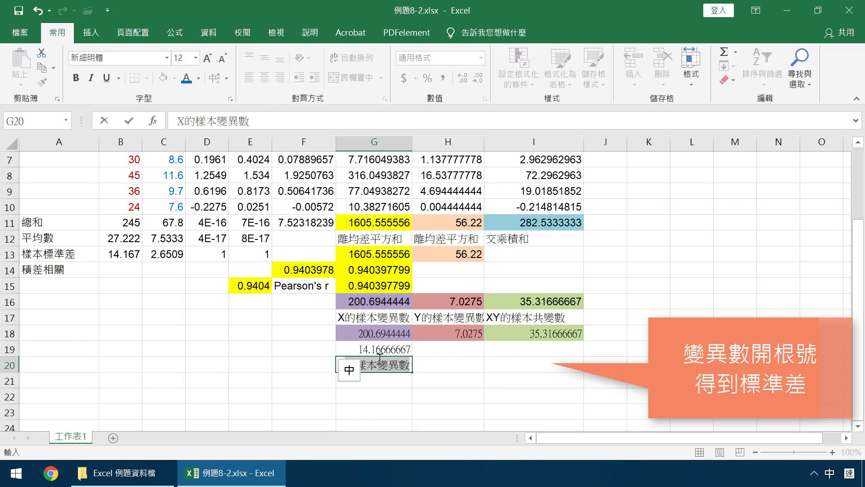
{"action": "type", "text": "的樣本杯"}
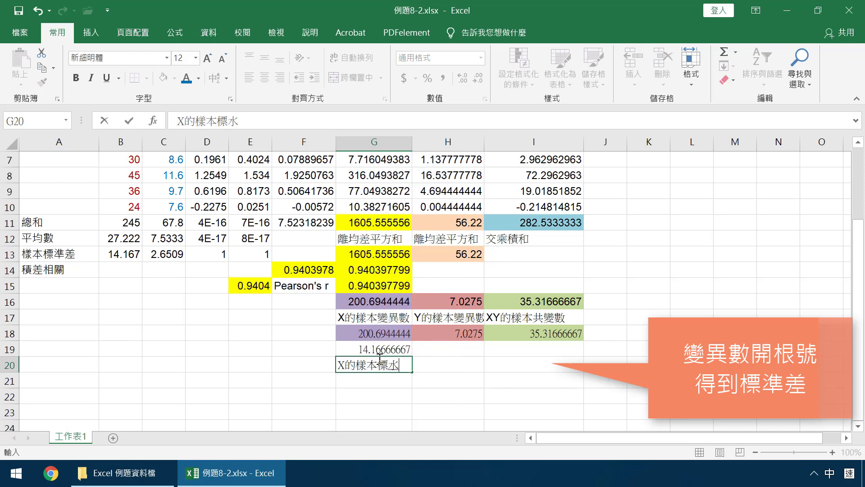
{"action": "type", "text": "準差"}
{"action": "key", "text": "ctrl+Return"}
{"action": "key", "text": "Return"}
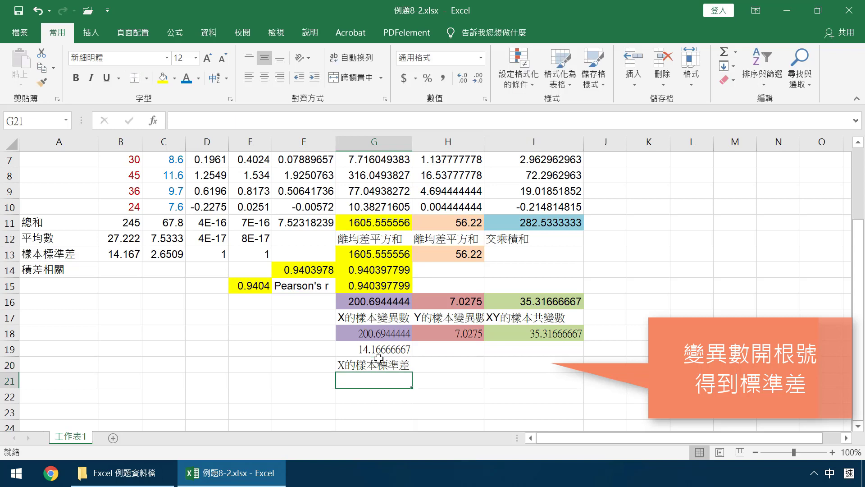
- Calculate the sample standard deviation of Y in cell H19 as the square root of its variance with =H16^0.5
{"action": "left_click", "coordinate": [444, 348]}
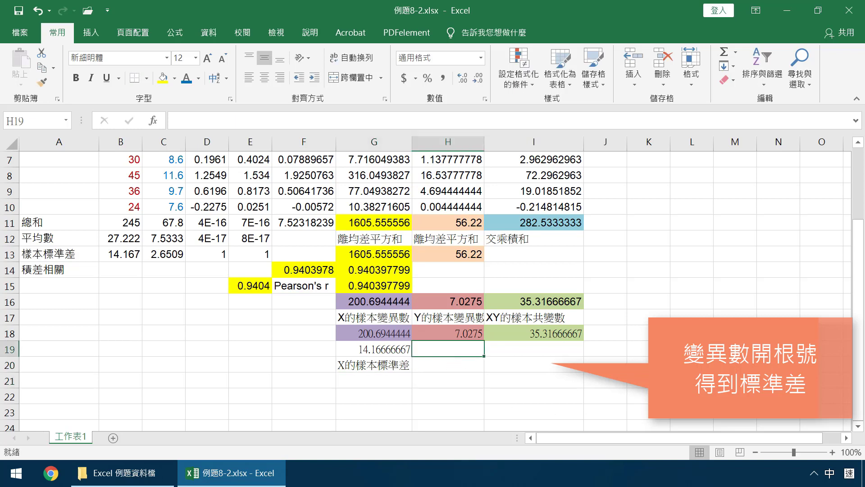
{"action": "type", "text": "="}
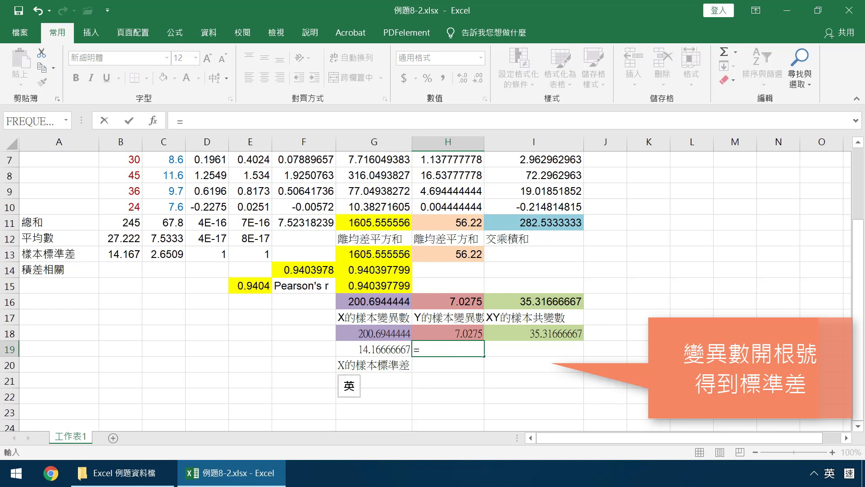
{"action": "left_click", "coordinate": [455, 299]}
{"action": "type", "text": "^"}
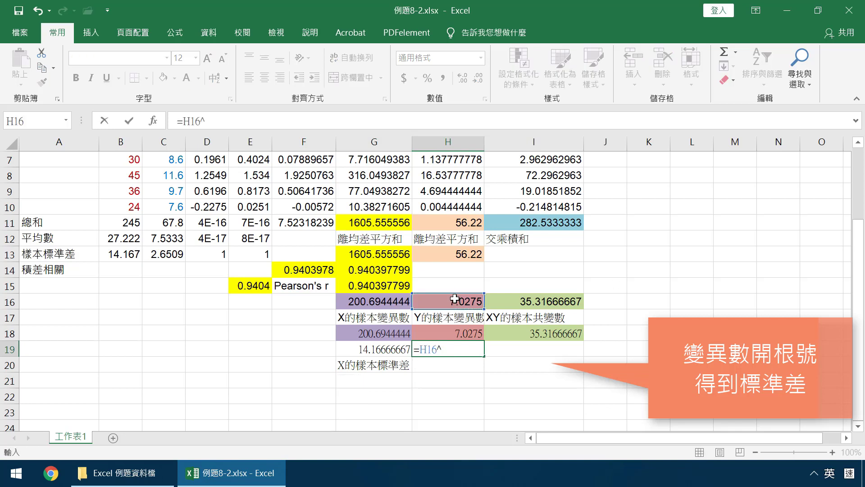
{"action": "type", "text": ".5"}
{"action": "key", "text": "Return"}
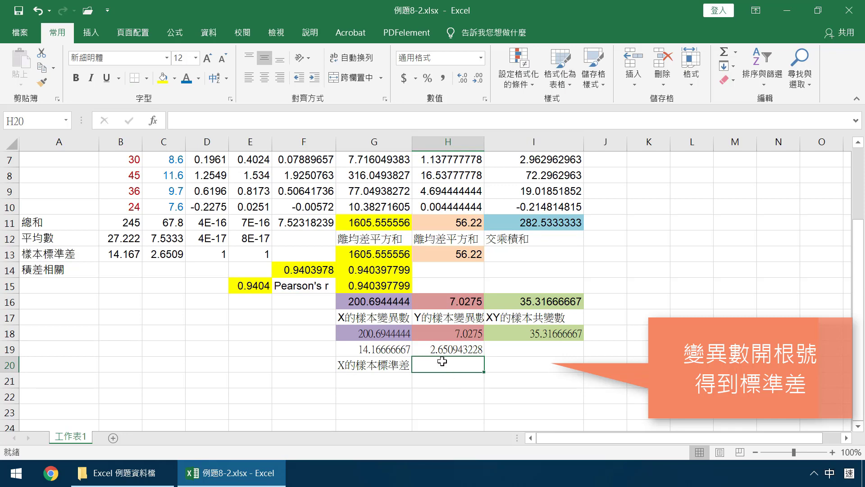
- Label the result in cell H20 as Y的樣本標準差
{"action": "type", "text": "Y的樣本"}
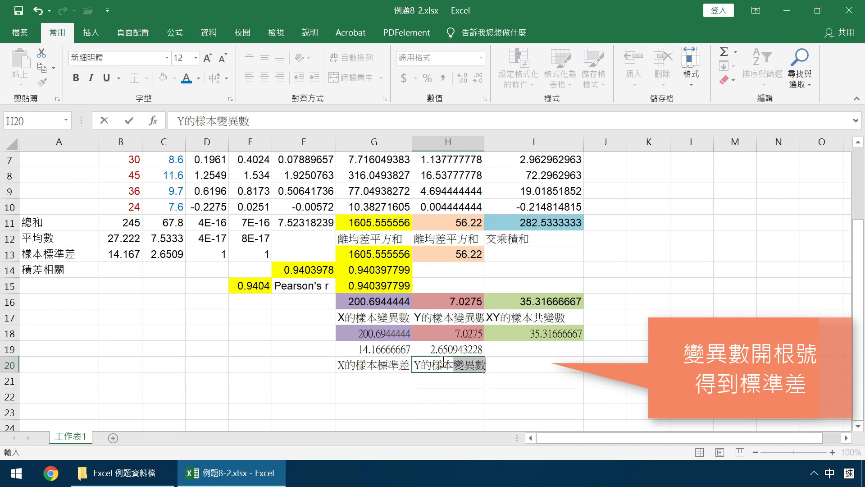
{"action": "type", "text": "標準廿"}
{"action": "key", "text": "Return"}
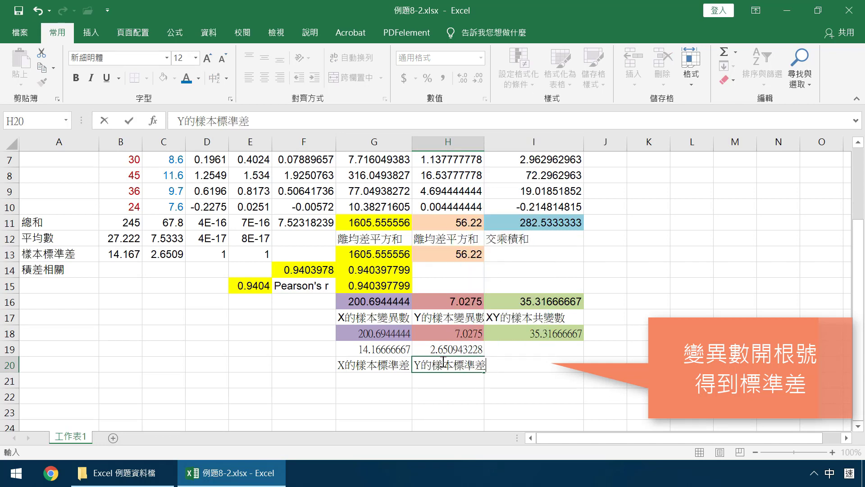
{"action": "key", "text": "Return"}
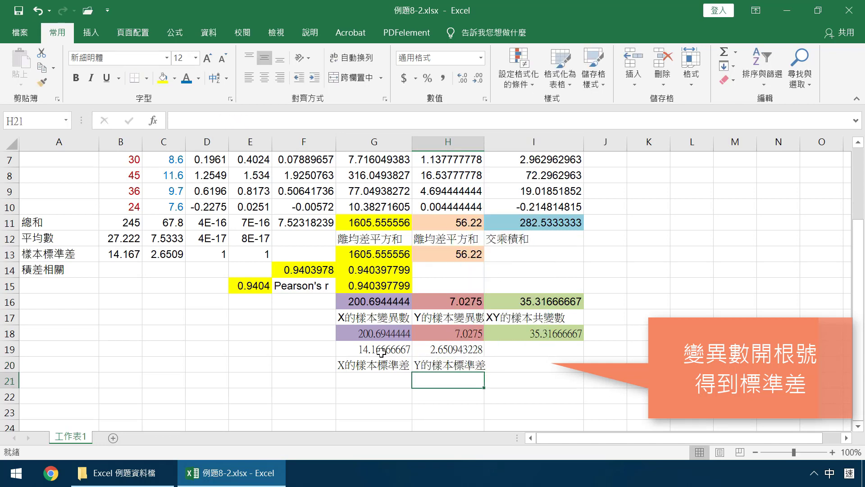
- Calculate the sample standard deviation of X in cell G21 with =STDEV.S(B2:B10)
{"action": "left_click", "coordinate": [383, 381]}
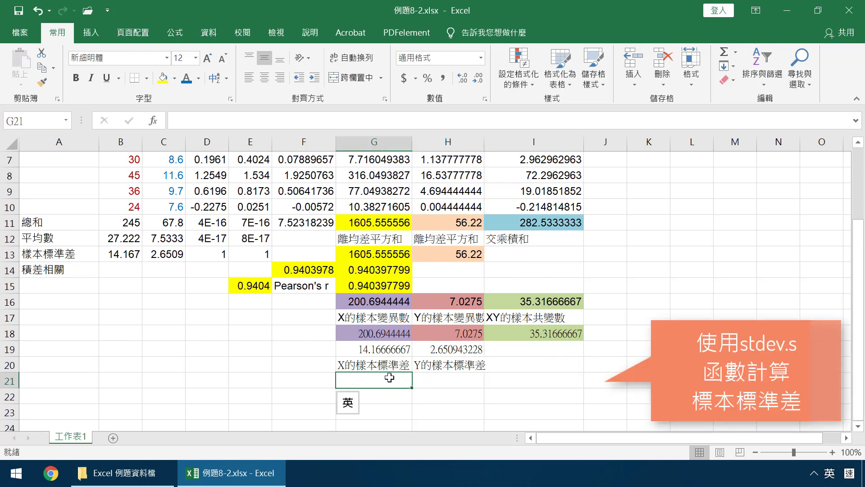
{"action": "type", "text": "=stdev"}
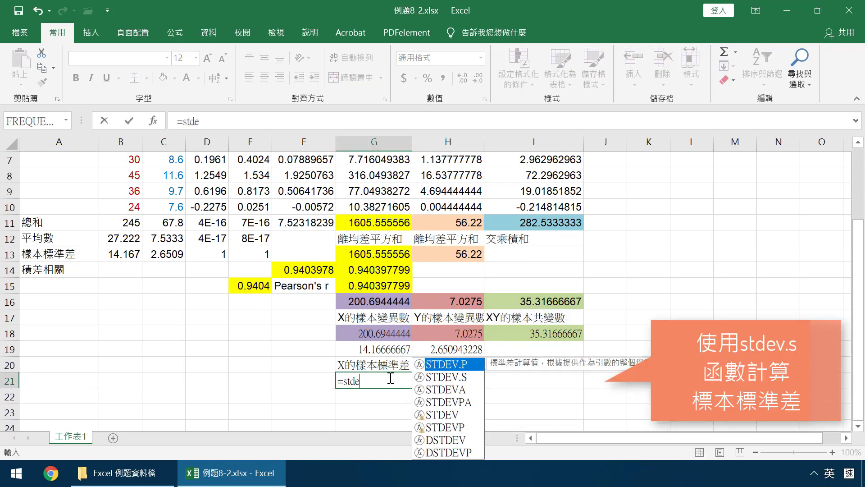
{"action": "double_click", "coordinate": [468, 377]}
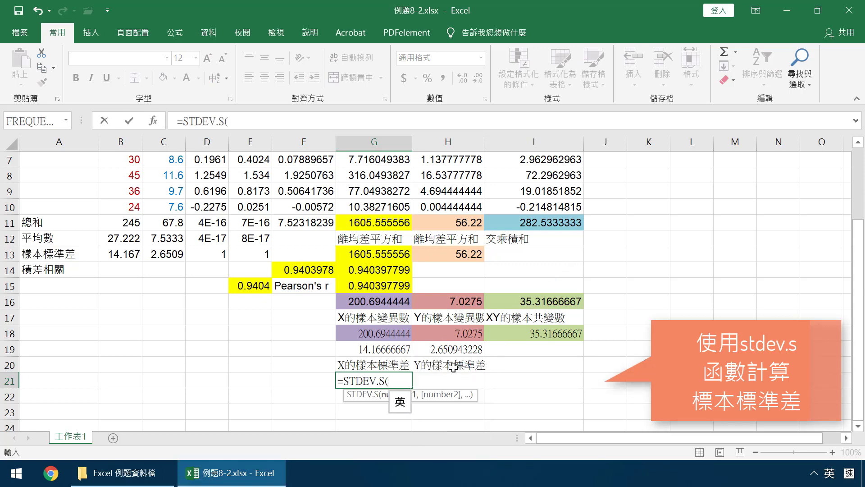
{"action": "scroll", "coordinate": [225, 218], "scroll_direction": "up", "scroll_amount": 2}
{"action": "left_click_drag", "start_coordinate": [133, 176], "coordinate": [131, 301]}
{"action": "scroll", "coordinate": [274, 281], "scroll_direction": "down", "scroll_amount": 2}
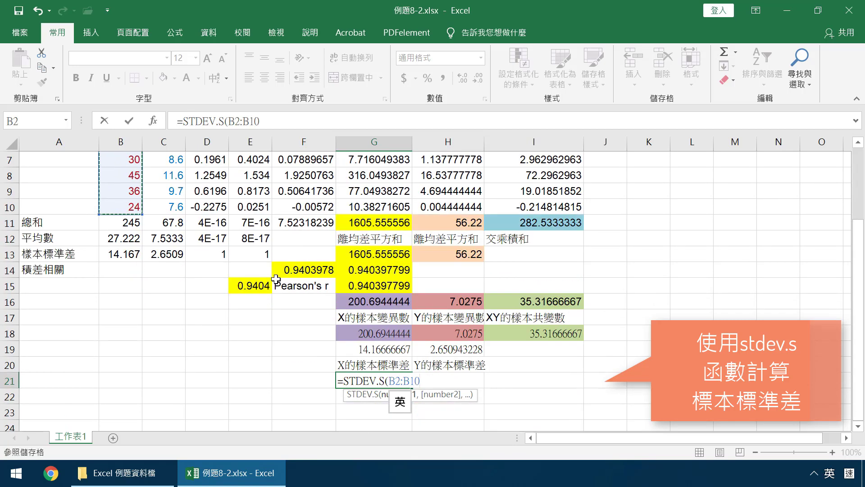
{"action": "type", "text": ")"}
{"action": "key", "text": "Return"}
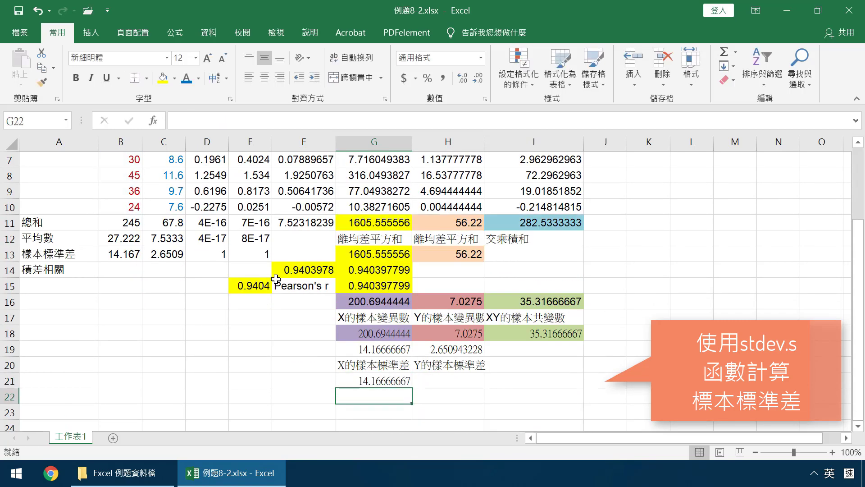
- Fill the two sample standard deviation cells of X, G21 and G19, with the same tan
{"action": "left_click", "coordinate": [392, 380]}
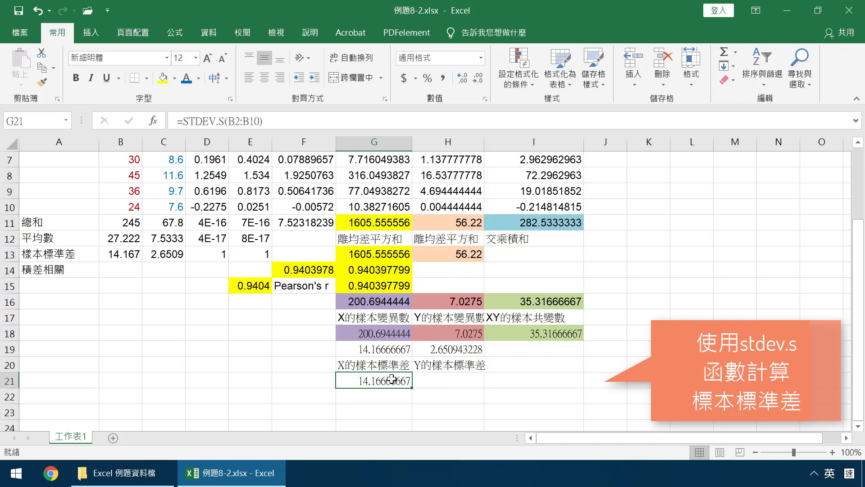
{"action": "left_click", "coordinate": [174, 79]}
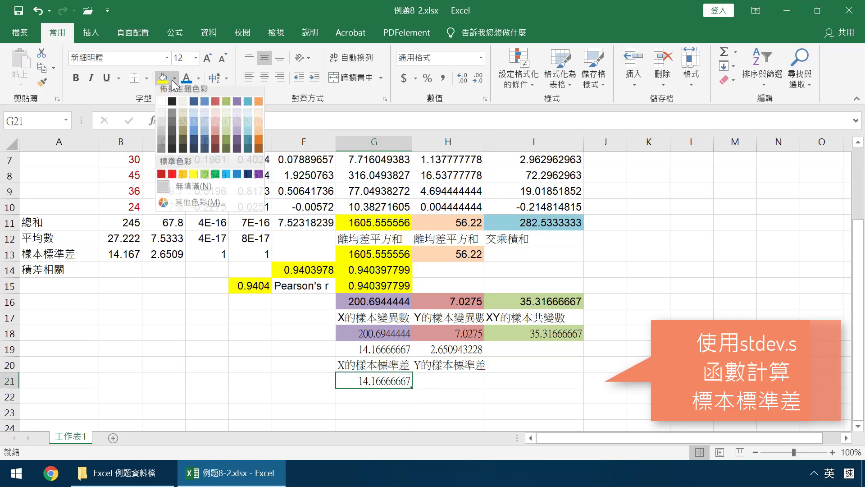
{"action": "left_click", "coordinate": [183, 126]}
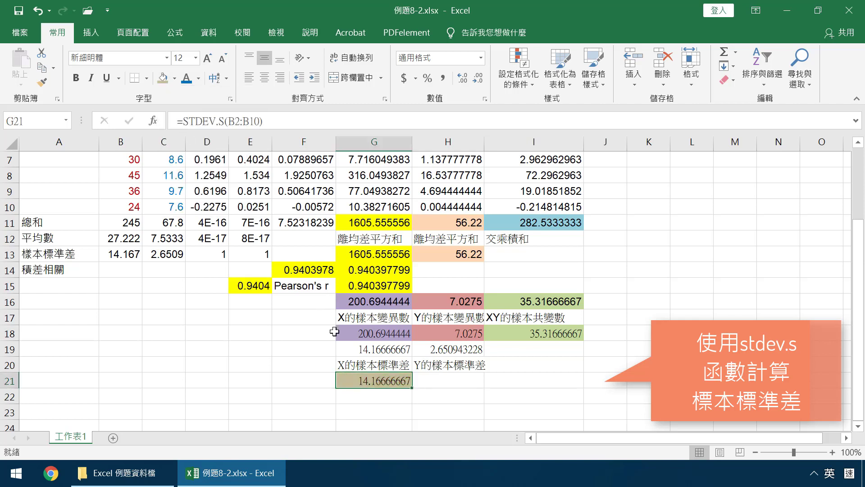
{"action": "left_click", "coordinate": [365, 350]}
{"action": "left_click", "coordinate": [163, 78]}
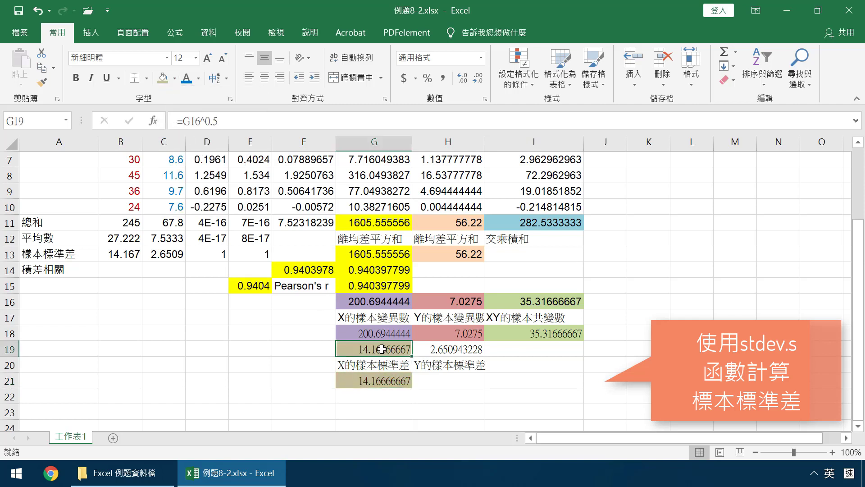
- Calculate the sample standard deviation of Y in cell H21 with =STDEV.S(C2:C10)
{"action": "left_click", "coordinate": [431, 378]}
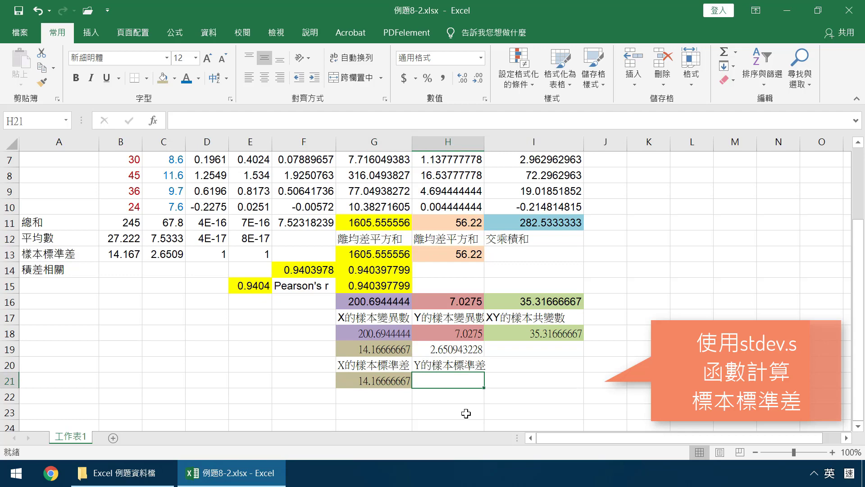
{"action": "type", "text": "=stdev"}
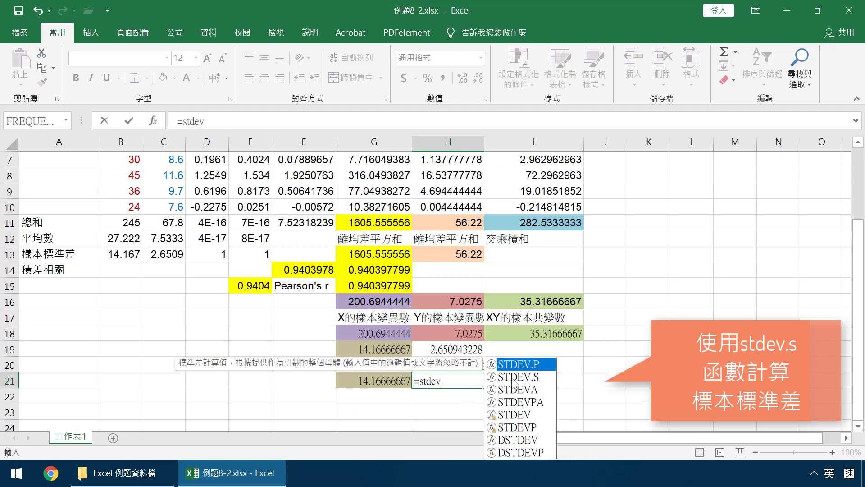
{"action": "double_click", "coordinate": [507, 382]}
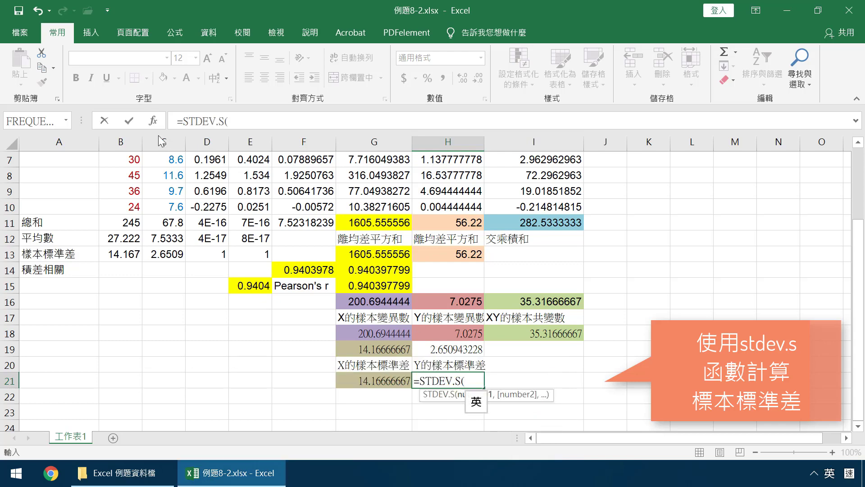
{"action": "scroll", "coordinate": [191, 192], "scroll_direction": "up", "scroll_amount": 2}
{"action": "left_click_drag", "start_coordinate": [175, 177], "coordinate": [174, 301]}
{"action": "scroll", "coordinate": [468, 327], "scroll_direction": "down", "scroll_amount": 3}
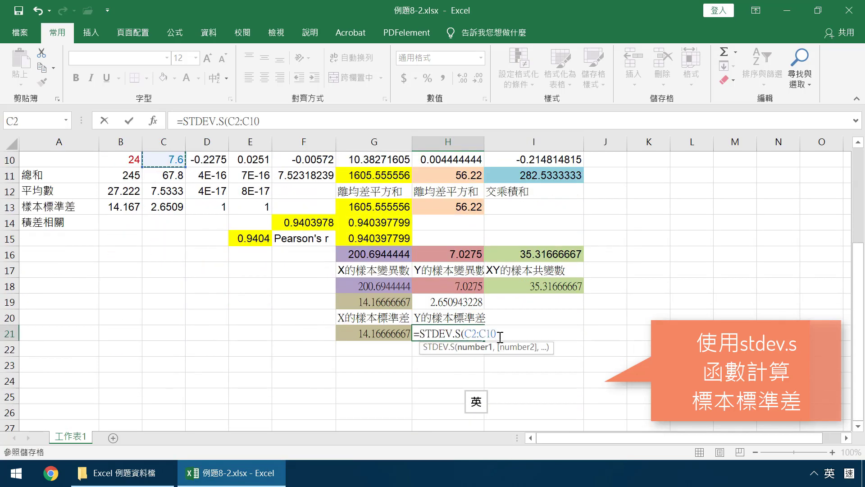
{"action": "key", "text": "Return"}
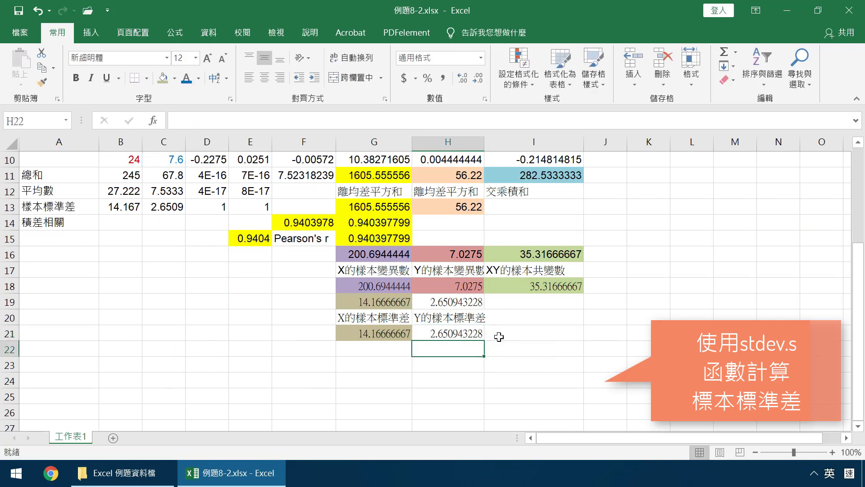
- Fill the two sample standard deviation cells of Y, H21 and H19, with the same blue
{"action": "left_click", "coordinate": [459, 336]}
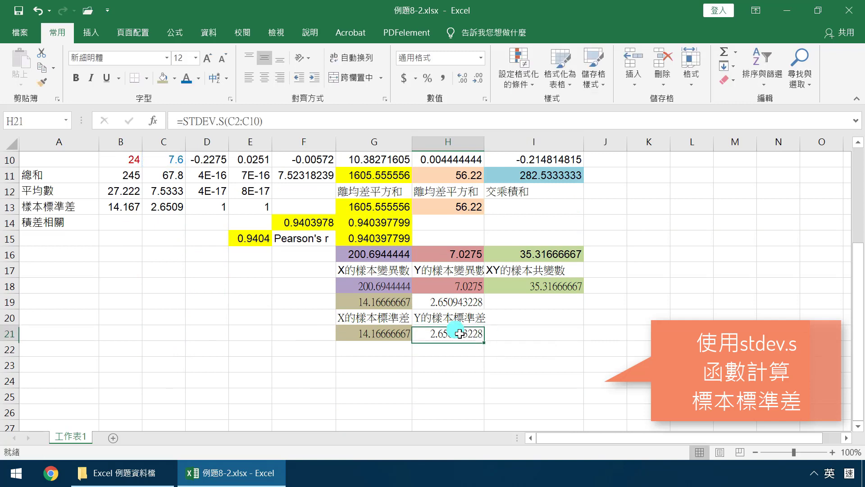
{"action": "left_click", "coordinate": [174, 78]}
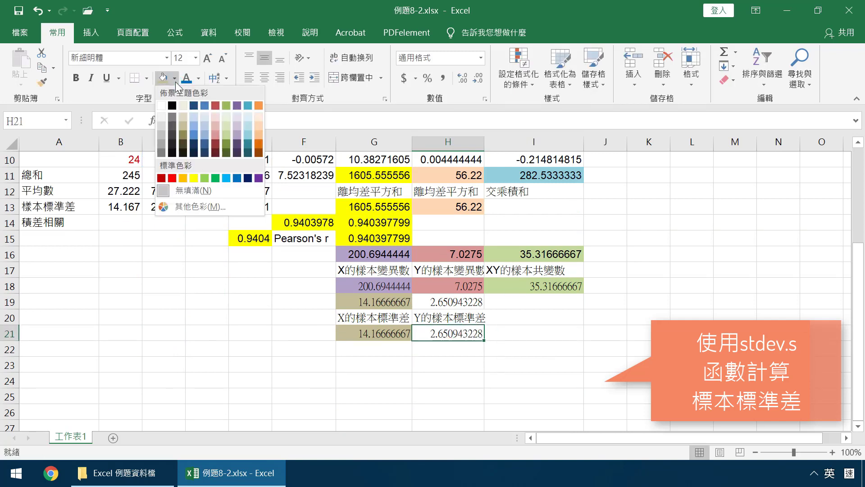
{"action": "left_click", "coordinate": [194, 134]}
{"action": "left_click", "coordinate": [437, 303]}
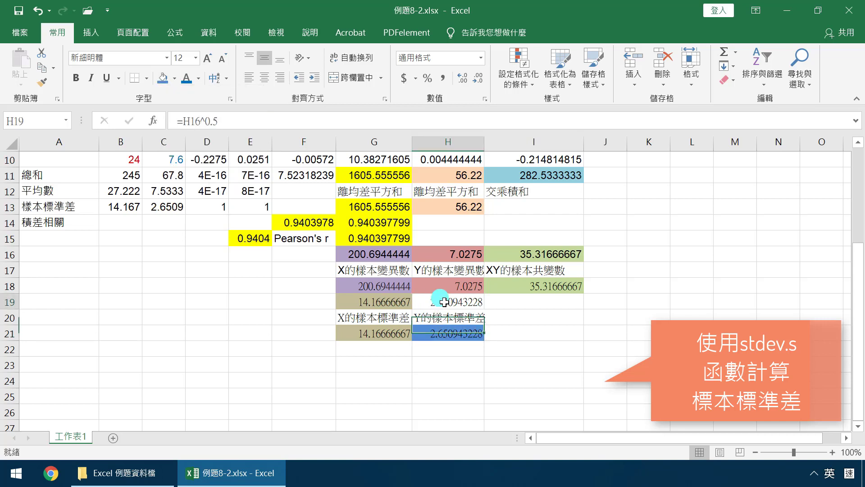
{"action": "left_click", "coordinate": [162, 79]}
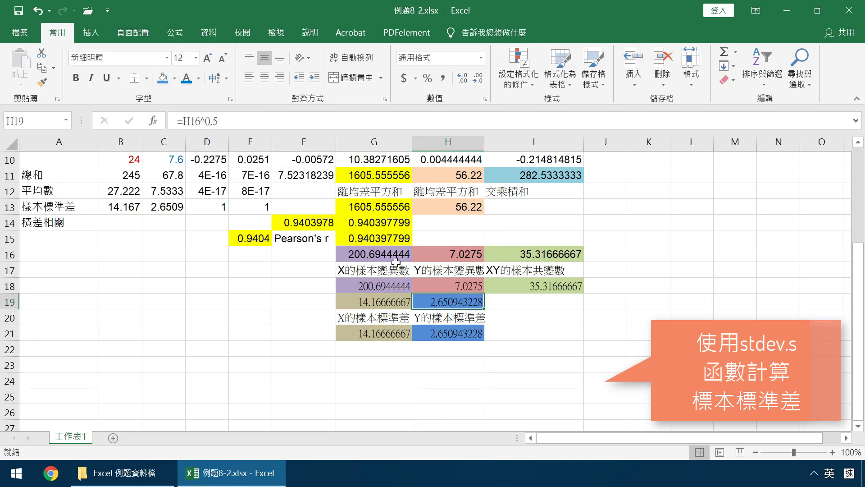
- Calculate Pearson's r in cell H15 as the covariance divided by the product of the standard deviations, with =I18/(G21*H21)
{"action": "left_click", "coordinate": [422, 239]}
{"action": "scroll", "coordinate": [422, 239], "scroll_direction": "up", "scroll_amount": 1}
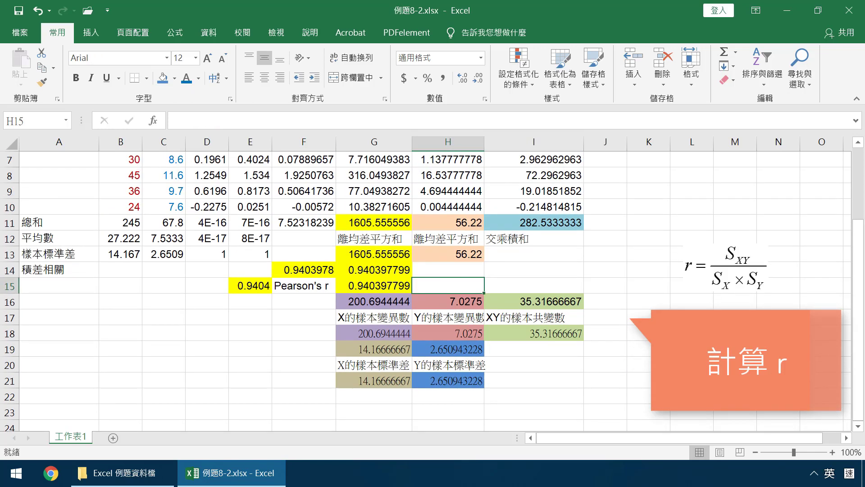
{"action": "type", "text": "="}
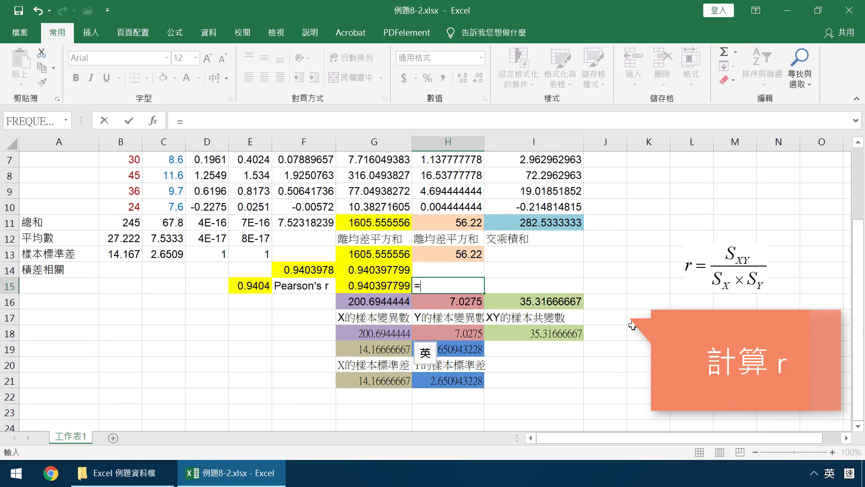
{"action": "left_click", "coordinate": [535, 334]}
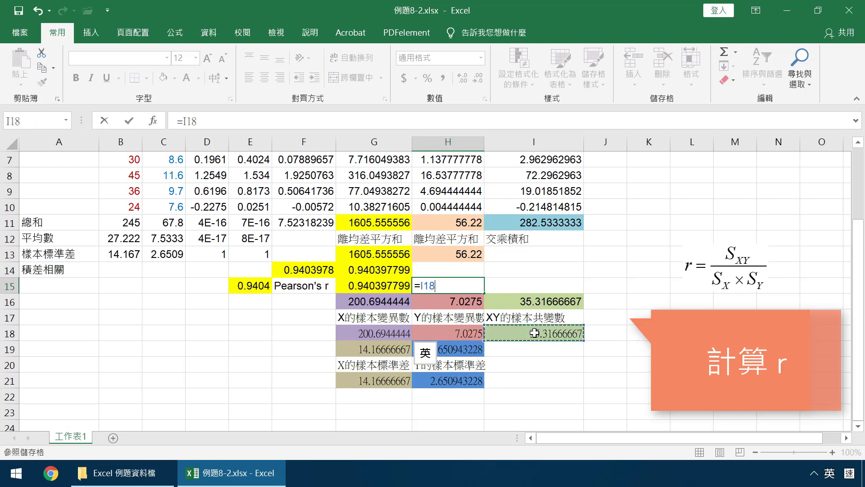
{"action": "type", "text": "/"}
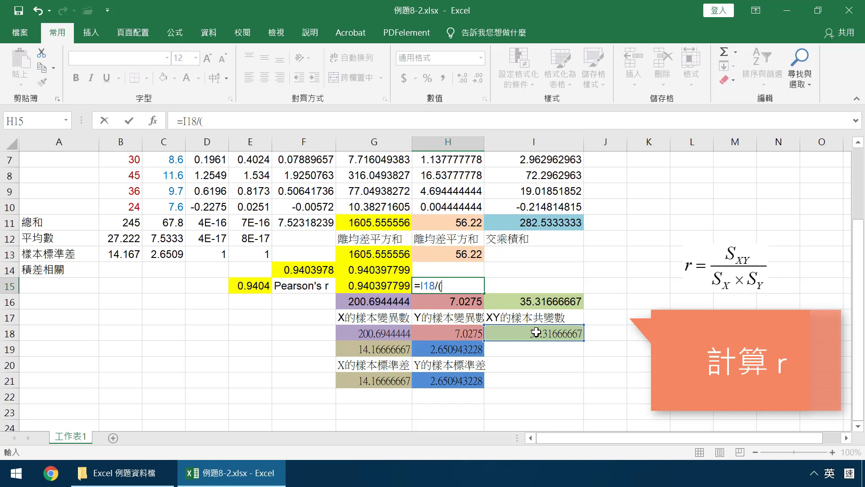
{"action": "type", "text": "("}
{"action": "left_click", "coordinate": [379, 379]}
{"action": "type", "text": "*"}
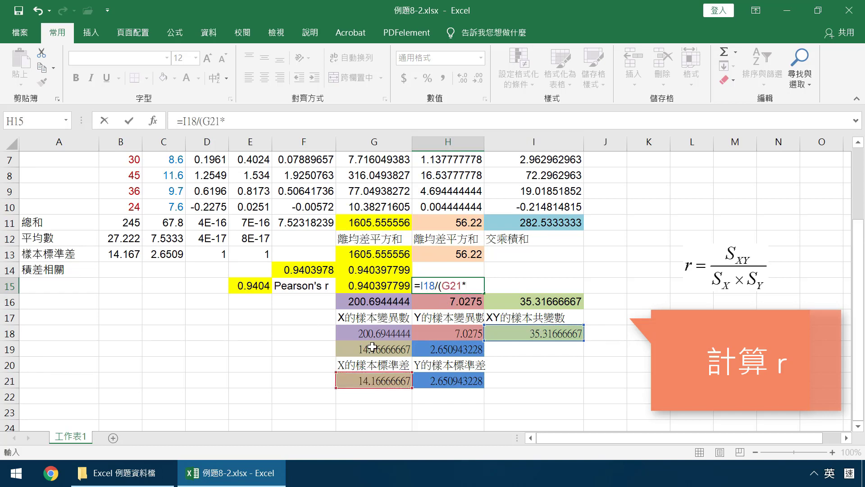
{"action": "left_click", "coordinate": [444, 381]}
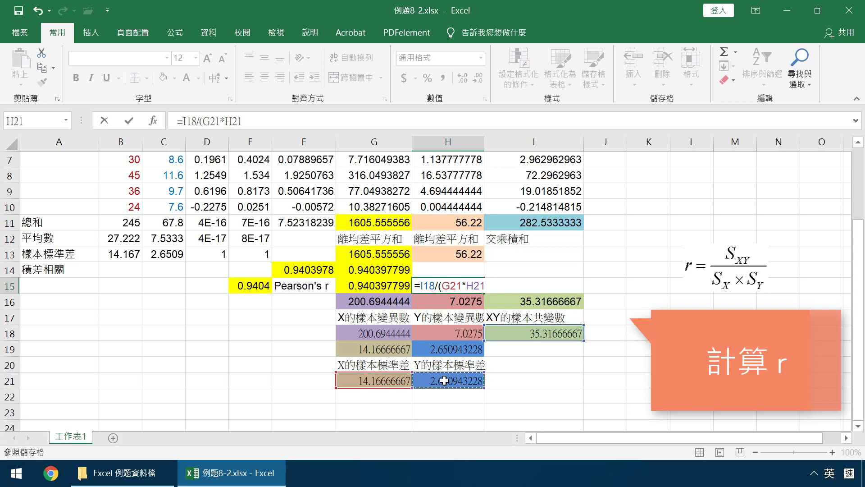
{"action": "type", "text": ")"}
{"action": "key", "text": "Return"}
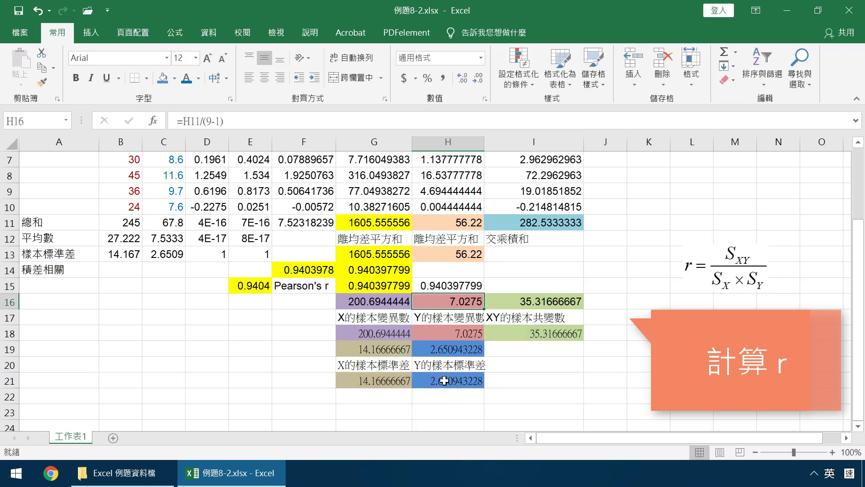
- Fill the Pearson's r result in cell H15 with yellow
{"action": "left_click", "coordinate": [451, 284]}
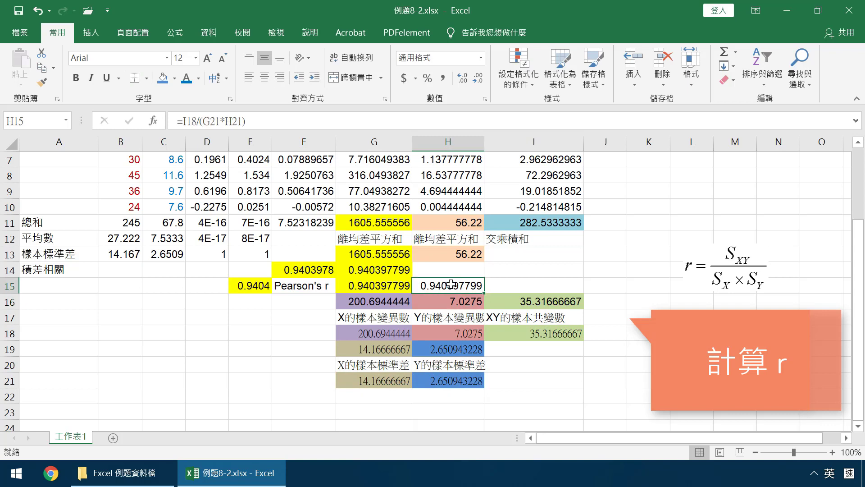
{"action": "left_click", "coordinate": [174, 79]}
{"action": "left_click", "coordinate": [194, 177]}
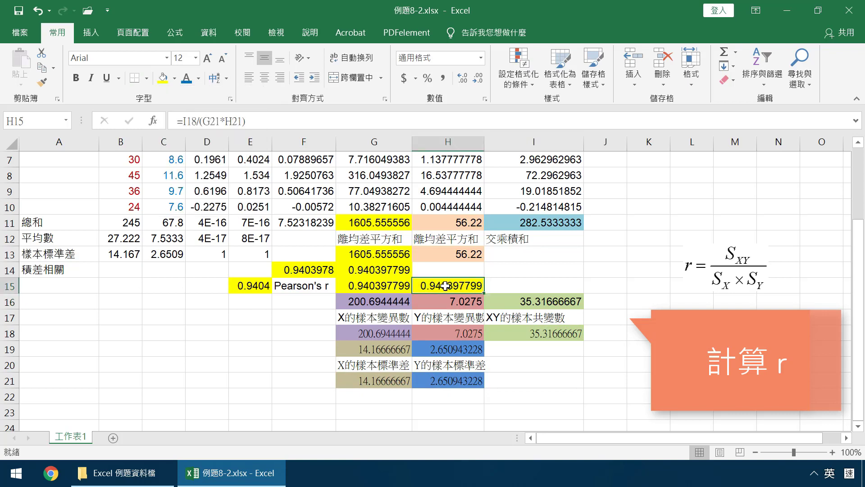